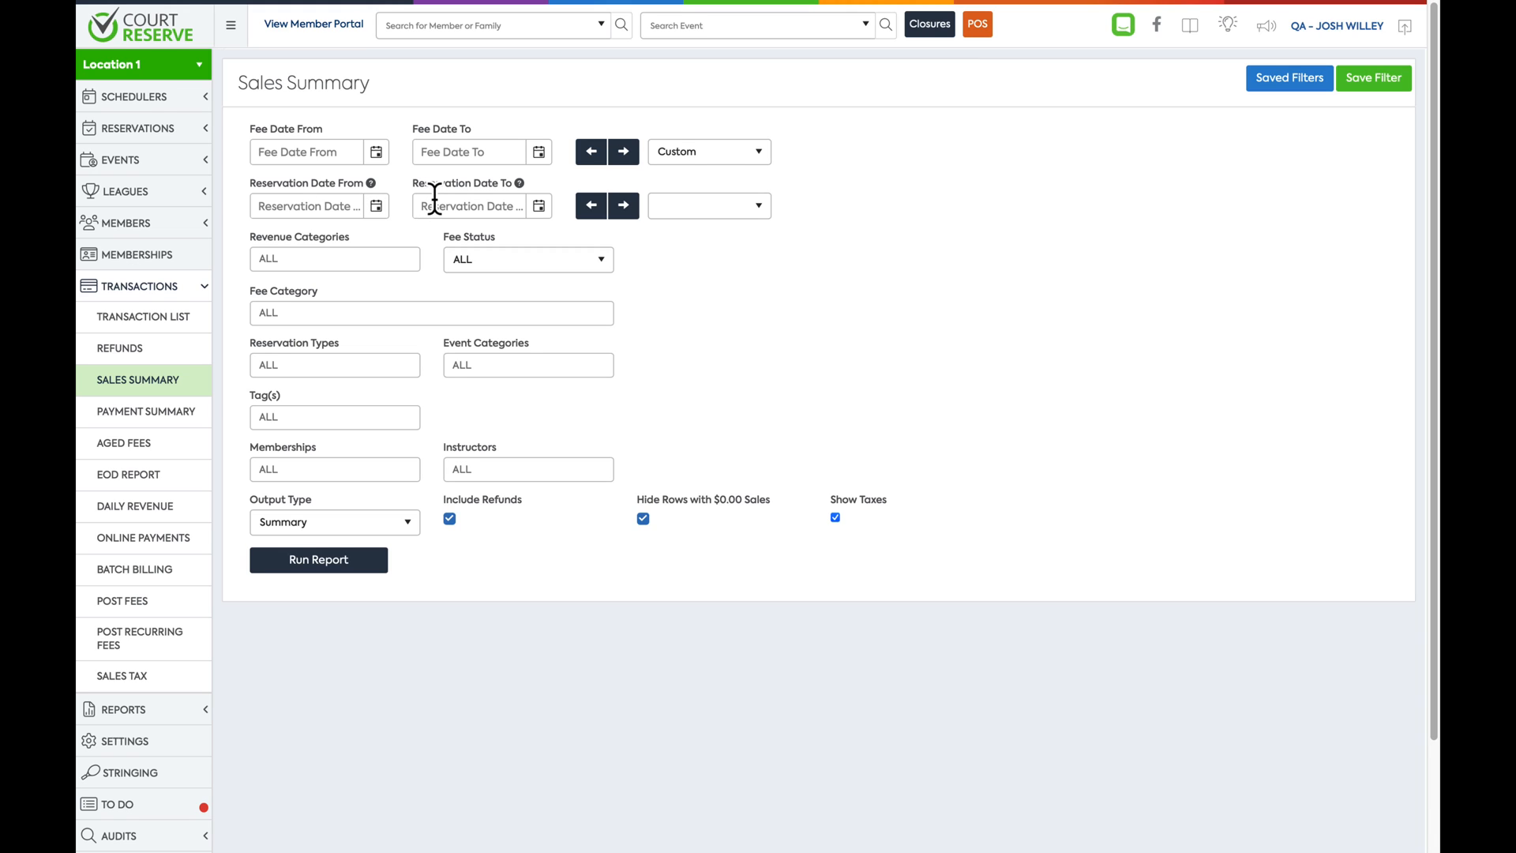
- Review the revenue category options and set the report's fee status filter to Paid
click(311, 265)
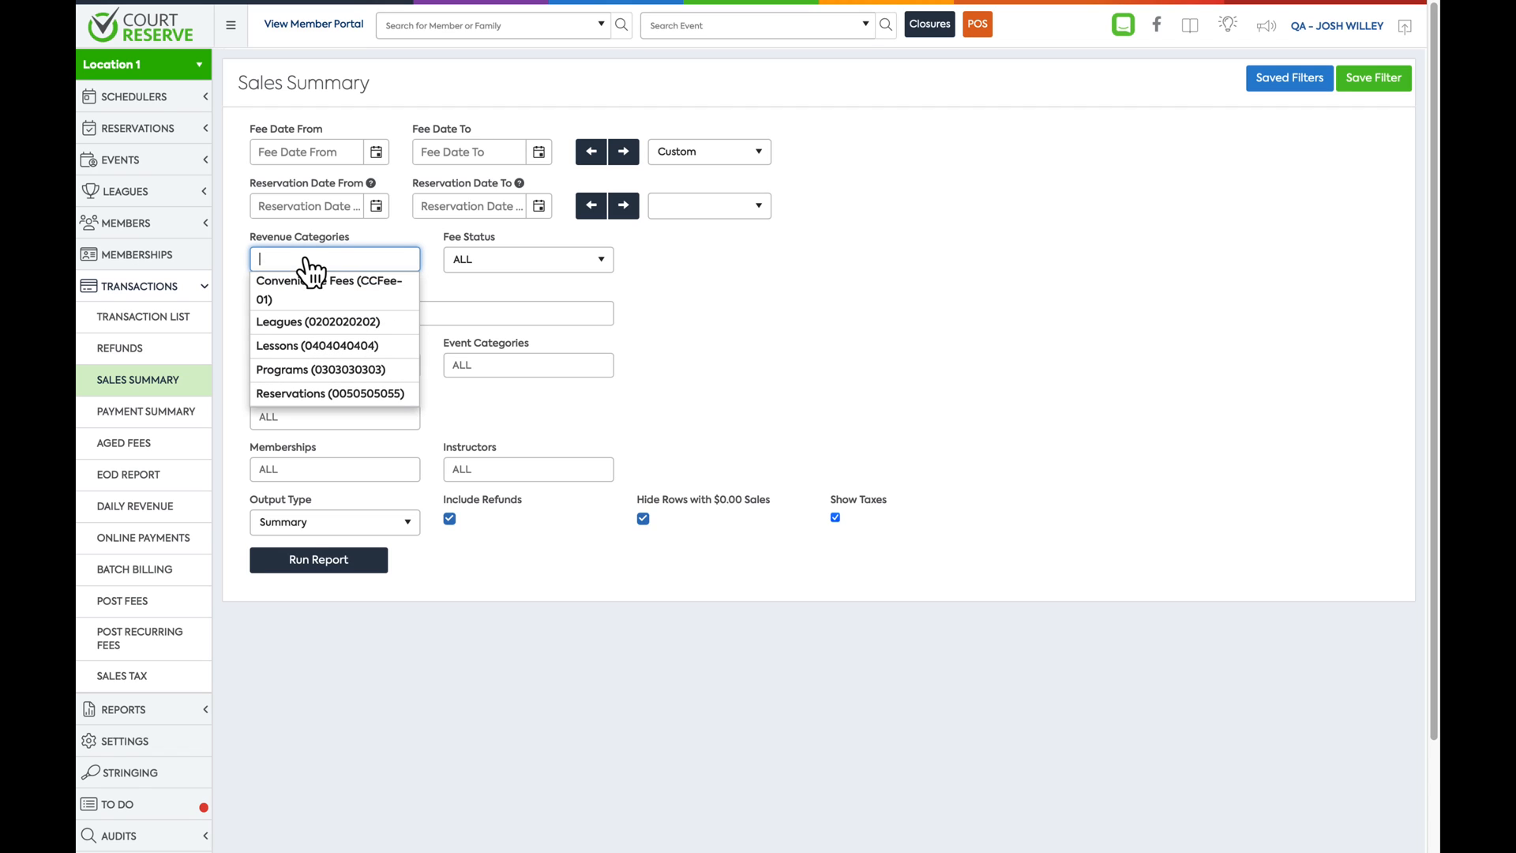
click(383, 236)
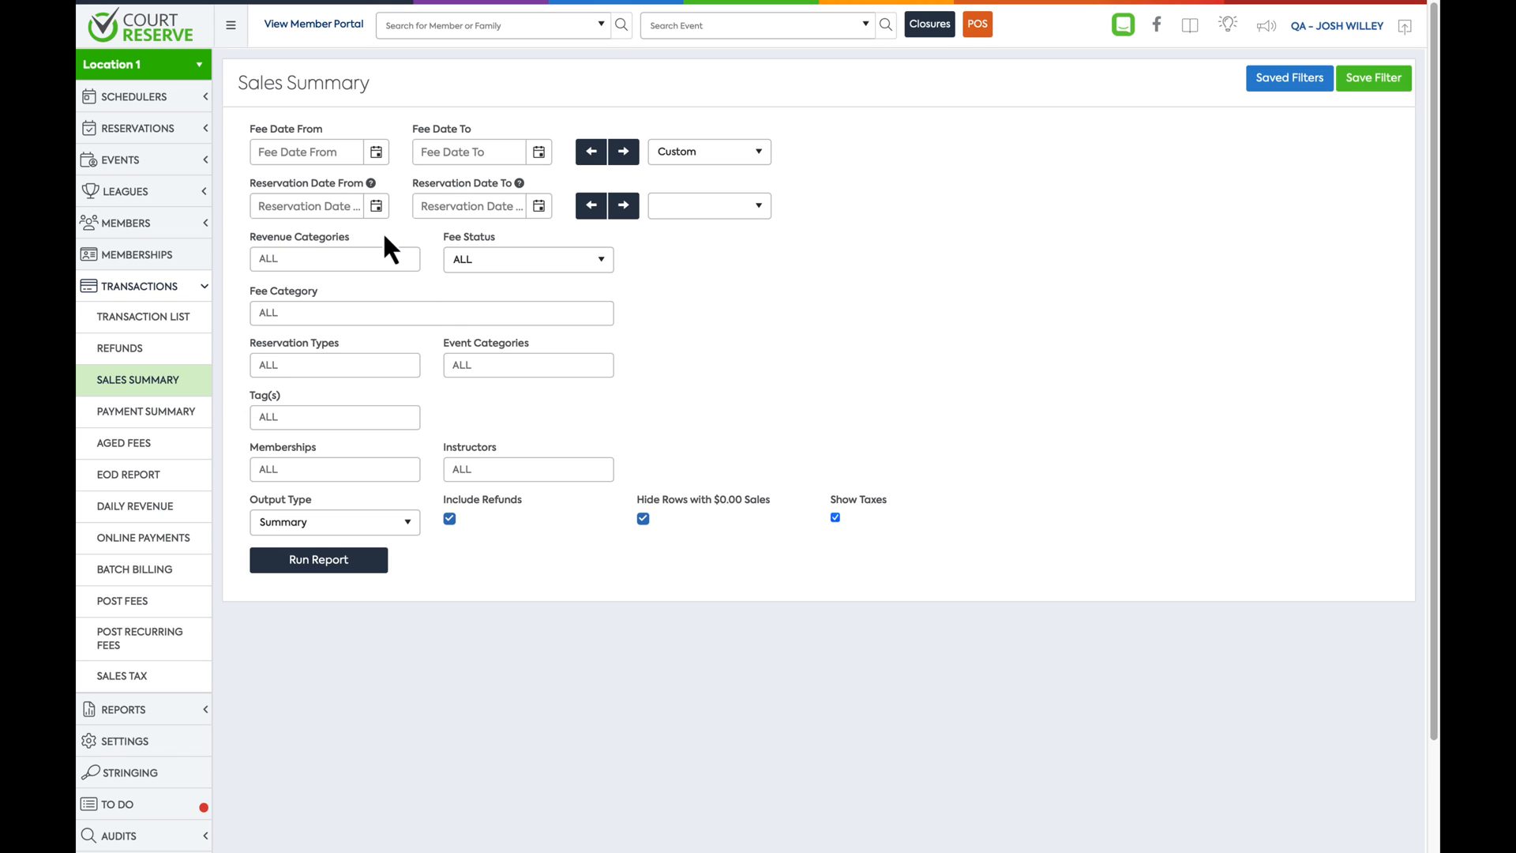
click(580, 269)
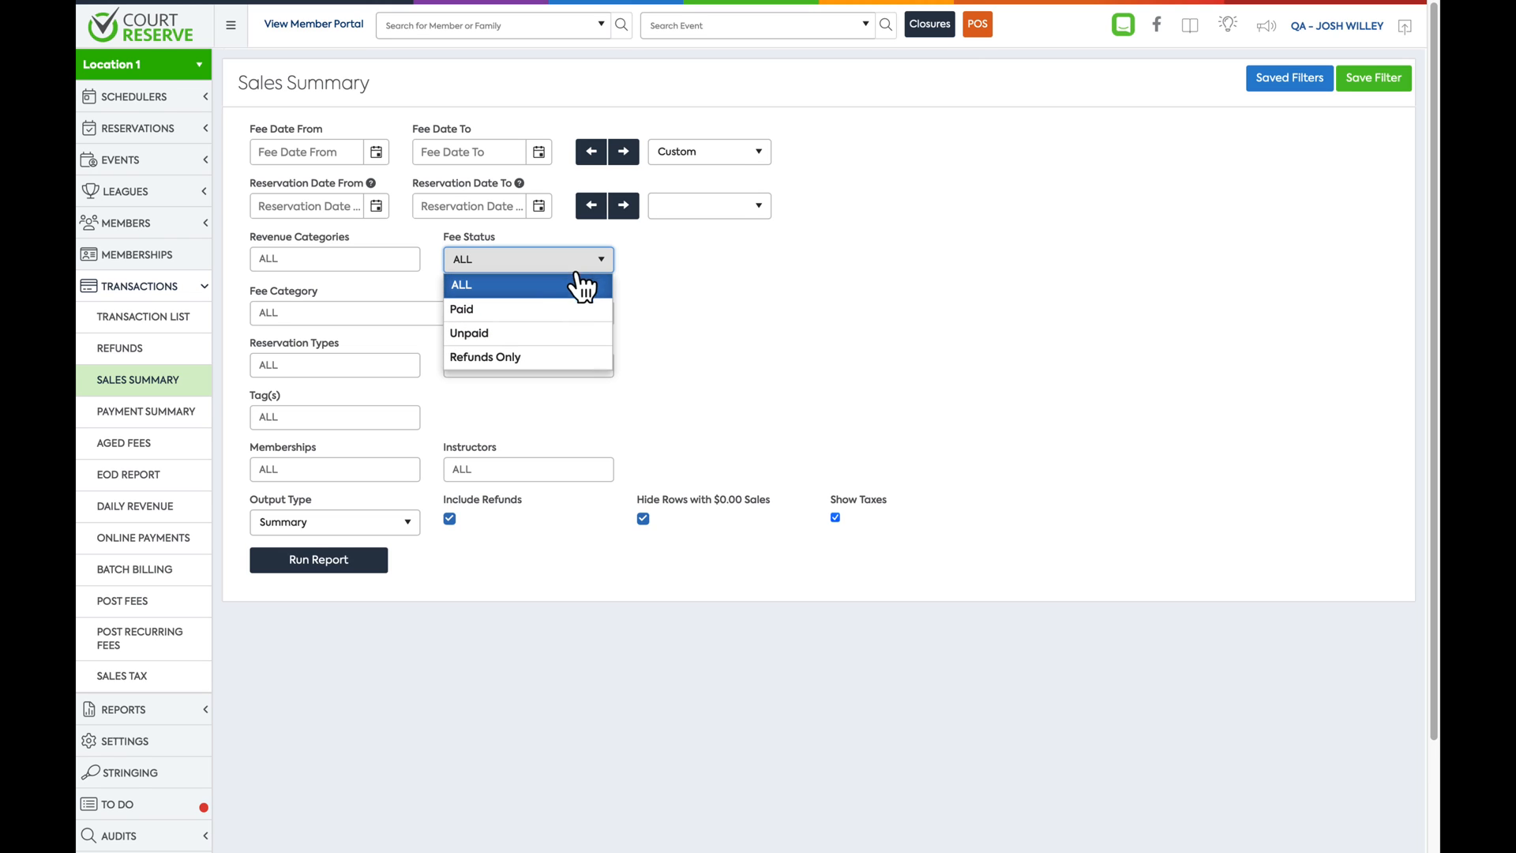
click(558, 315)
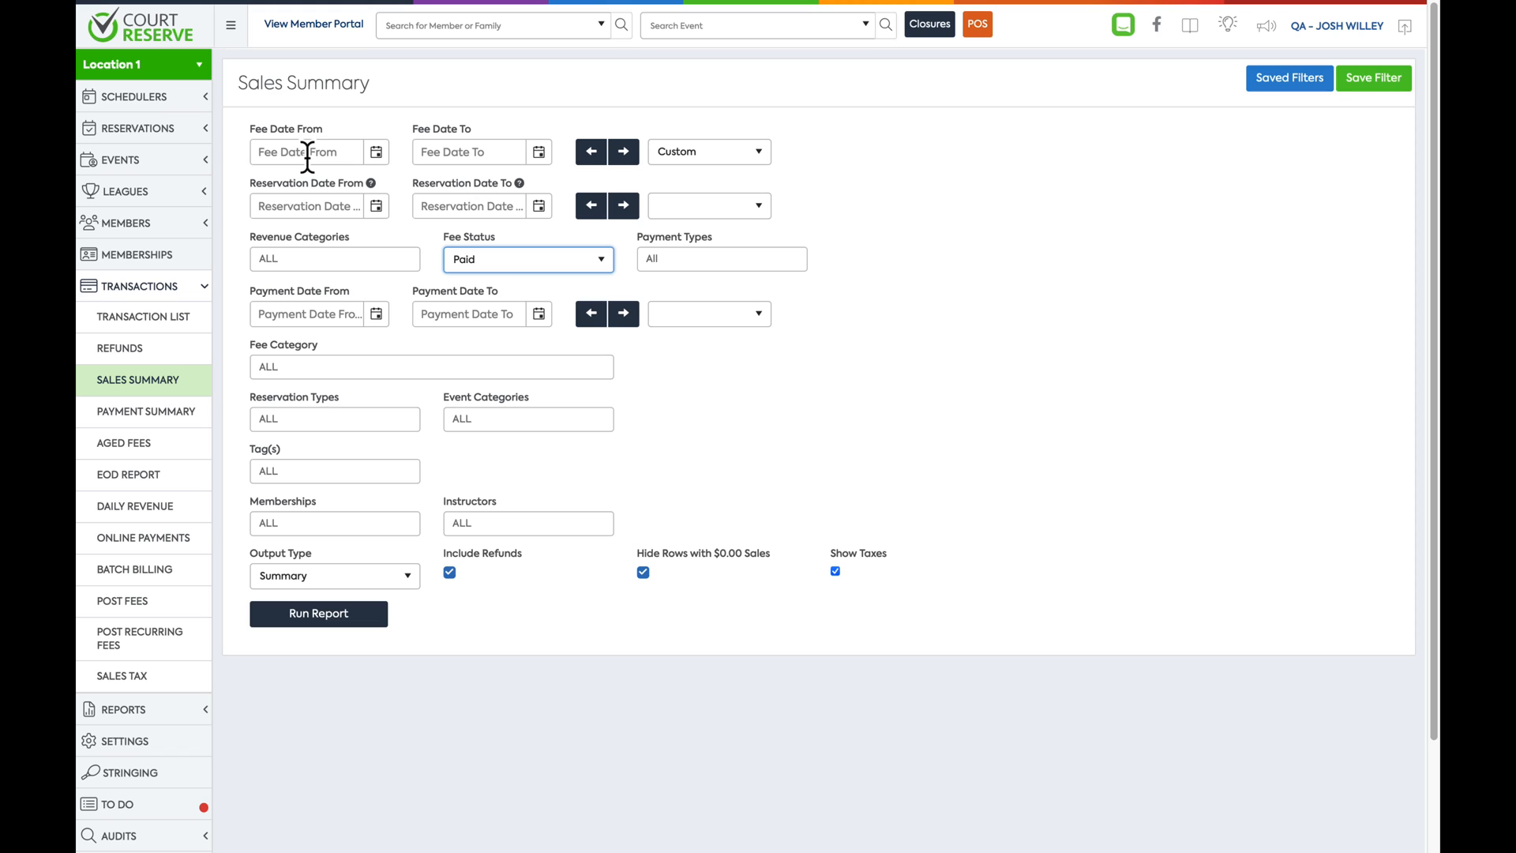
- Try Credit Card and eCheck as payment type filters, clearing each selection again
click(670, 267)
scroll(679, 340, down, 2)
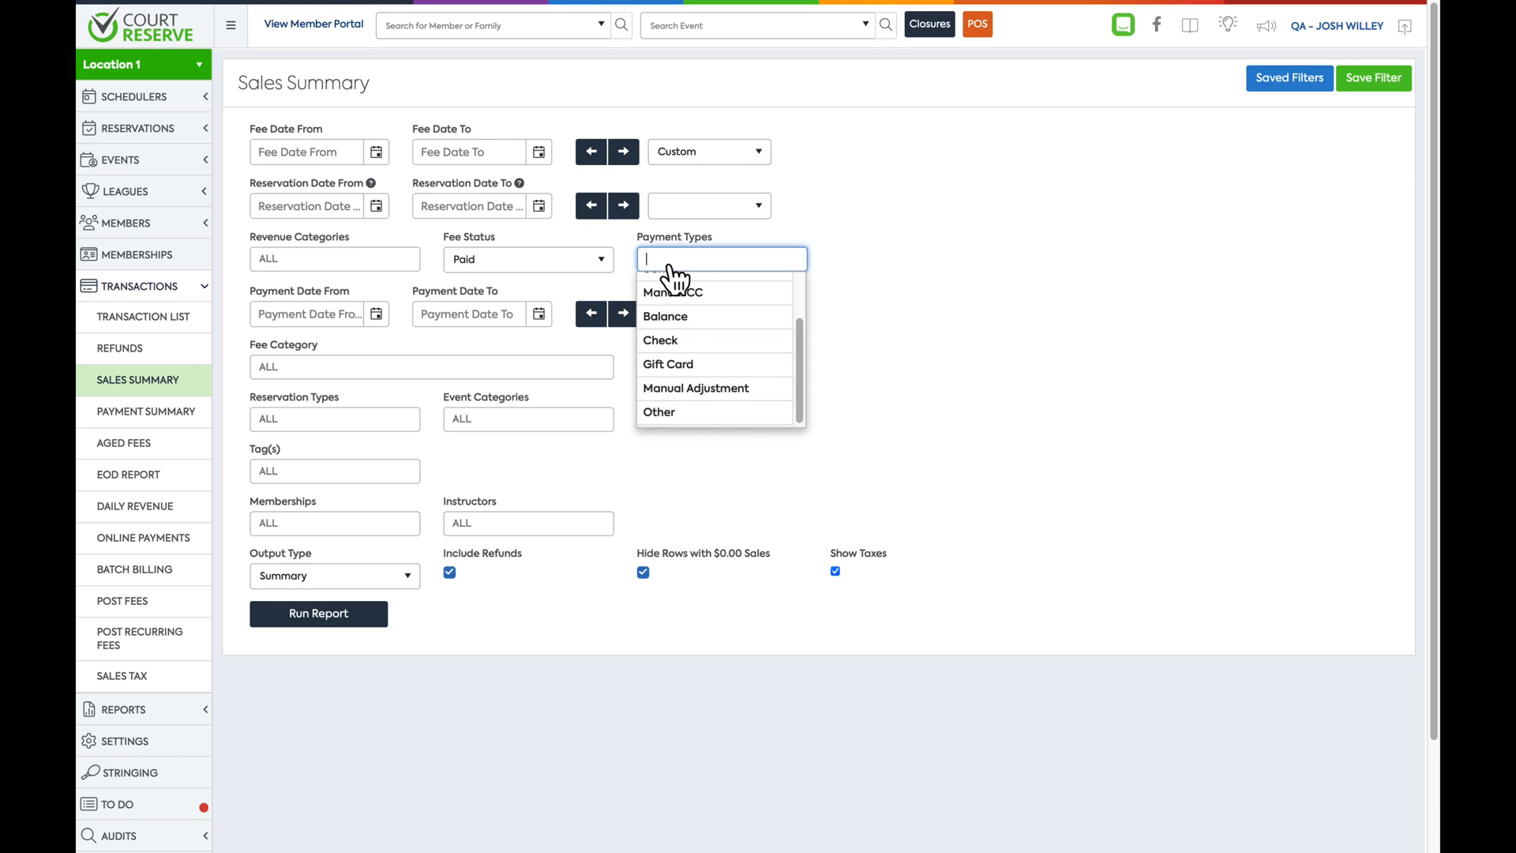
scroll(679, 316, up, 2)
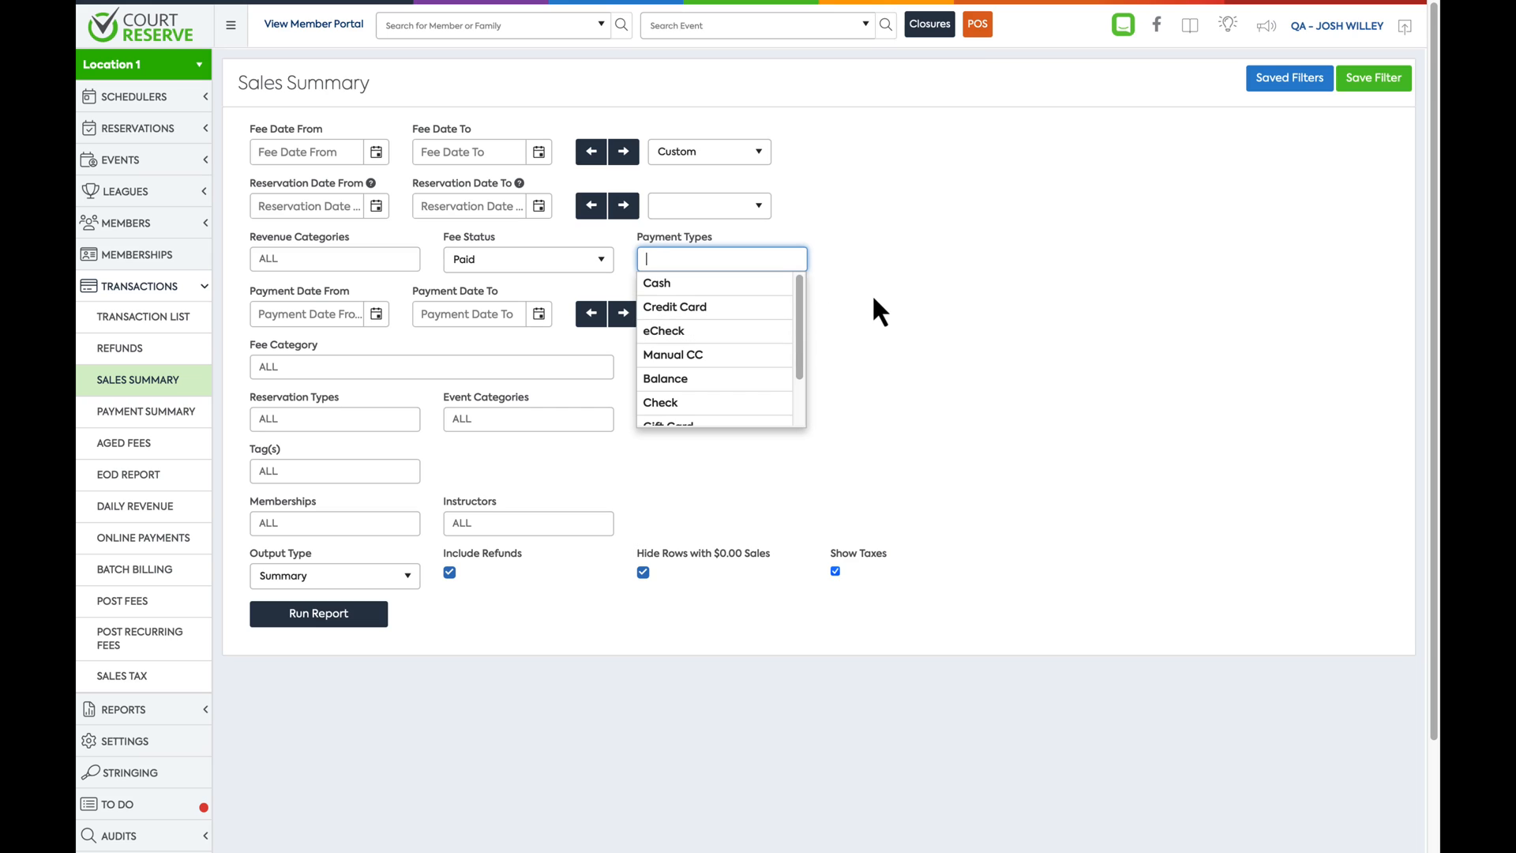
click(747, 314)
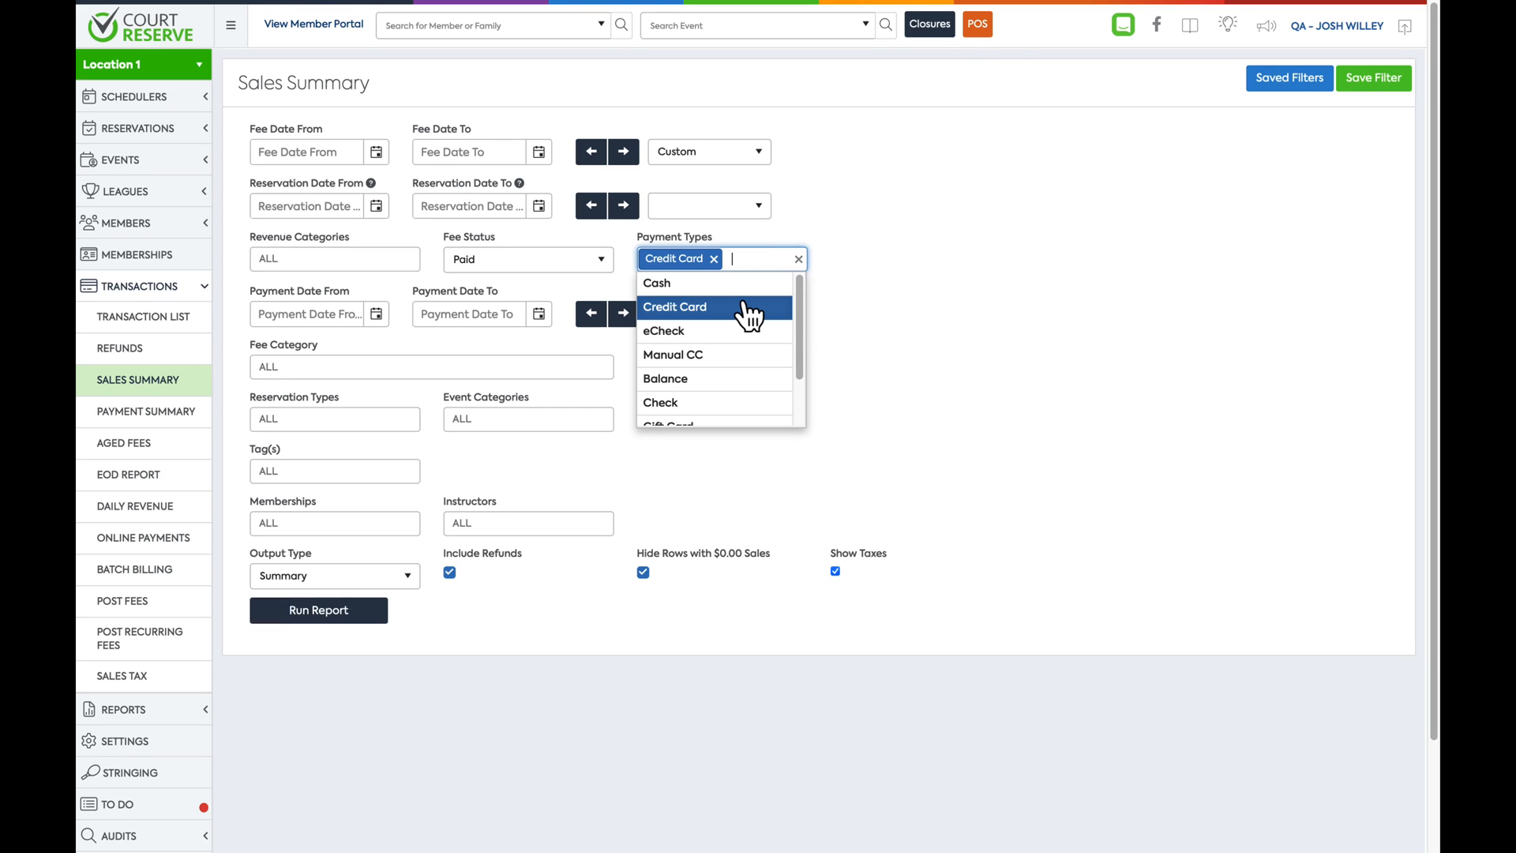
click(713, 259)
click(703, 333)
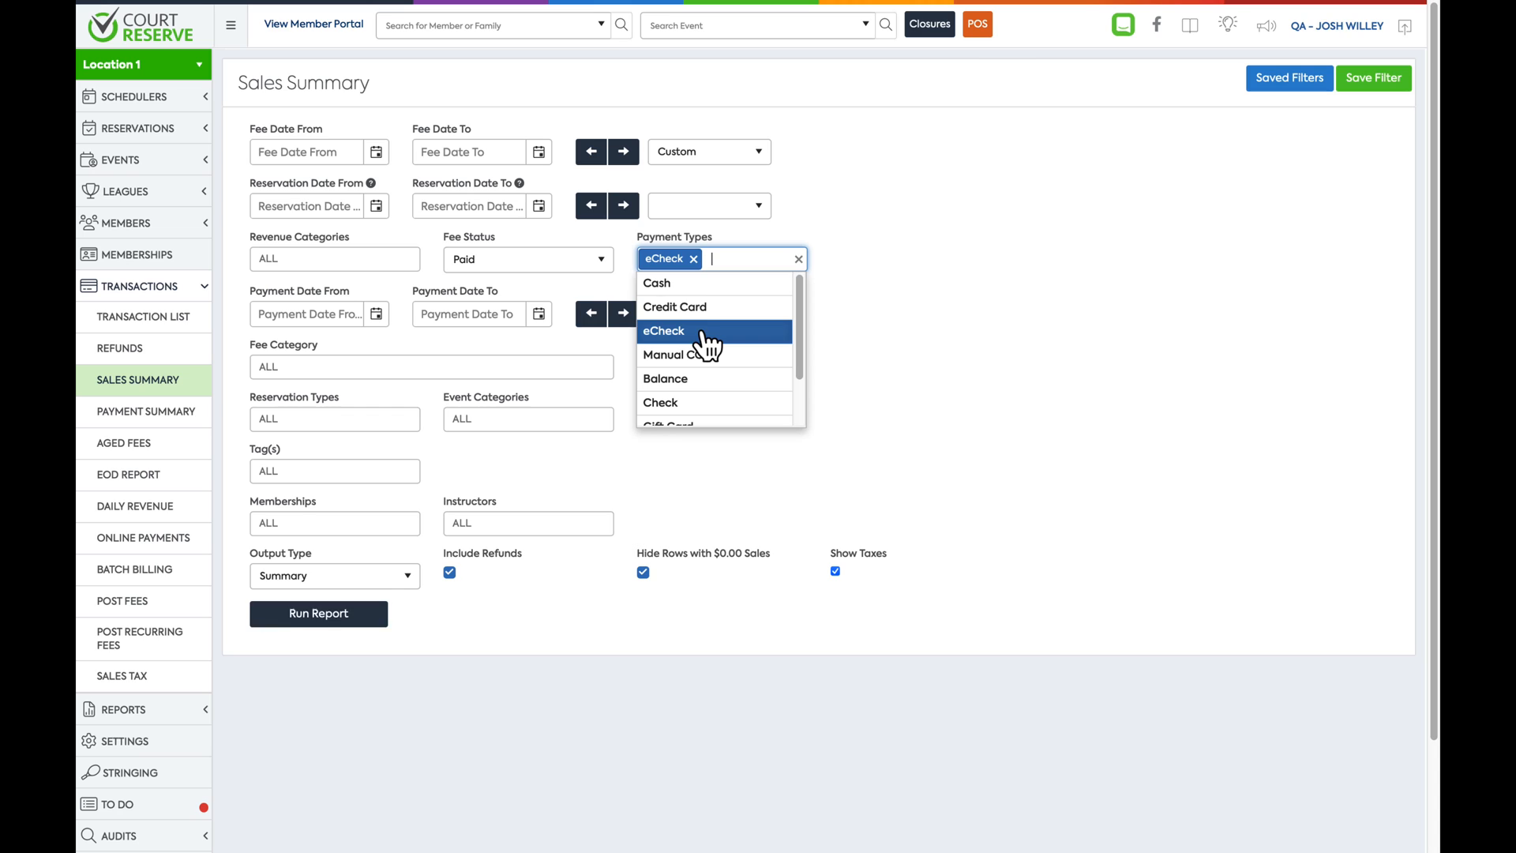
click(695, 259)
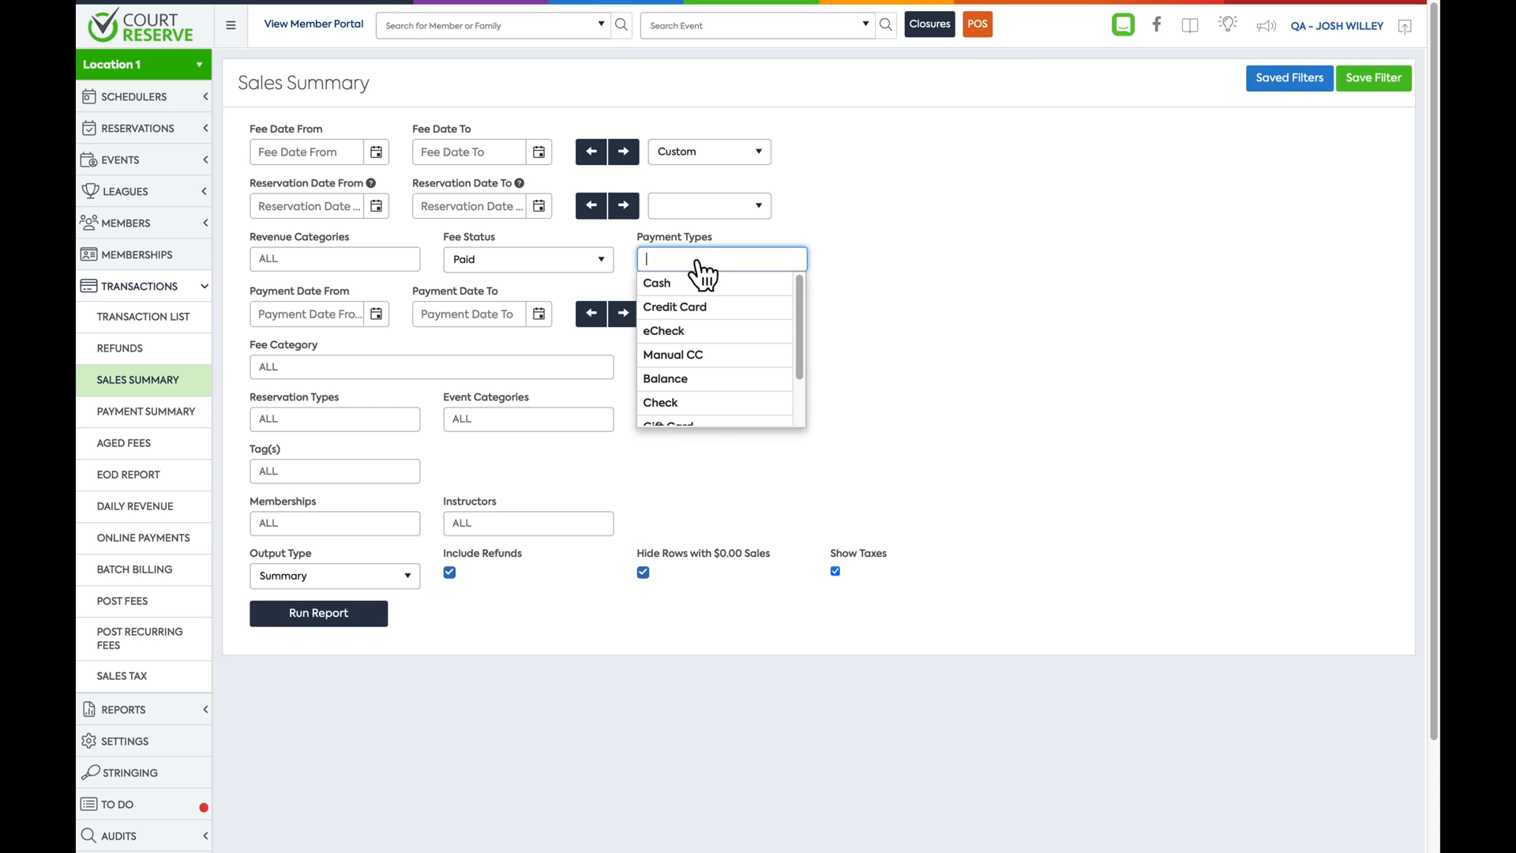
click(846, 295)
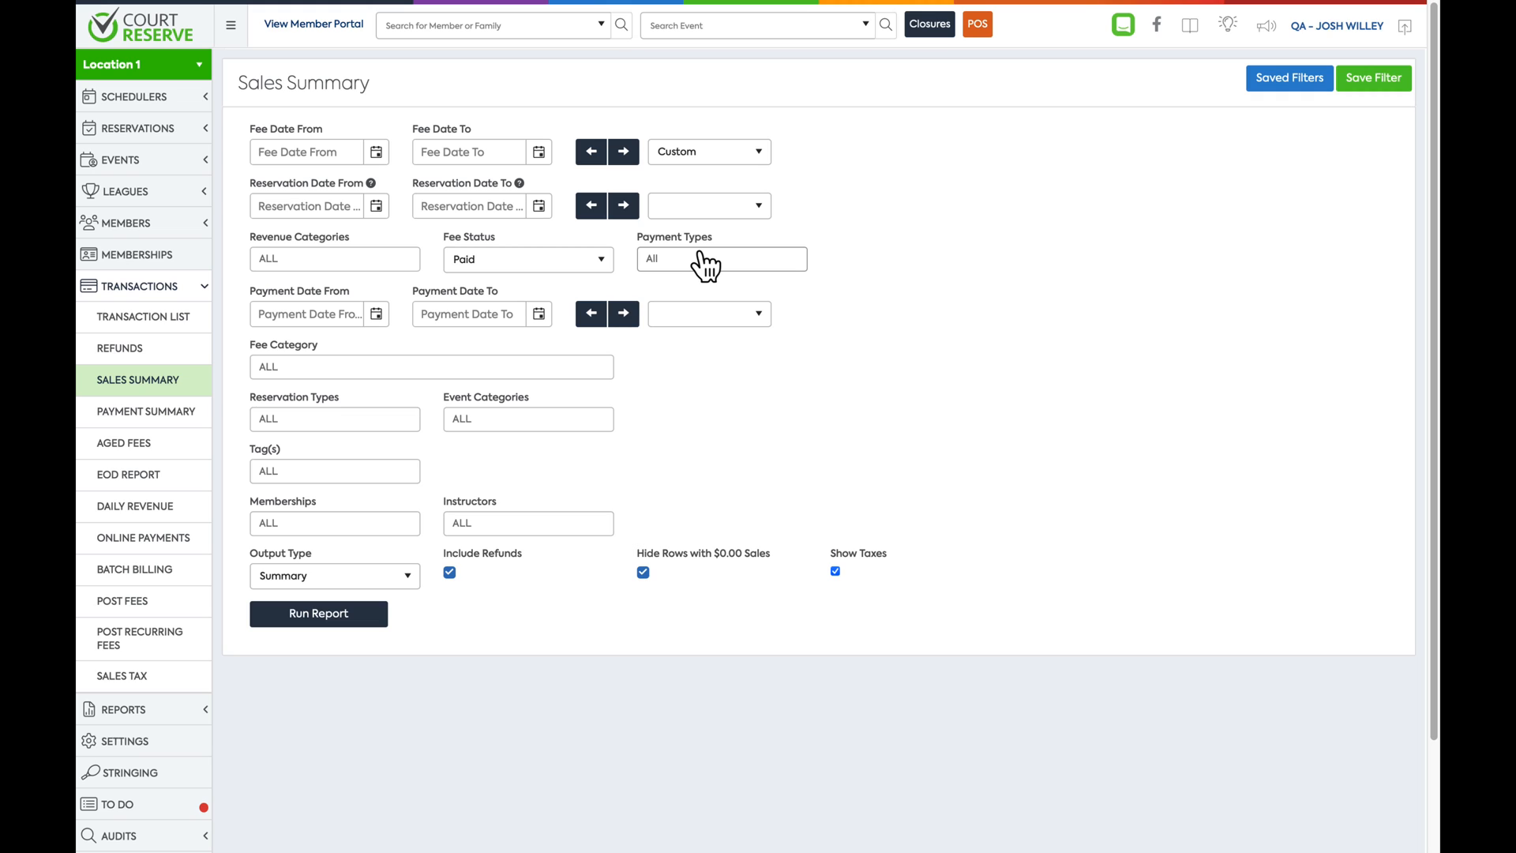
- Browse the fee categories and try filtering by Event Registration, clearing that selection again
click(553, 384)
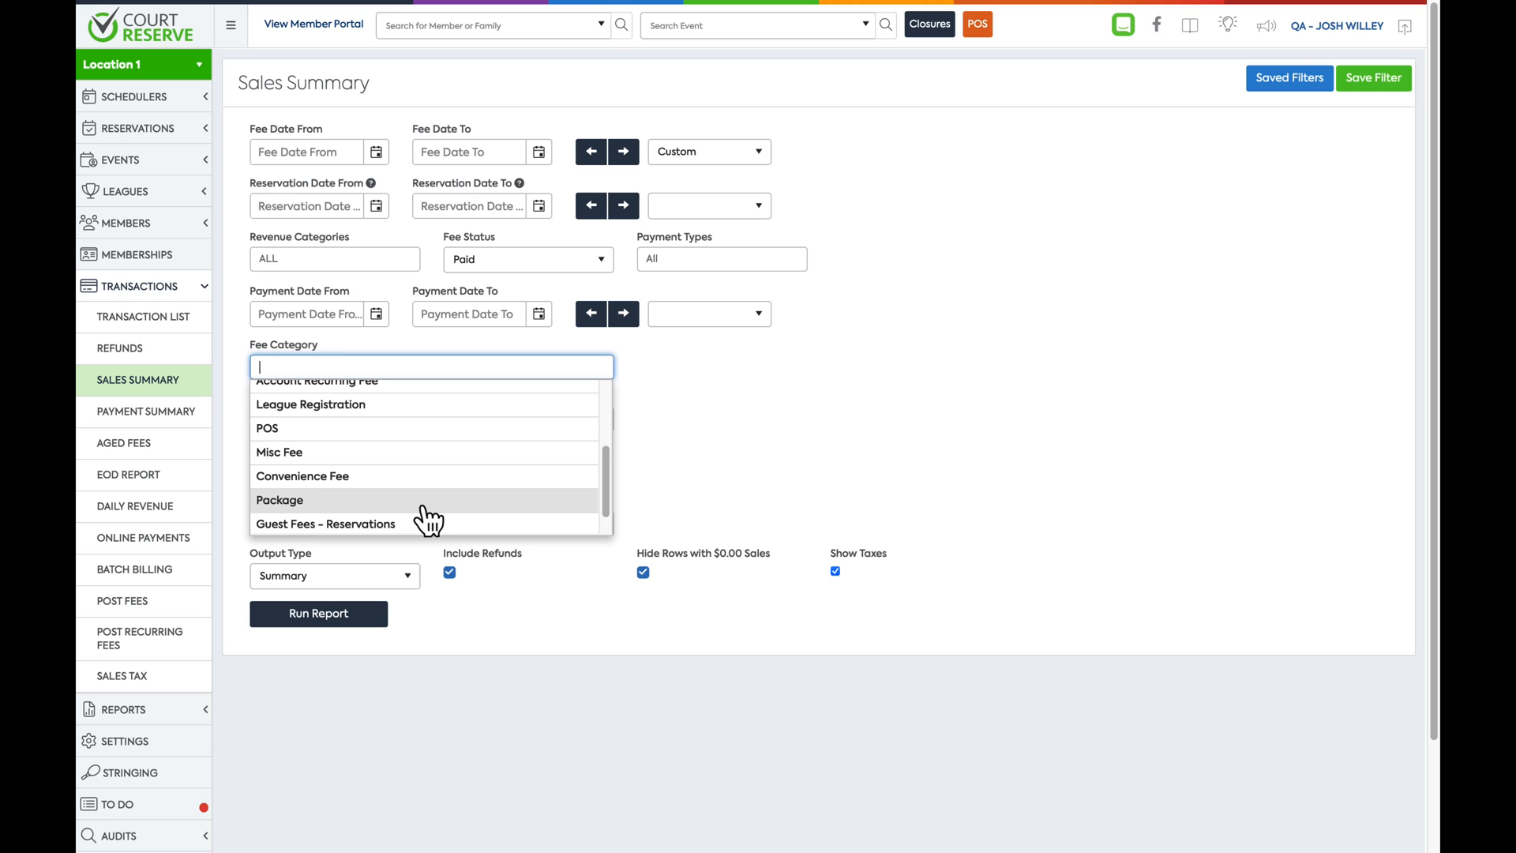
scroll(426, 519, up, 5)
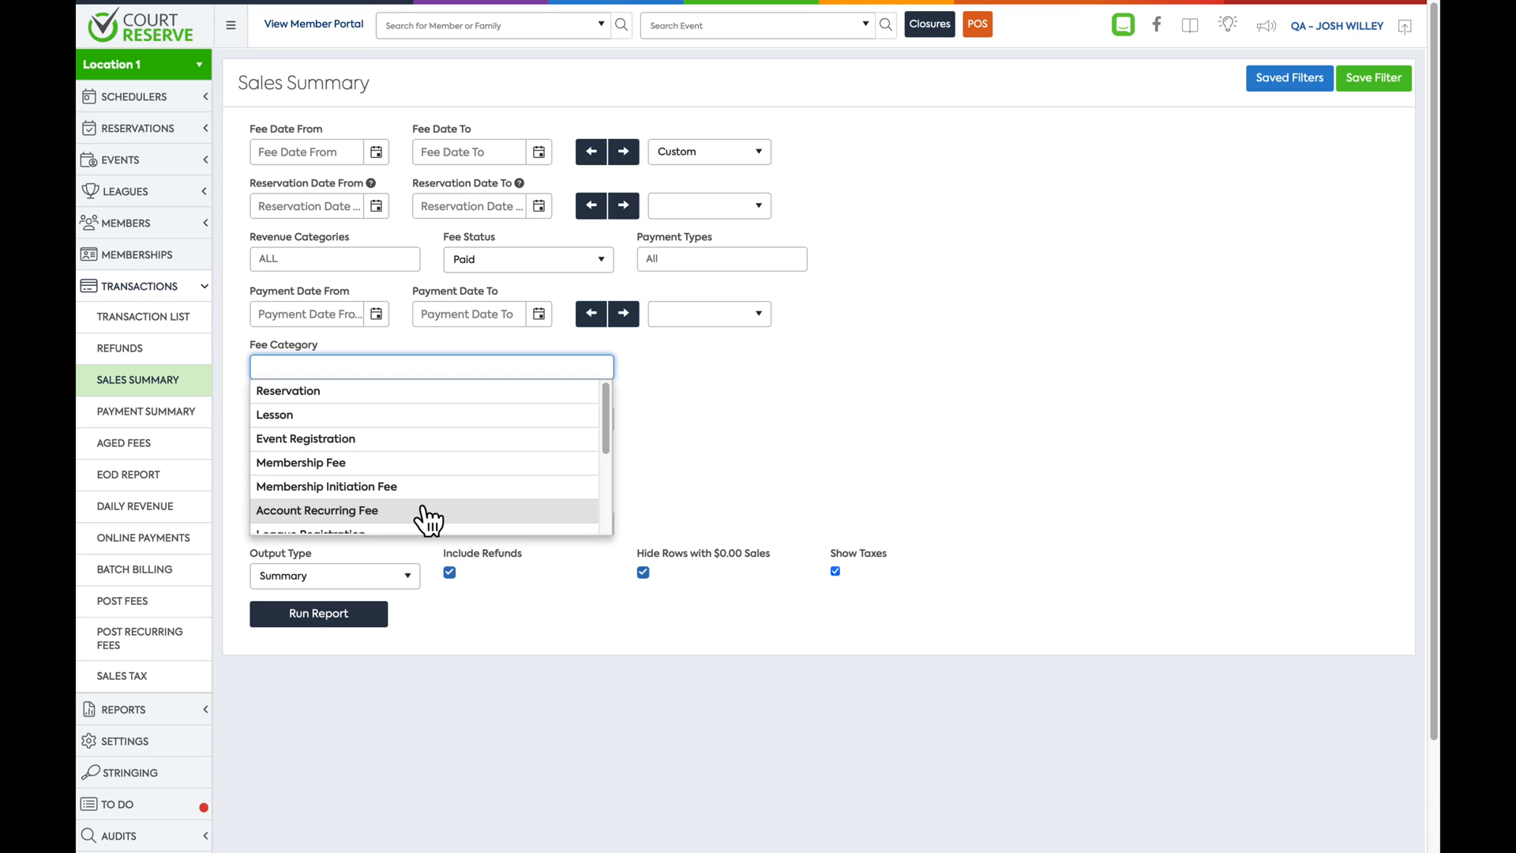
click(393, 450)
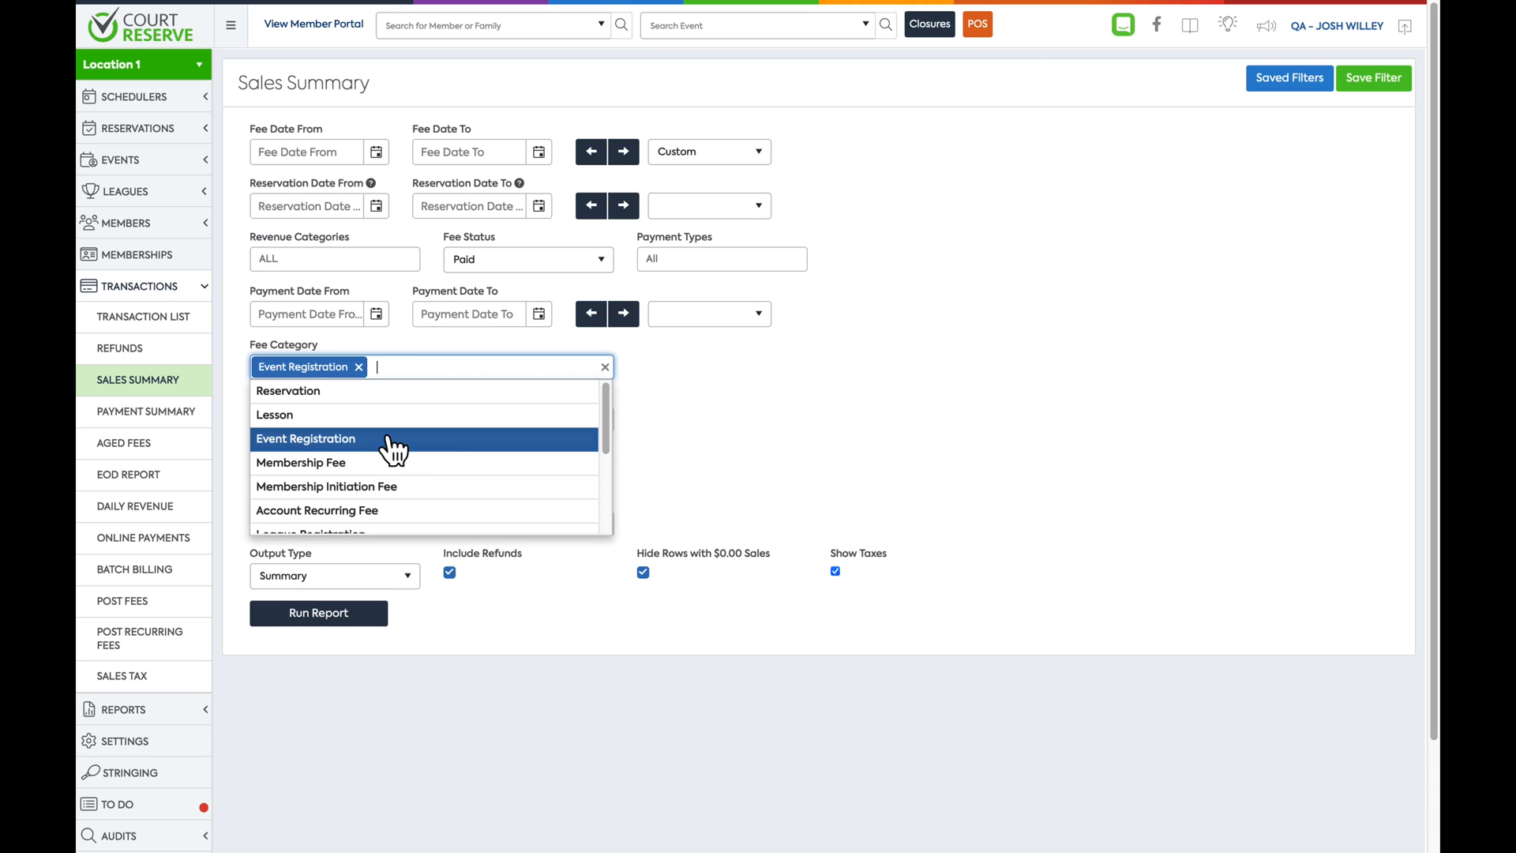
click(359, 367)
click(829, 439)
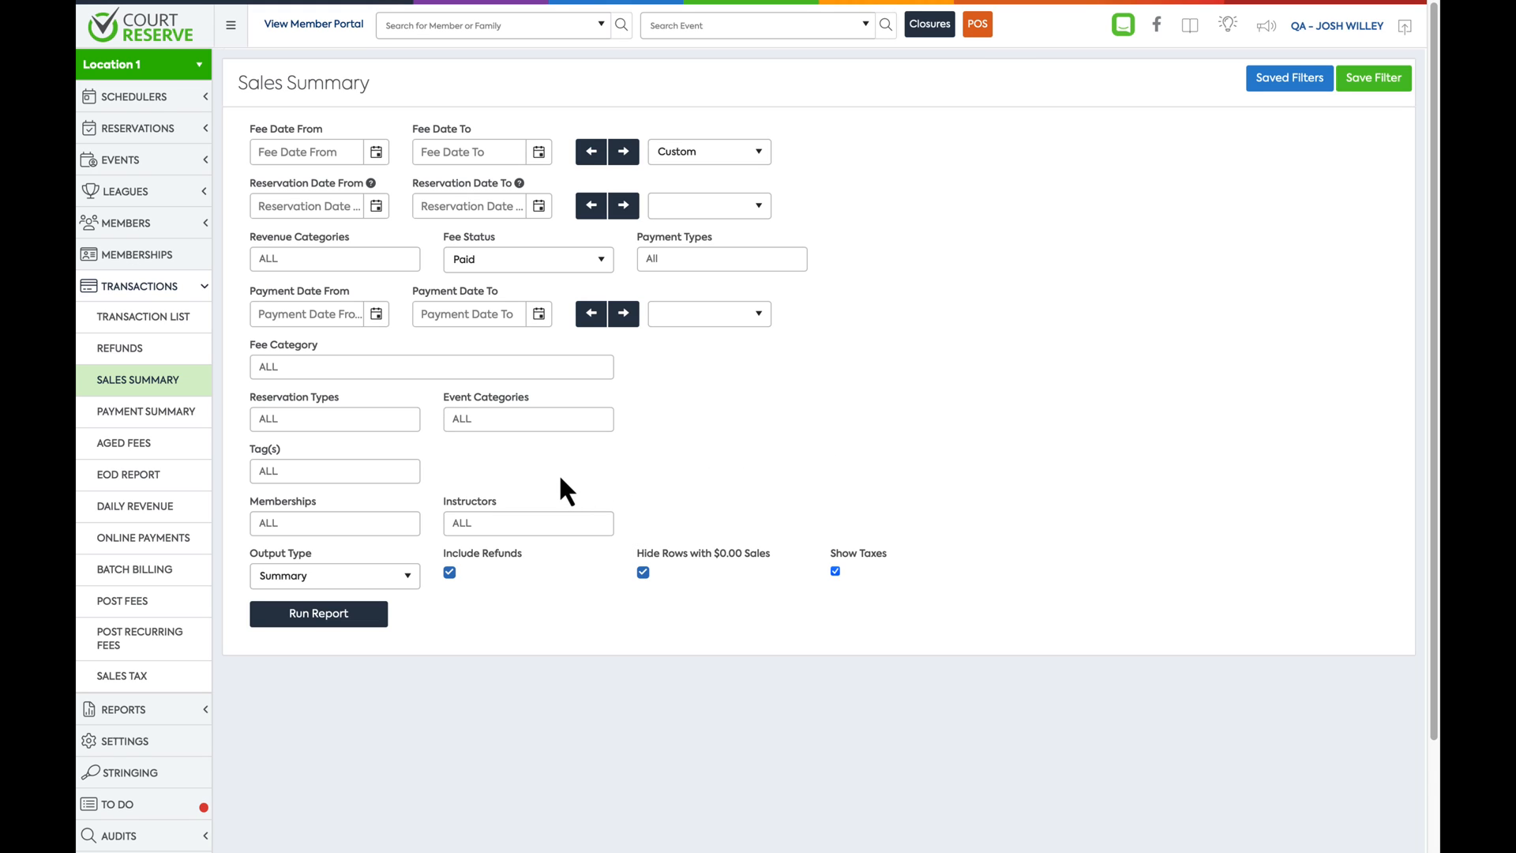
- Look through the reservation types and try the Adult Clinic event category as a filter, removing it again
click(403, 425)
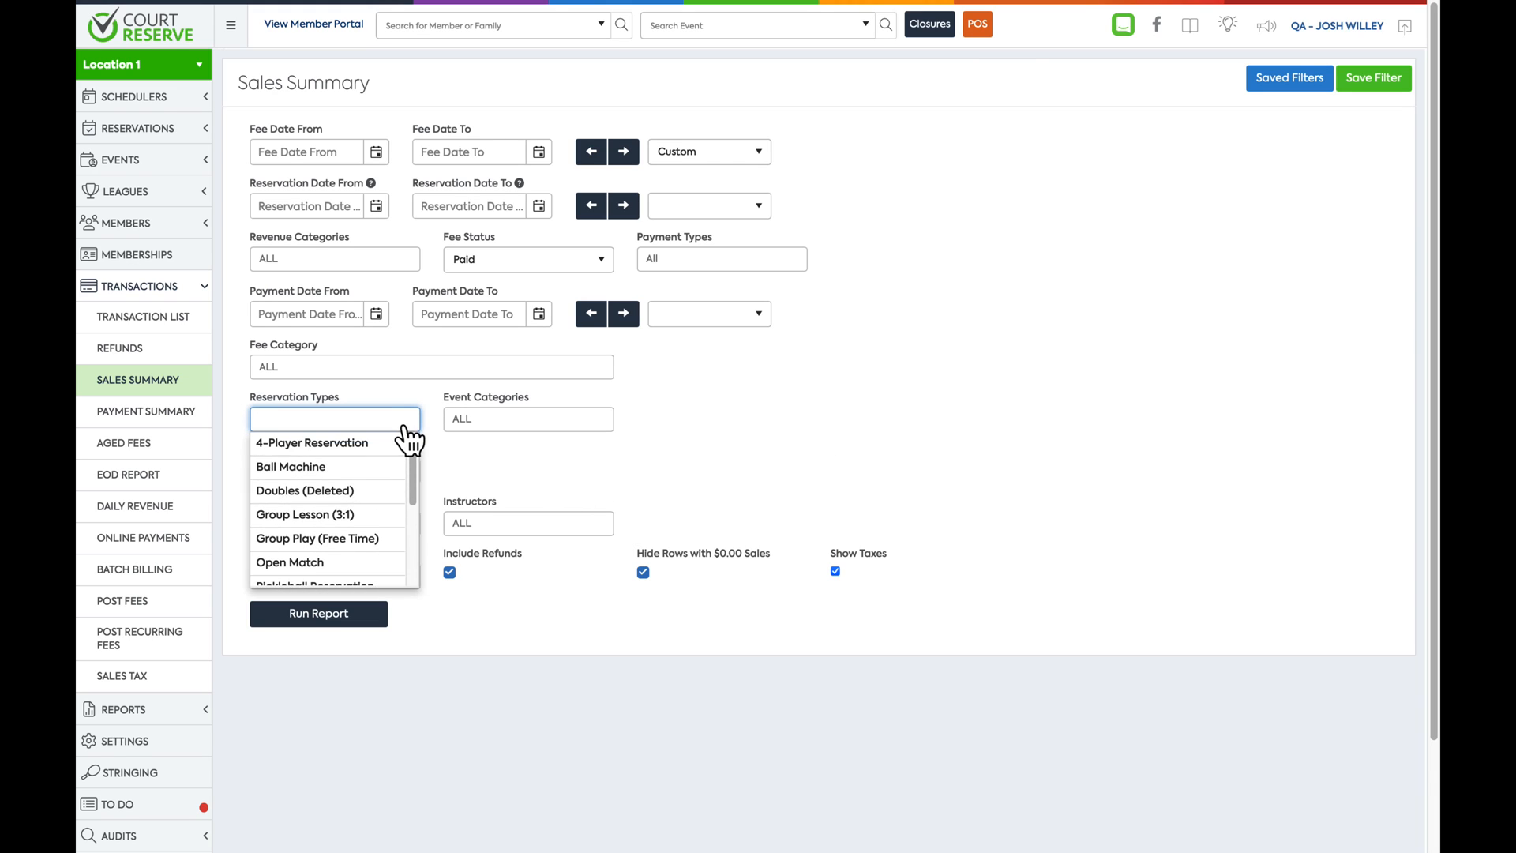
click(461, 473)
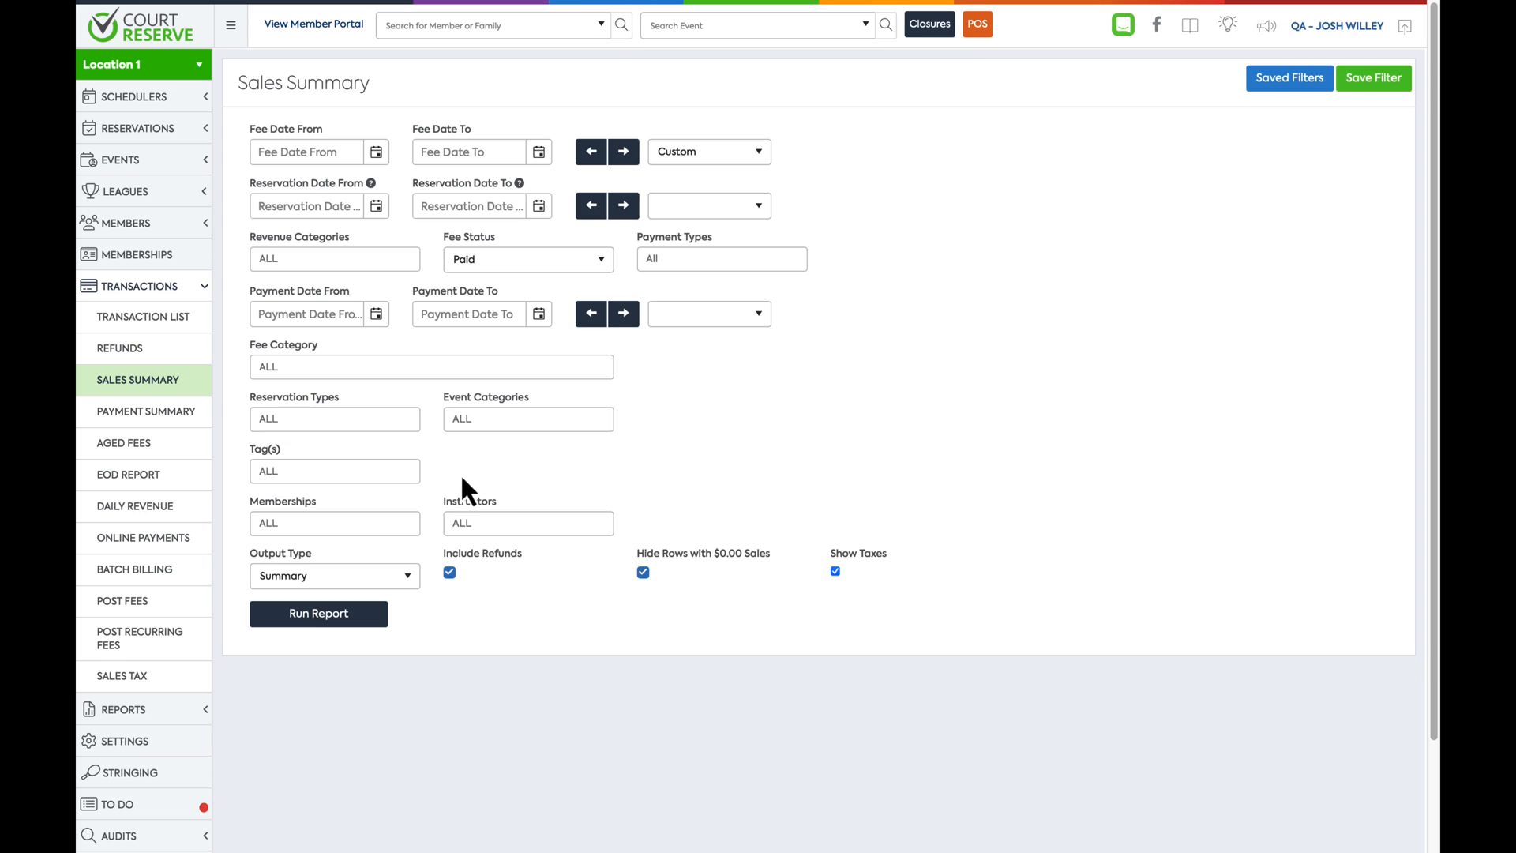
click(557, 439)
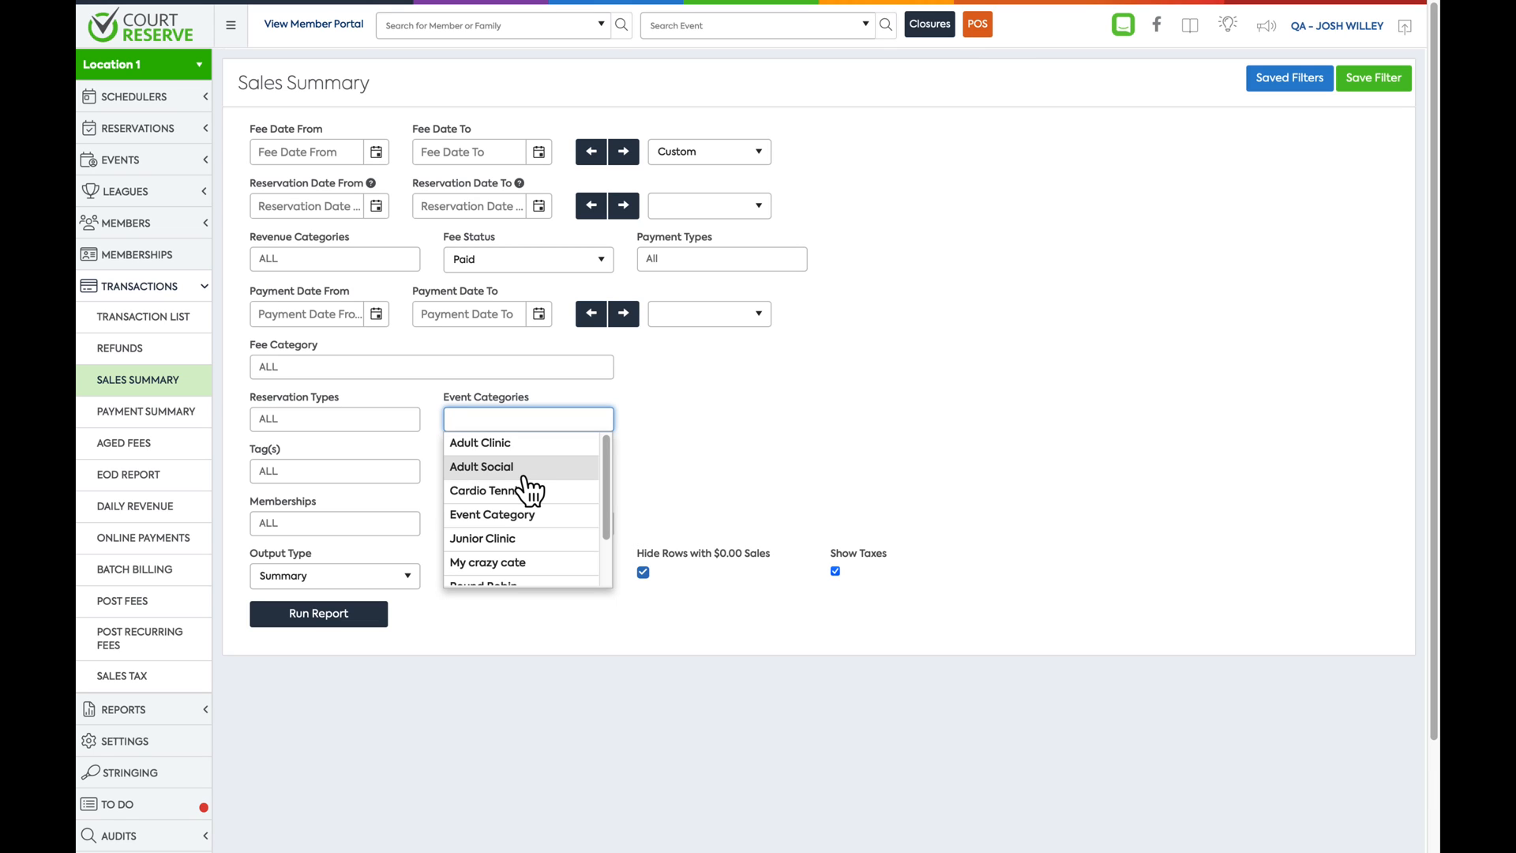
click(504, 444)
click(723, 435)
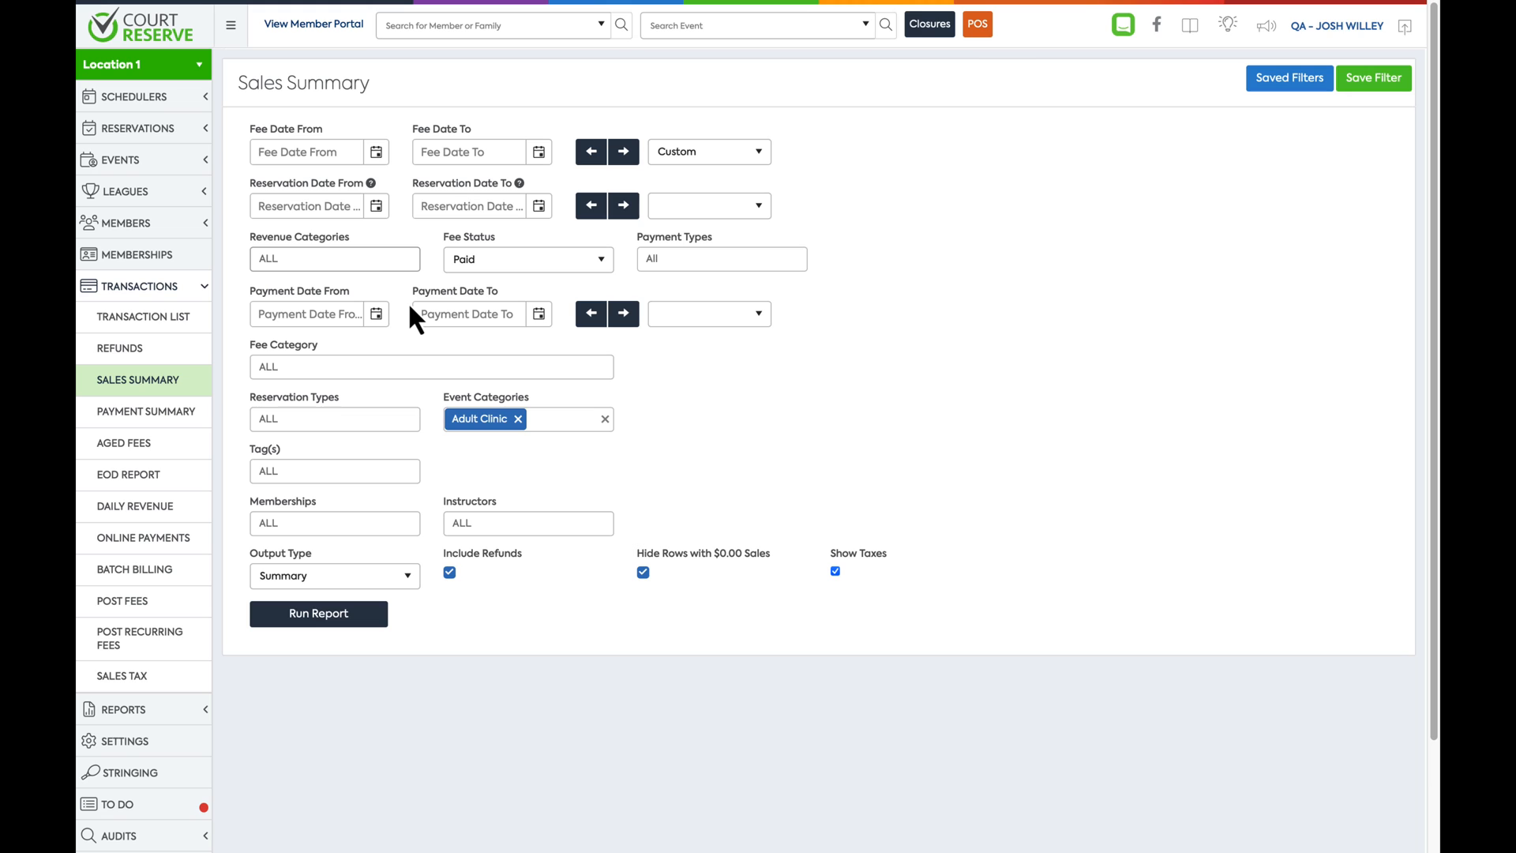
click(519, 419)
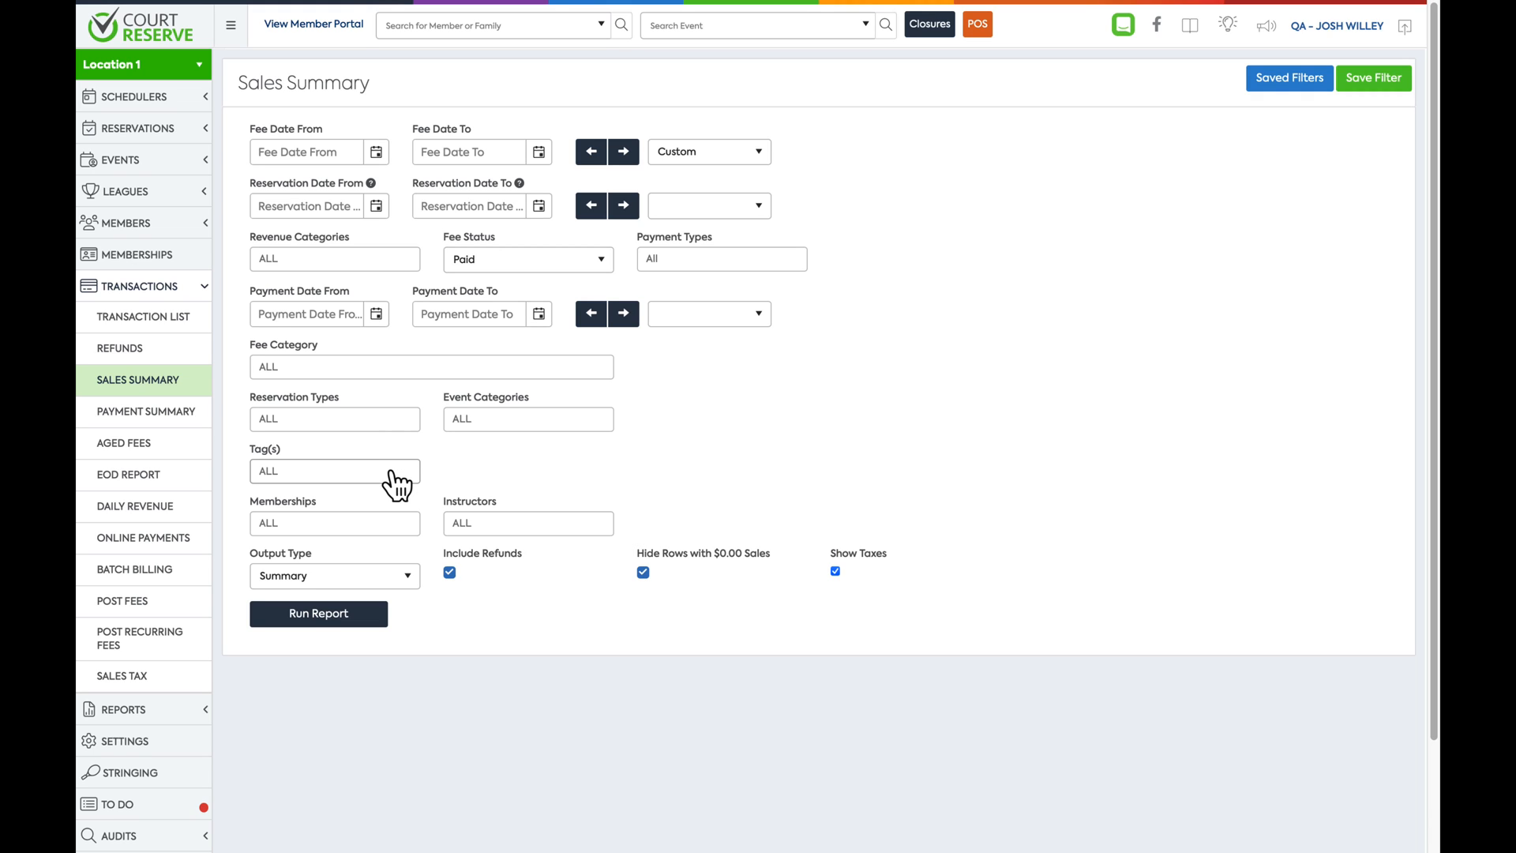
- Examine the tags and memberships available for filtering the report, without choosing any
click(398, 474)
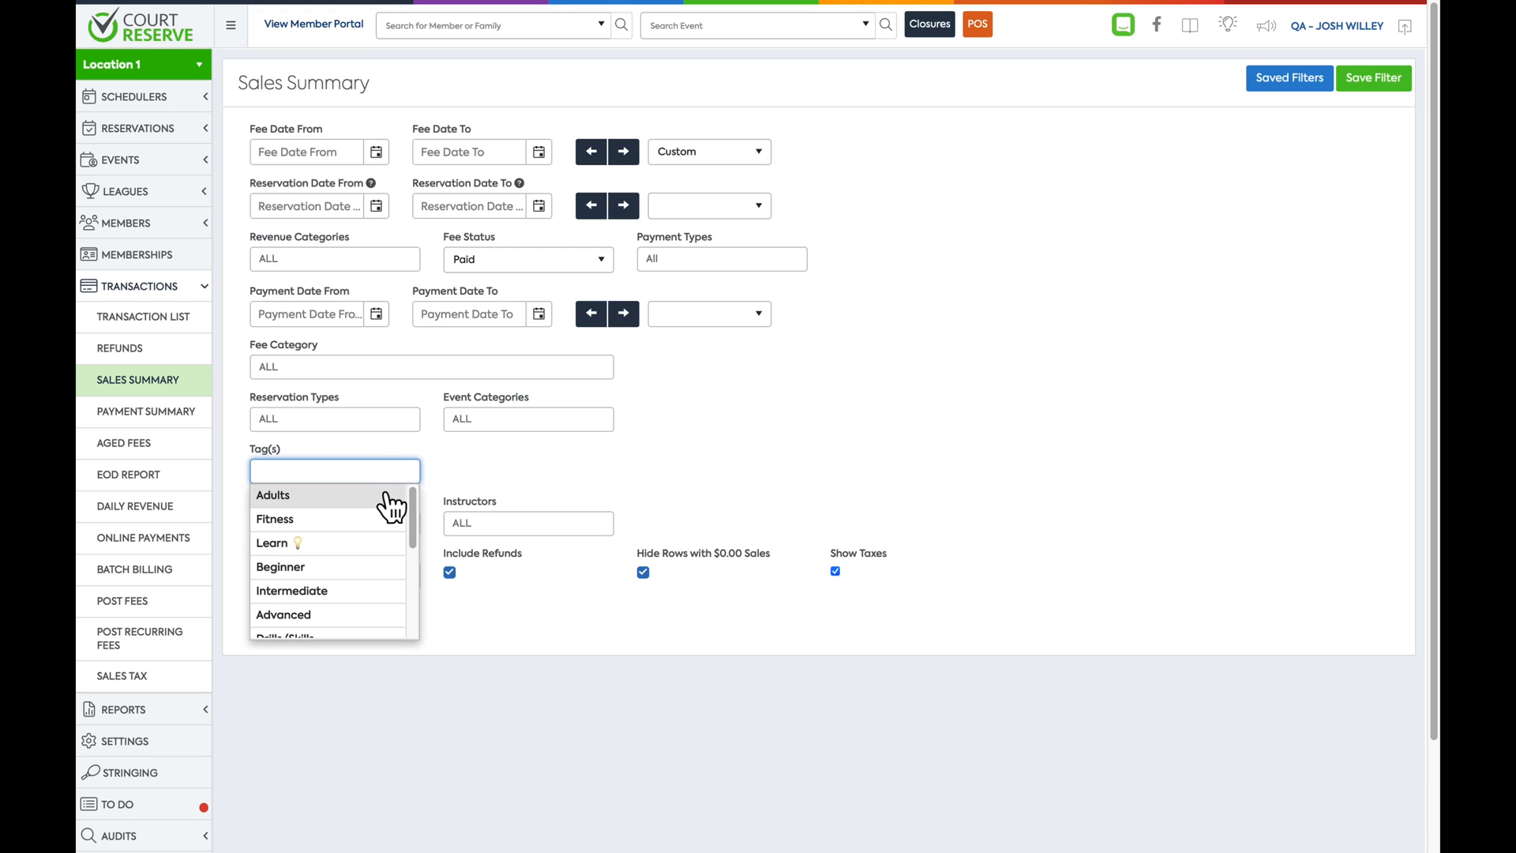
scroll(355, 523, down, 2)
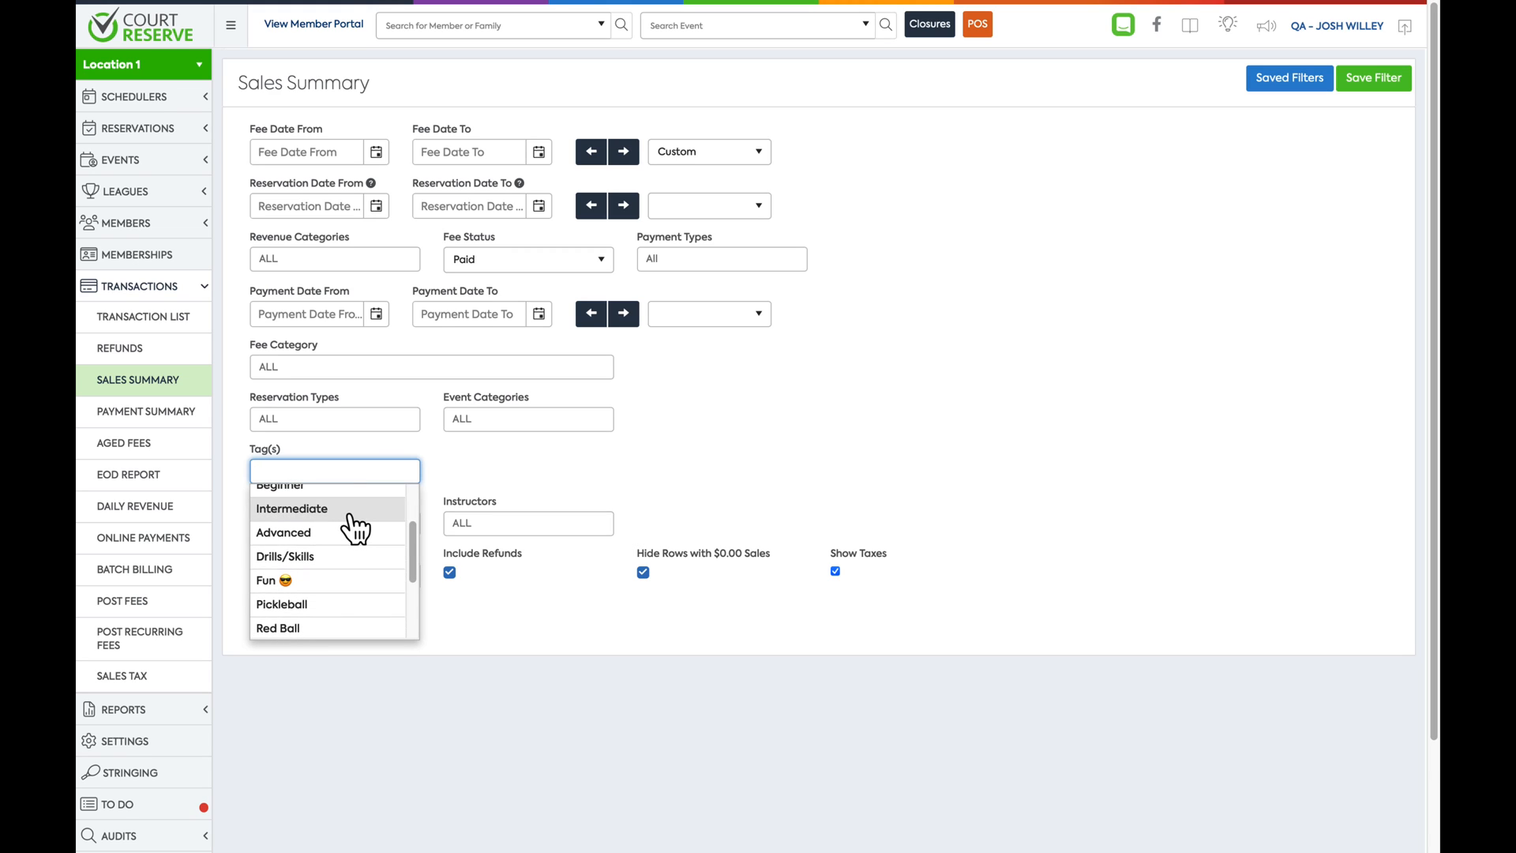
click(516, 463)
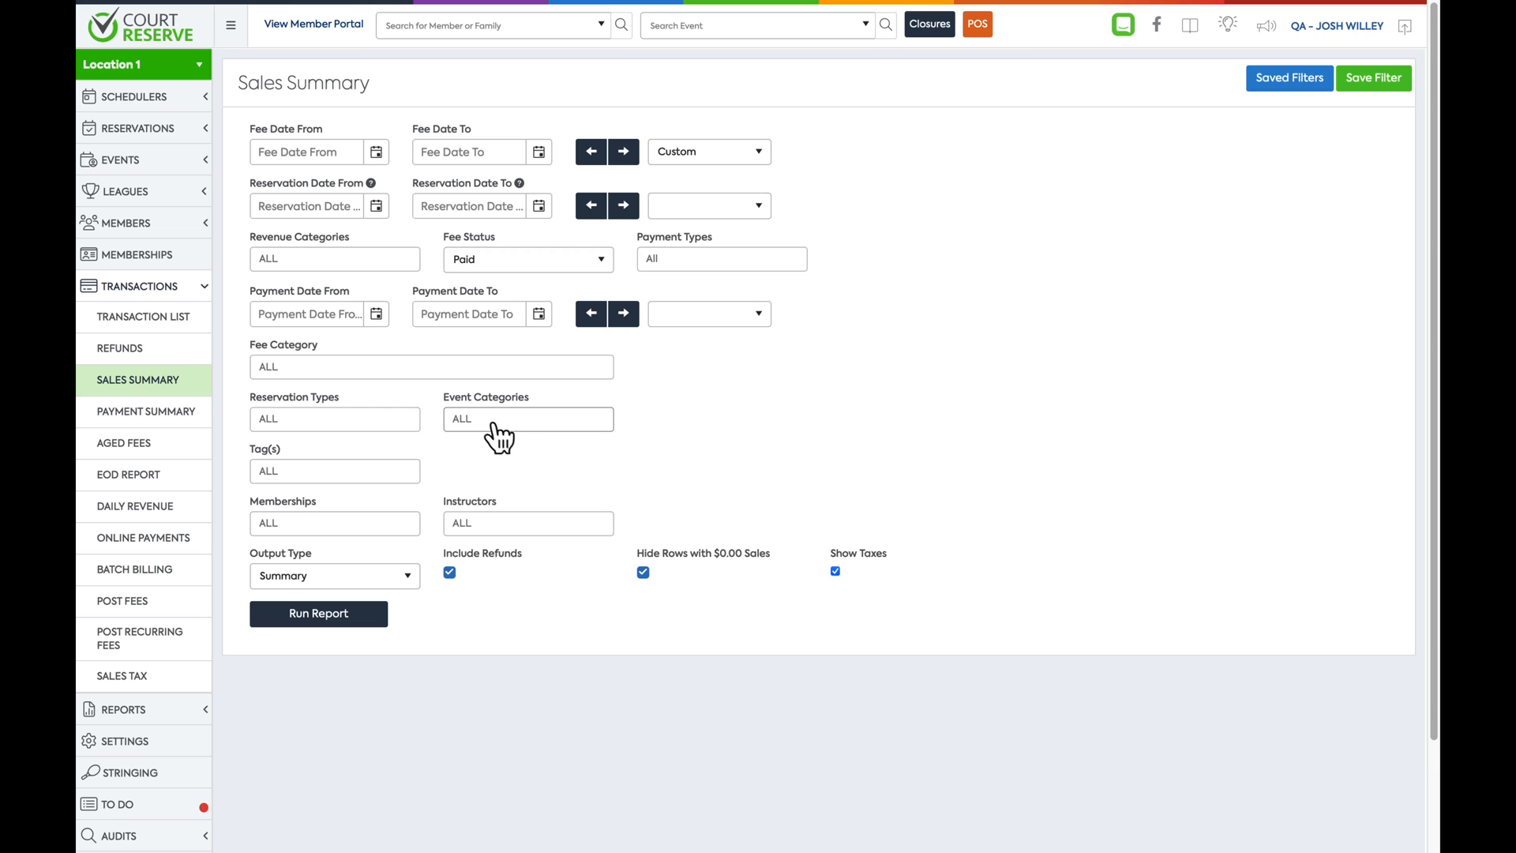
scroll(466, 458, down, 1)
click(385, 483)
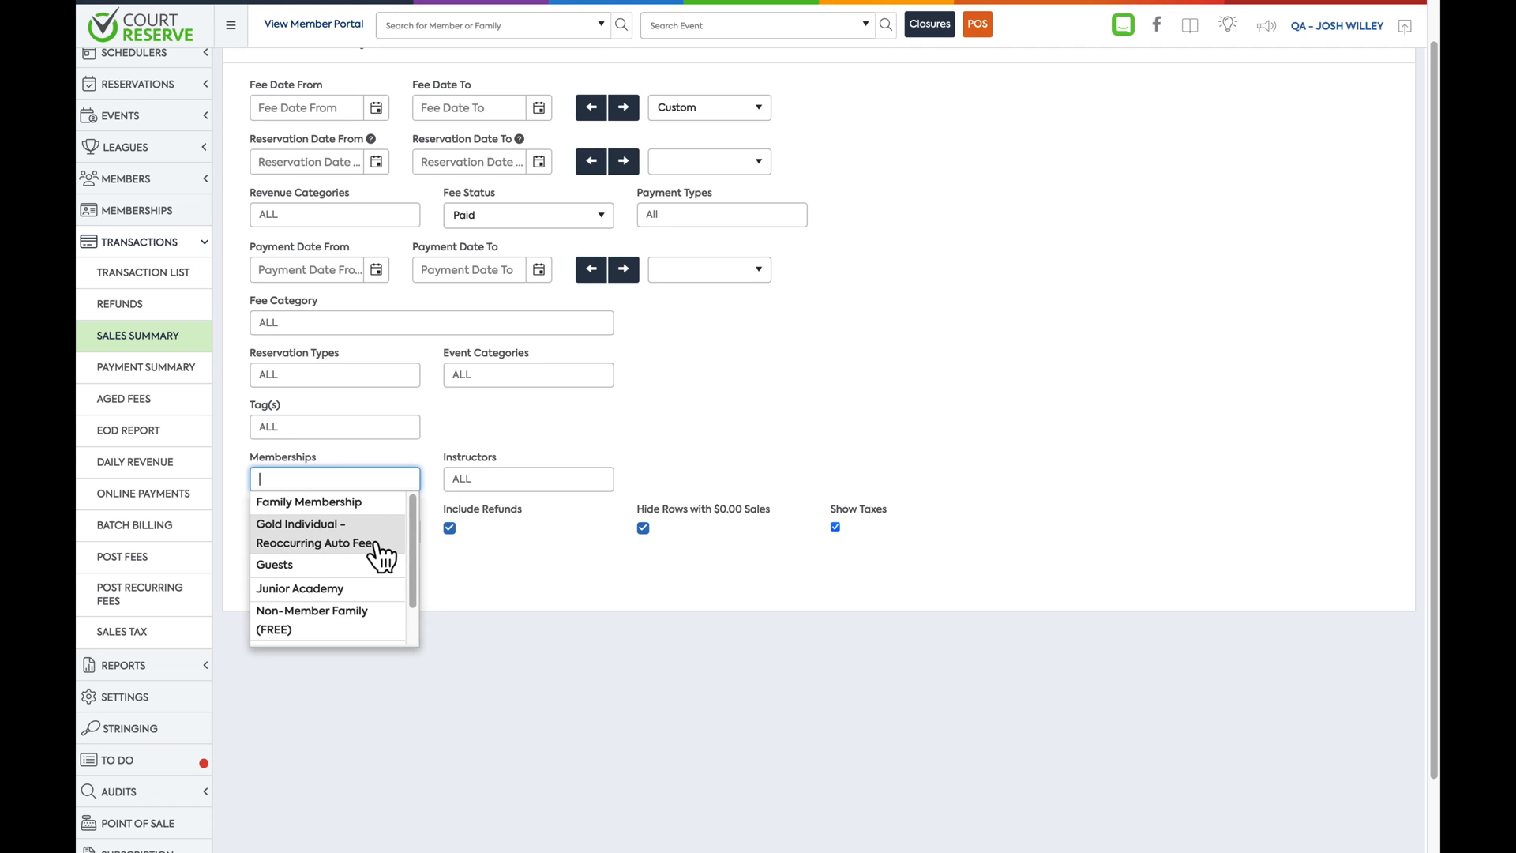
click(421, 458)
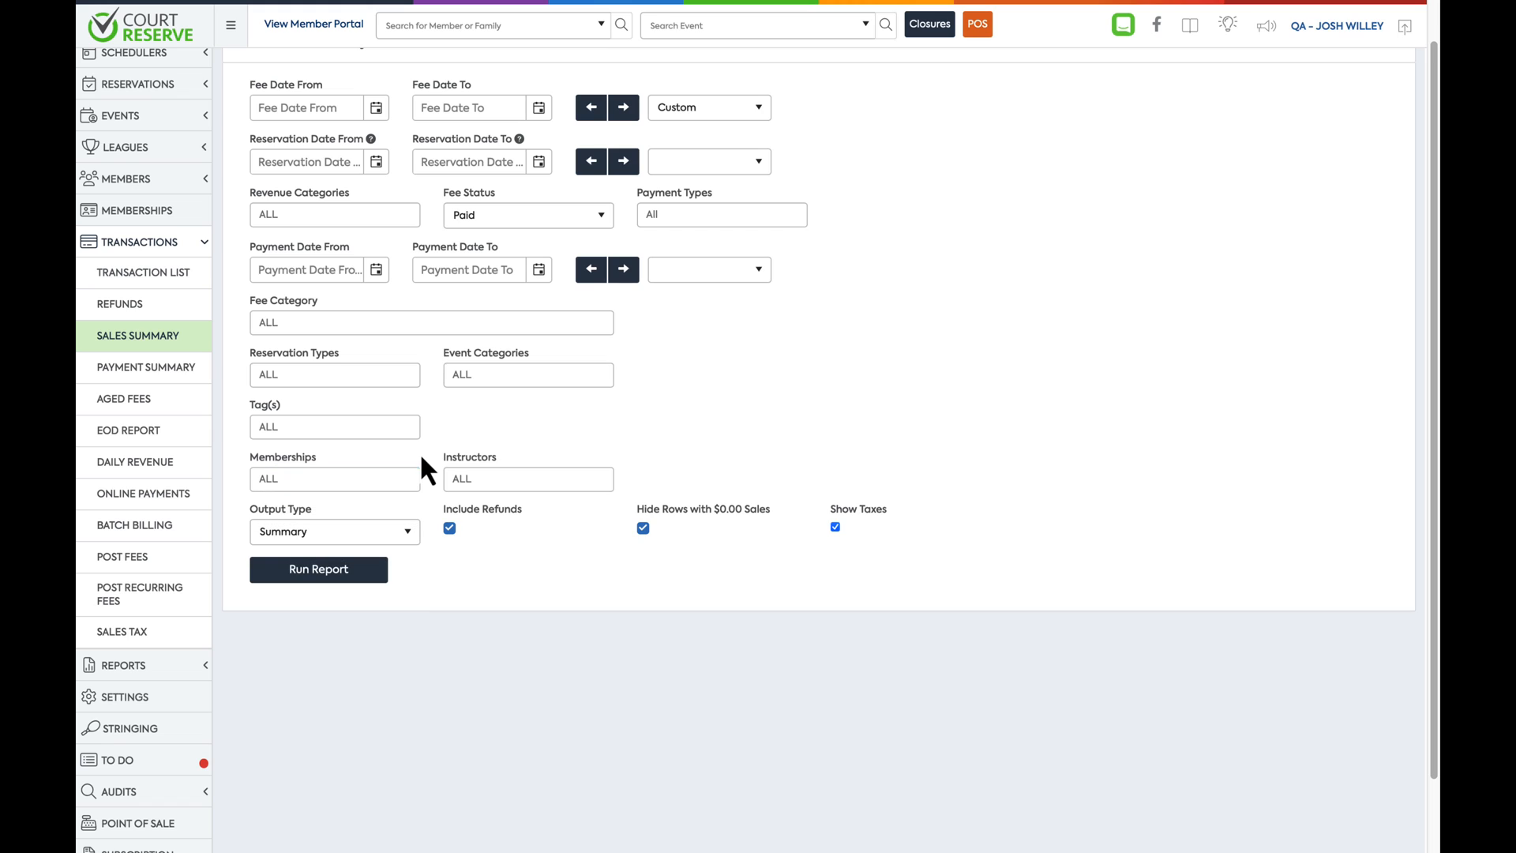
- Try filtering the report by a single instructor and clear that selection again
click(512, 485)
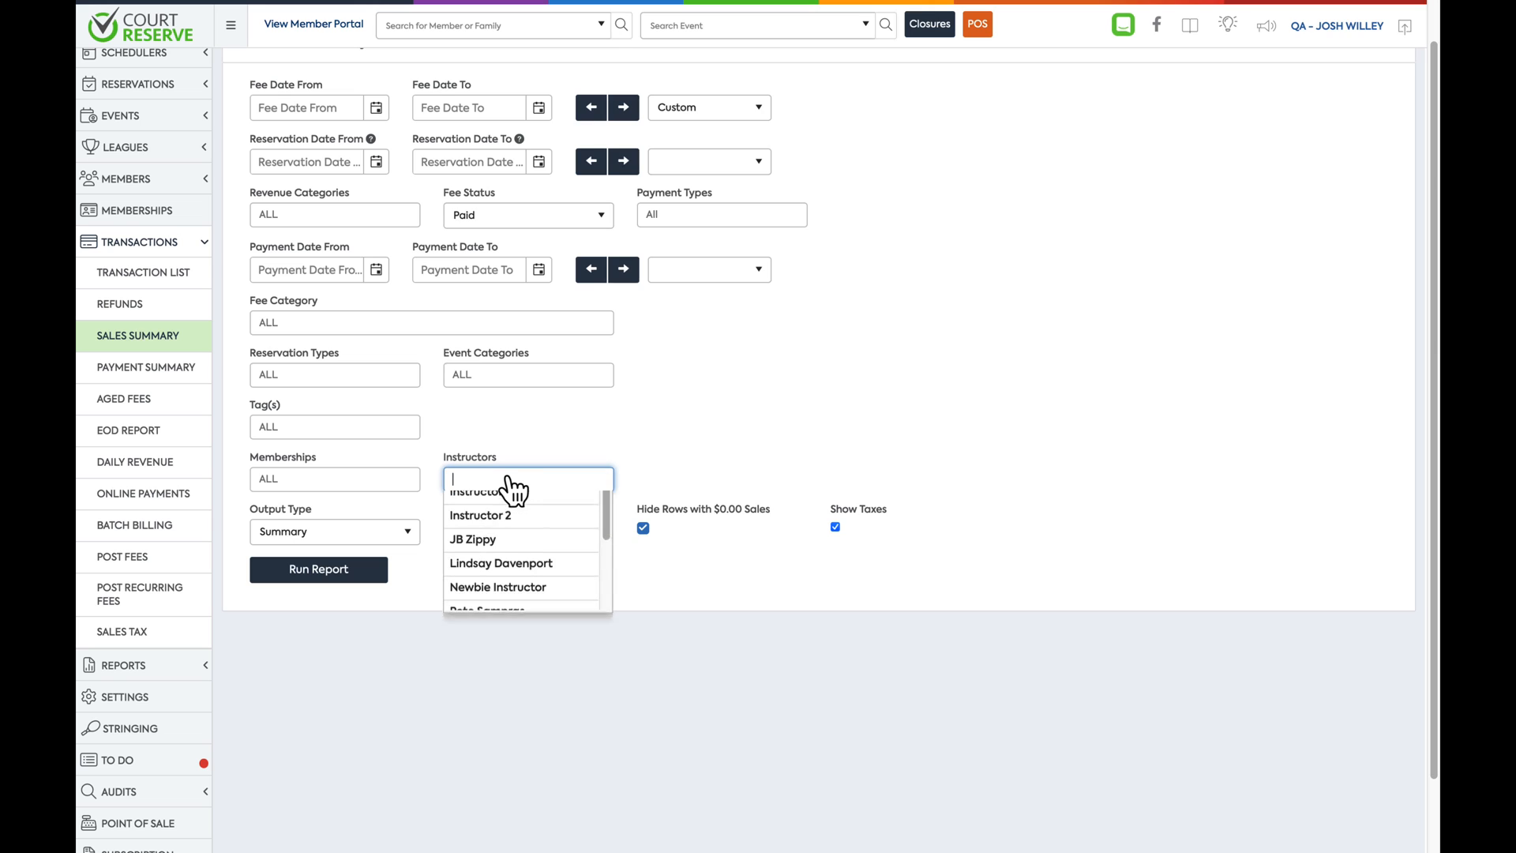
click(509, 579)
click(591, 419)
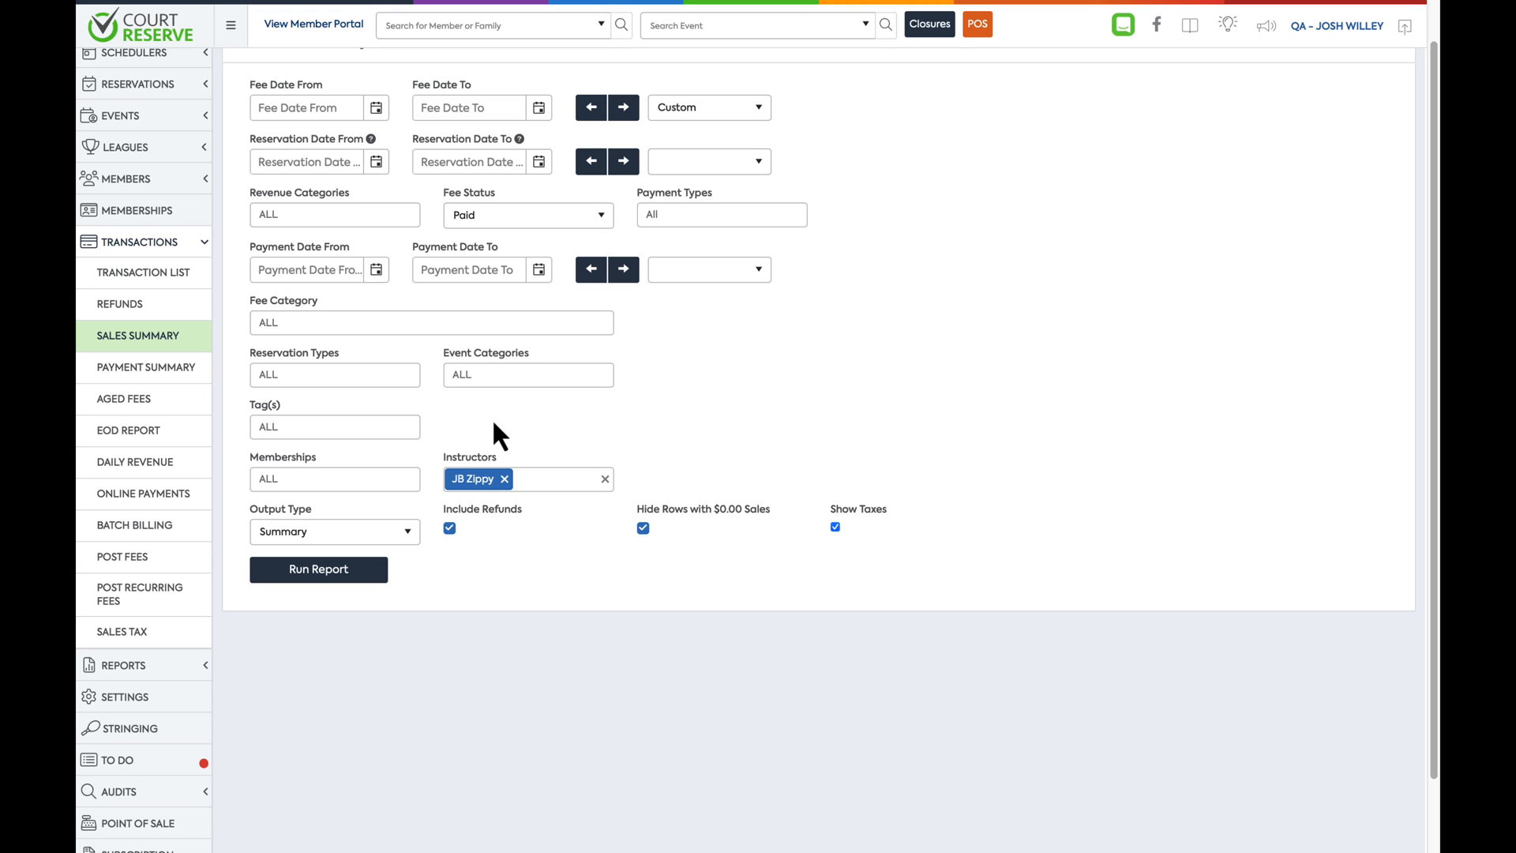
click(504, 480)
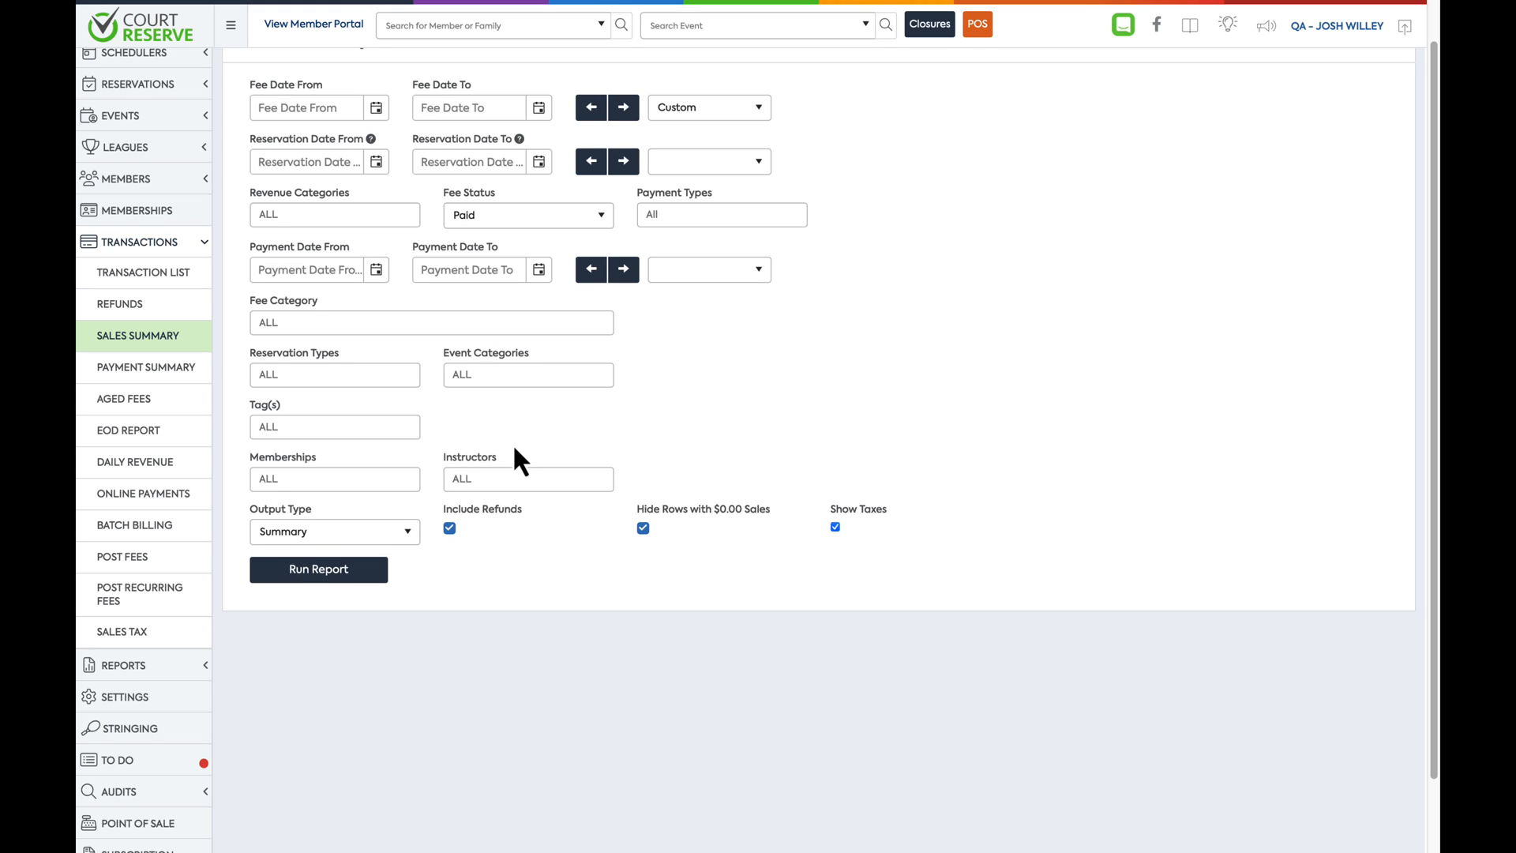
- Review the output type options and set the start of the payment date range to 1/1/2023
click(409, 527)
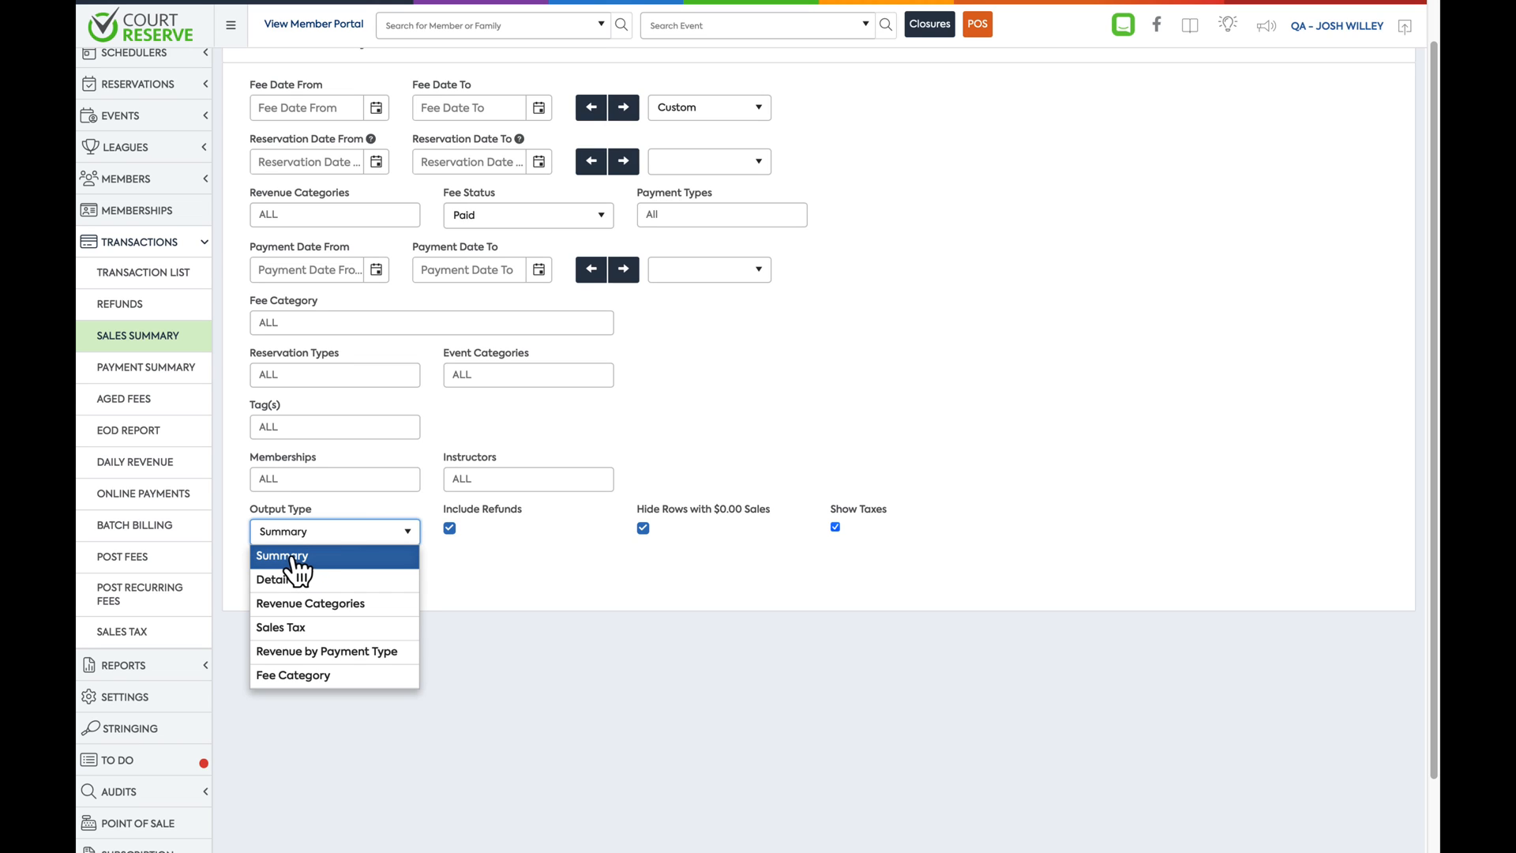
click(377, 270)
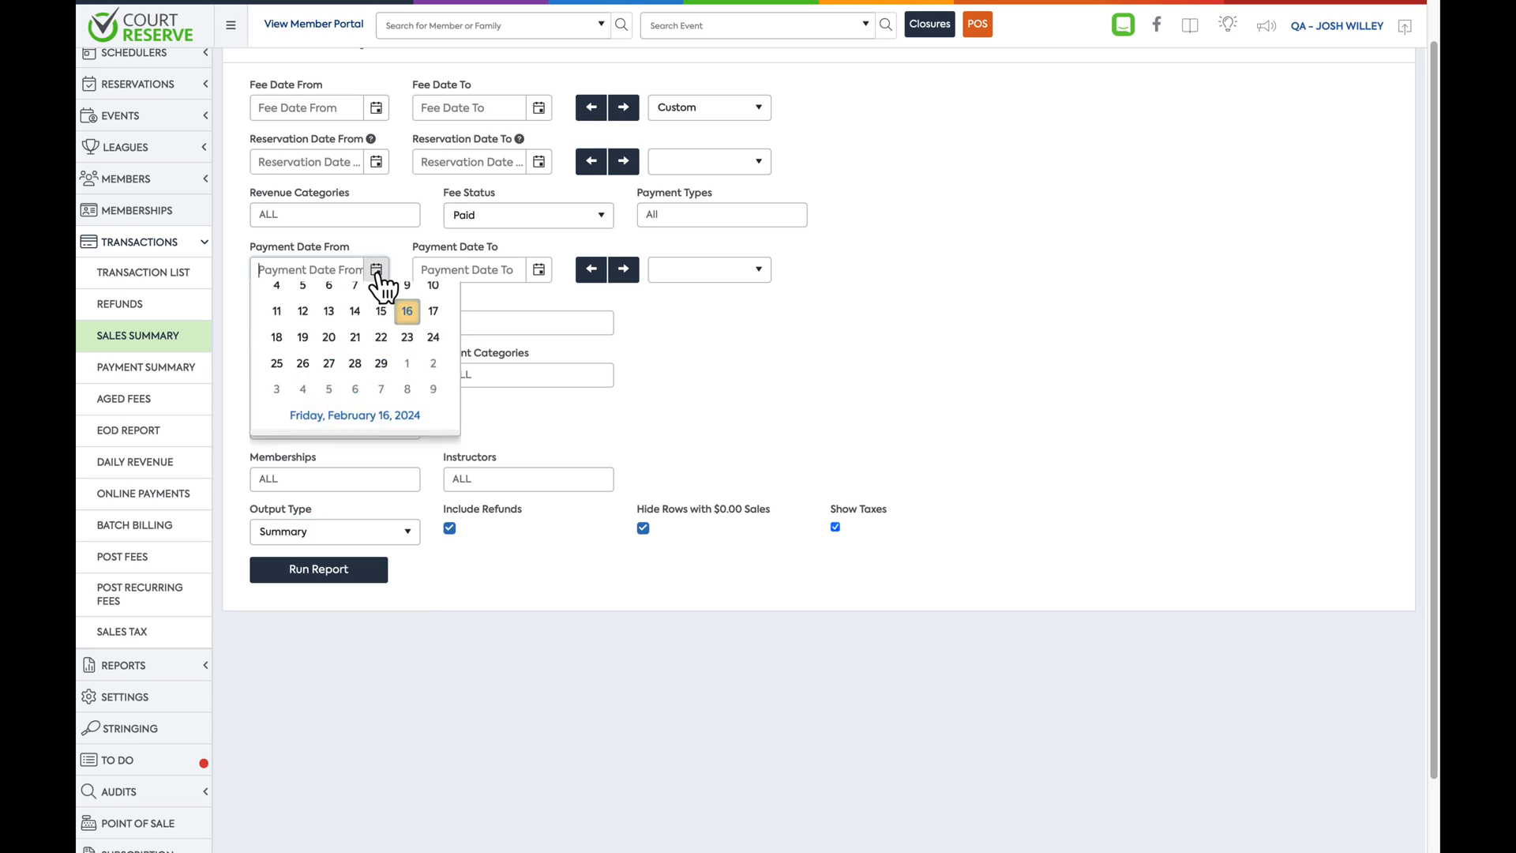
click(354, 298)
click(267, 298)
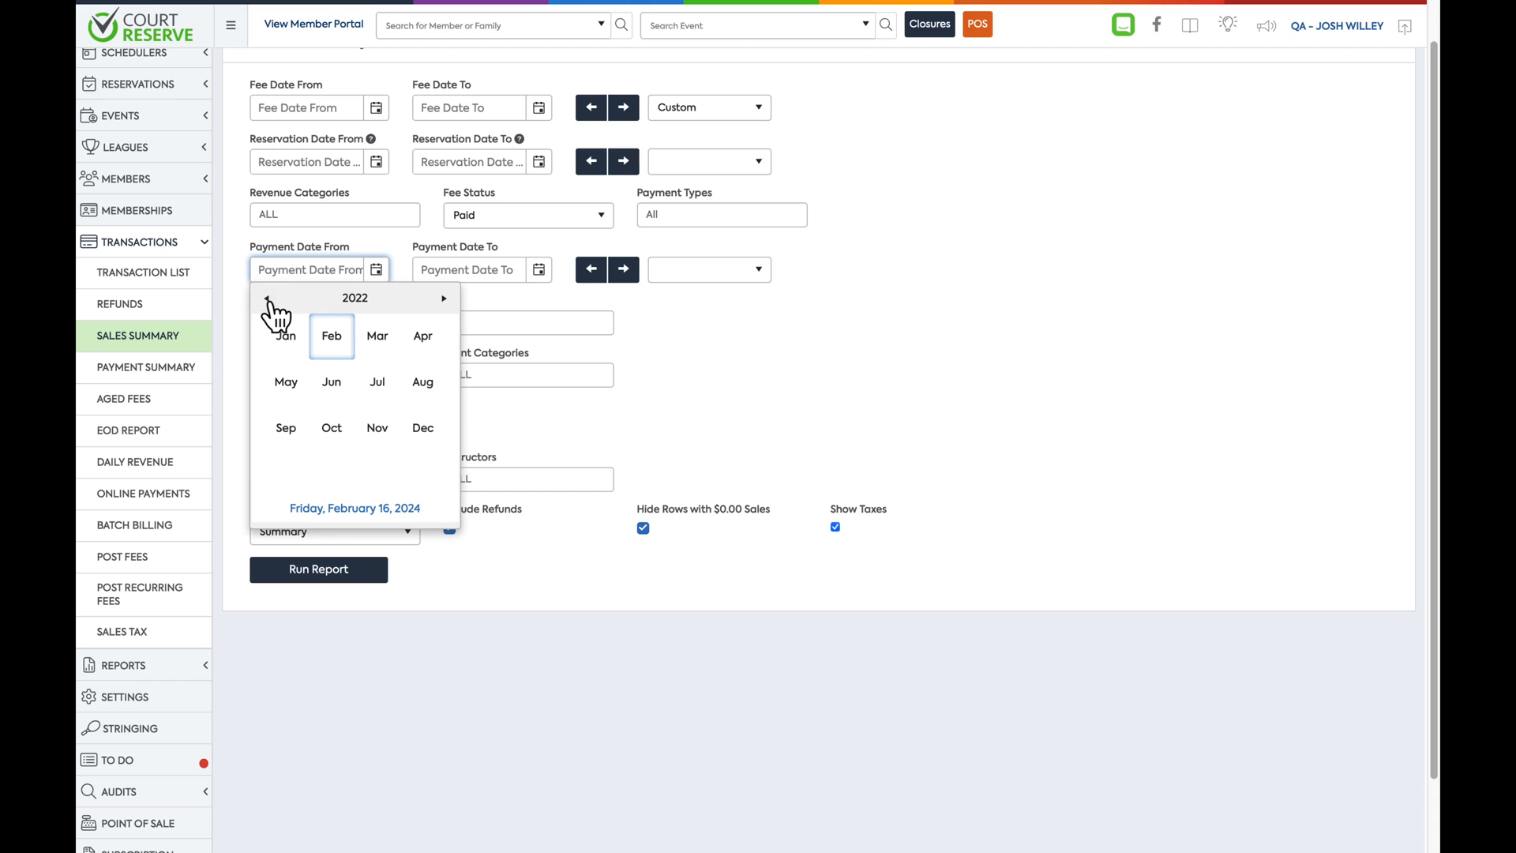
click(289, 347)
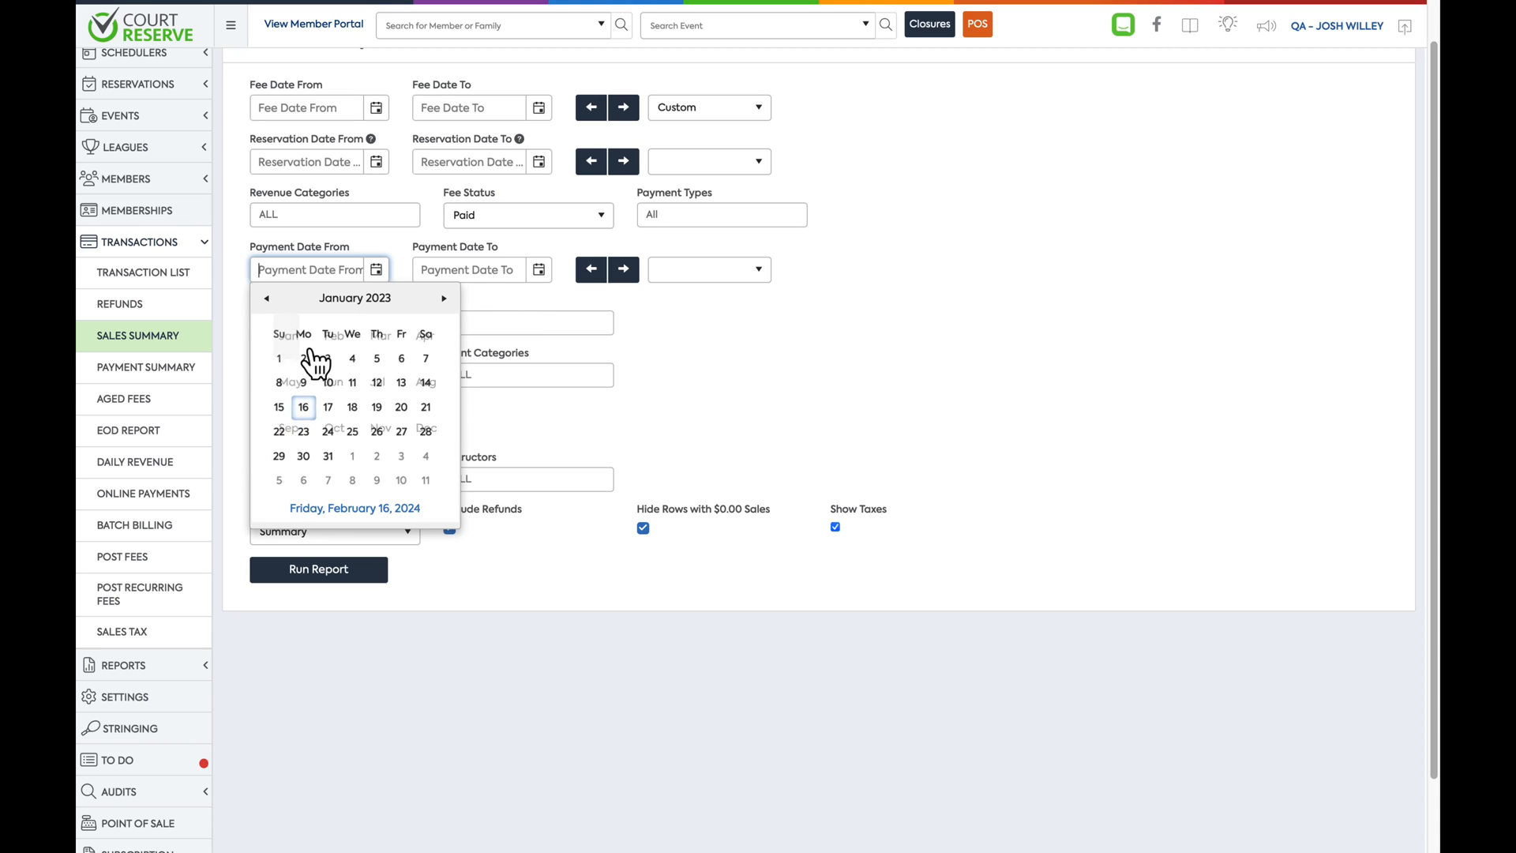
click(277, 352)
- Set the end of the payment date range to 2/16/2024 and run the sales summary report
click(540, 270)
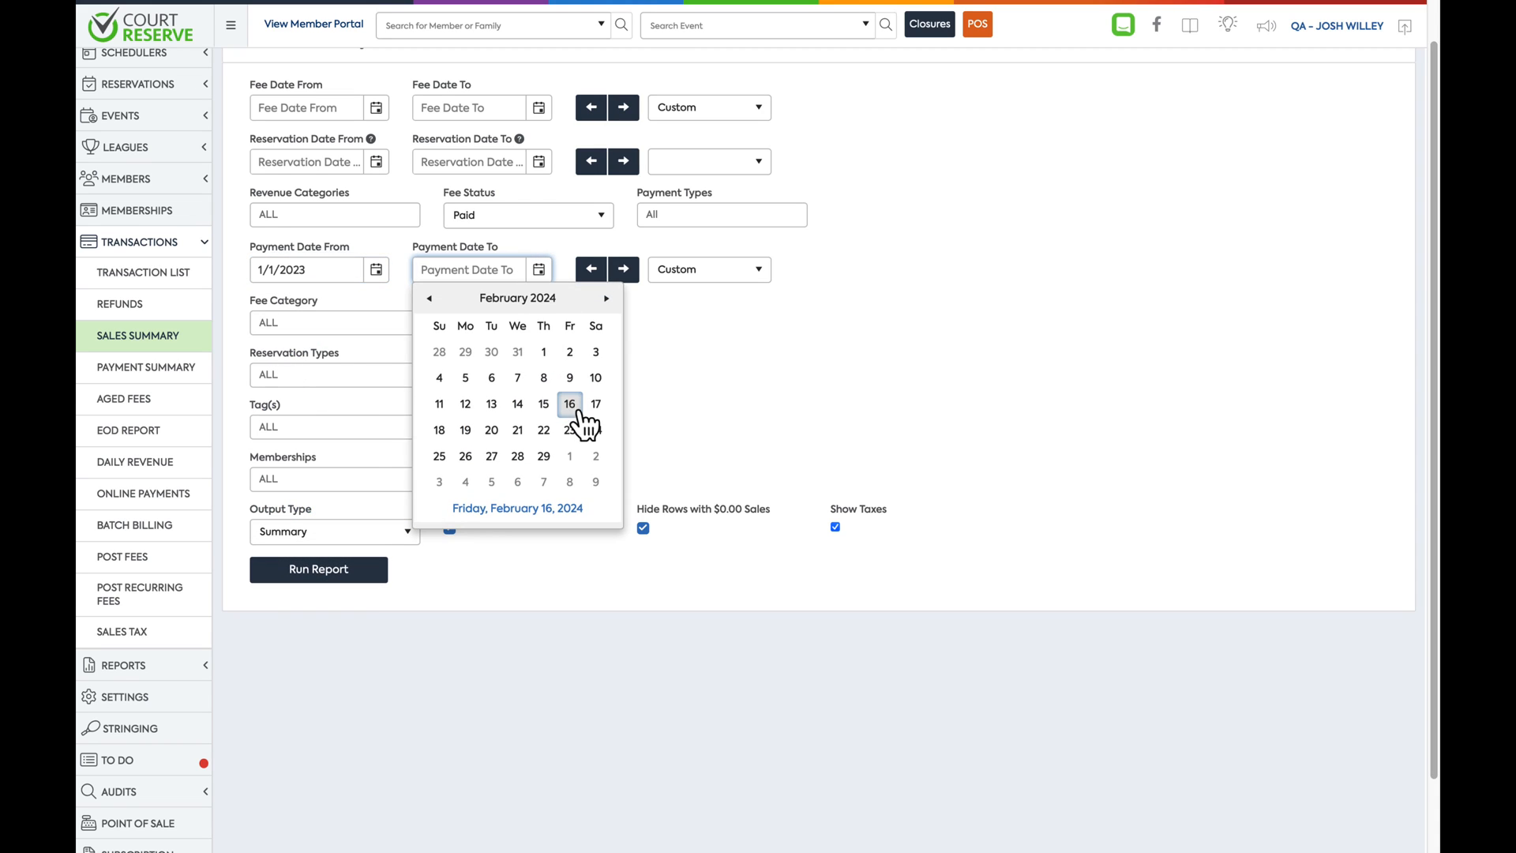
click(576, 402)
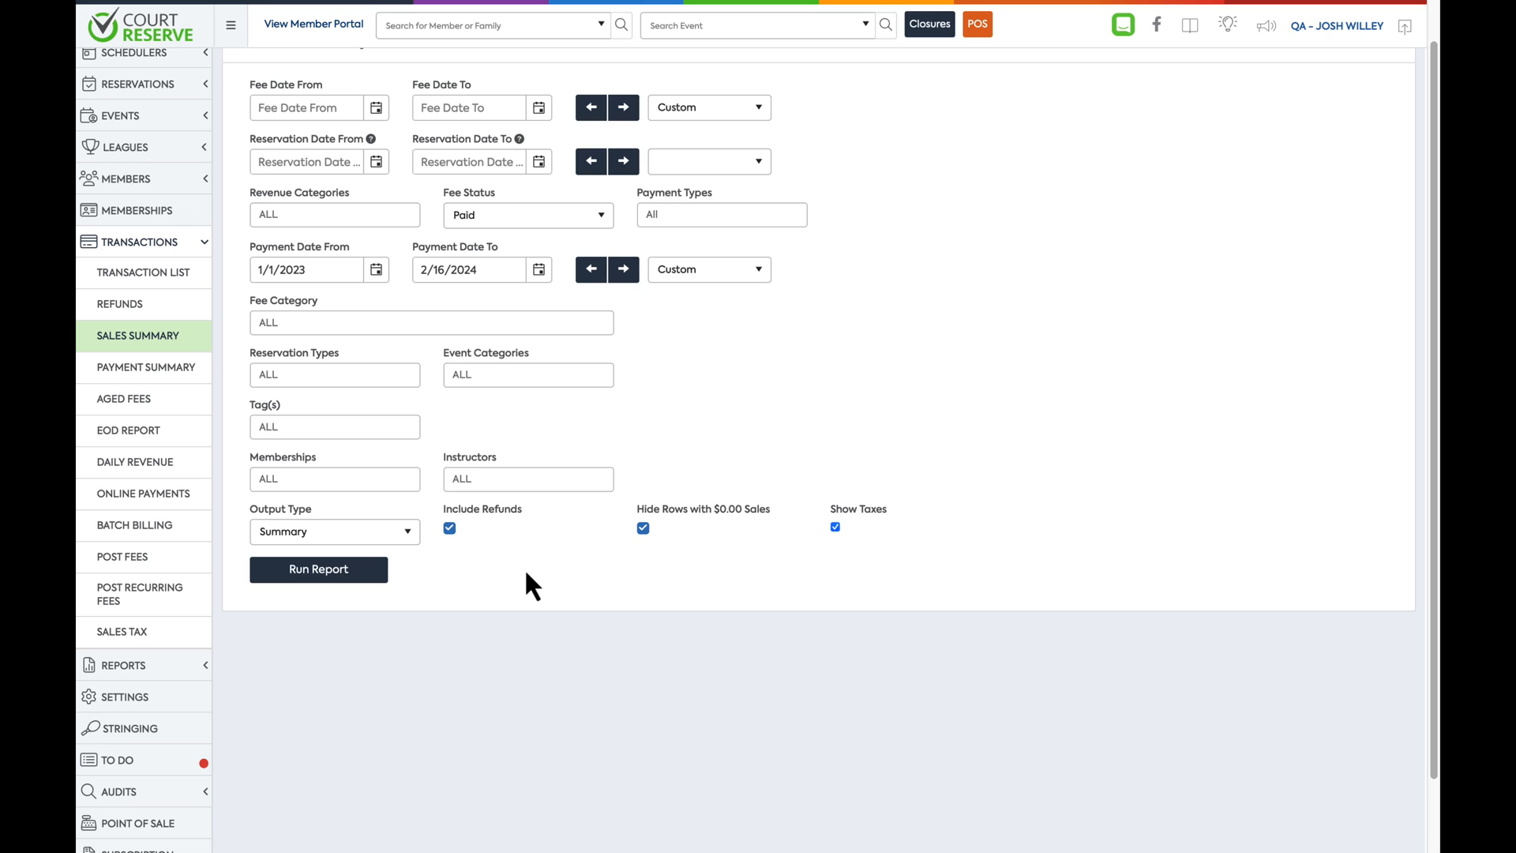
click(364, 573)
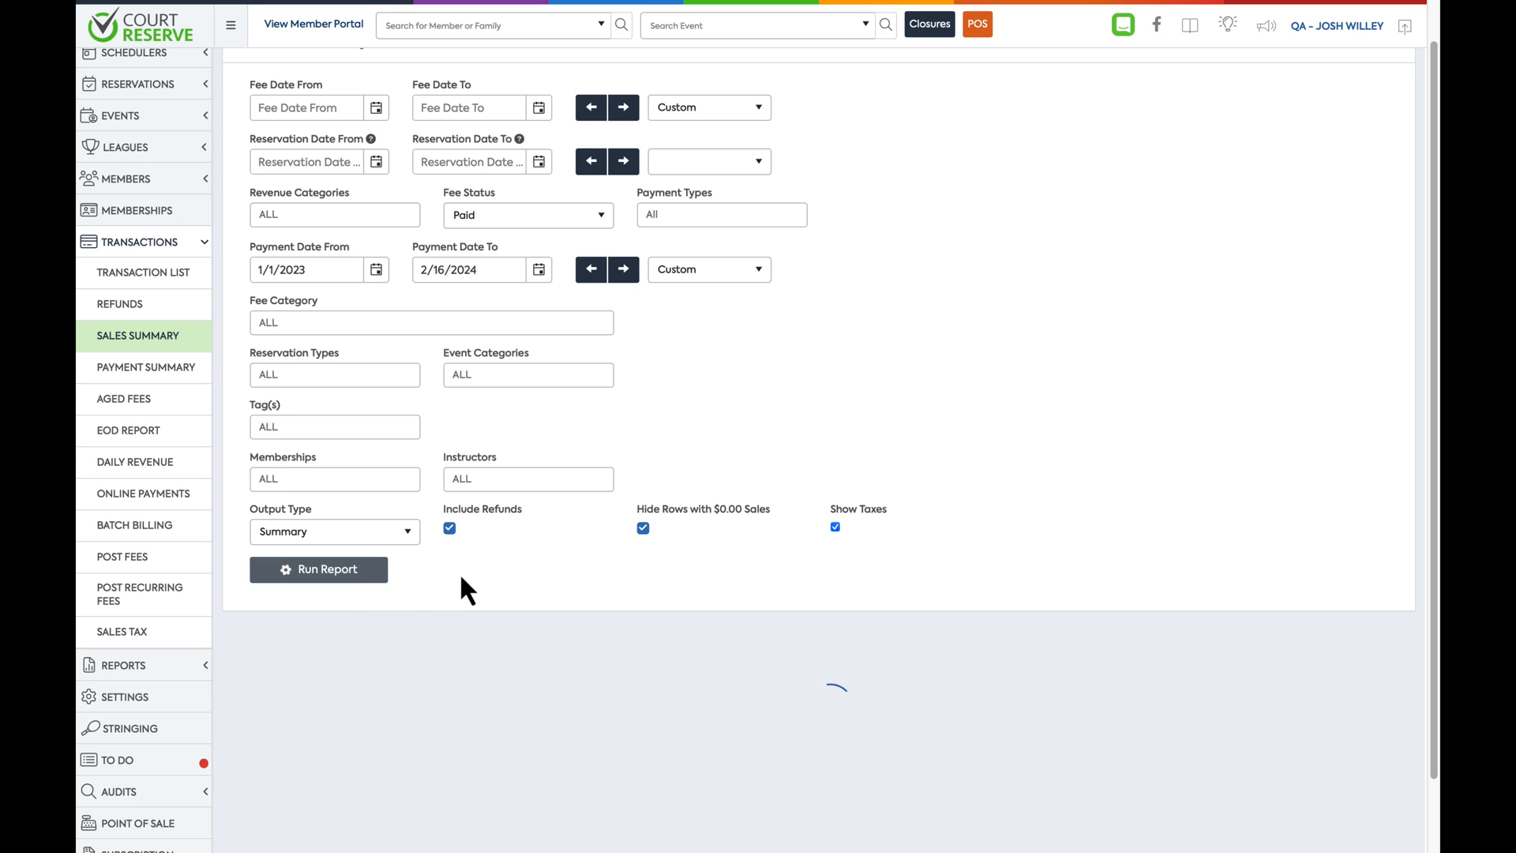
scroll(461, 579, down, 4)
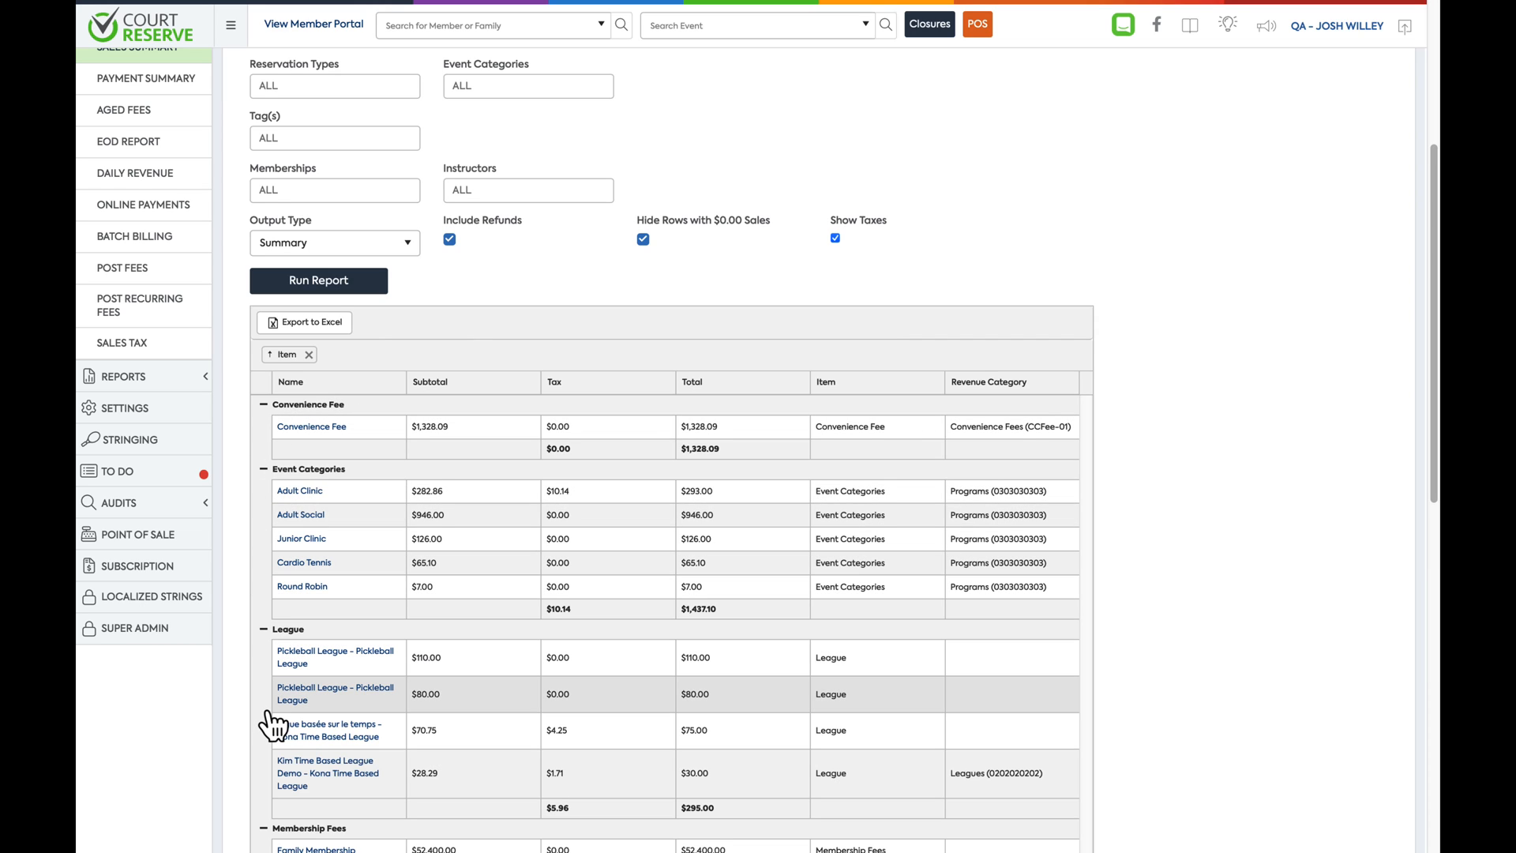
- Try collapsing and expanding the Convenience Fee group, and review the summary report's sales, tax and revenue category rows
click(264, 404)
click(264, 405)
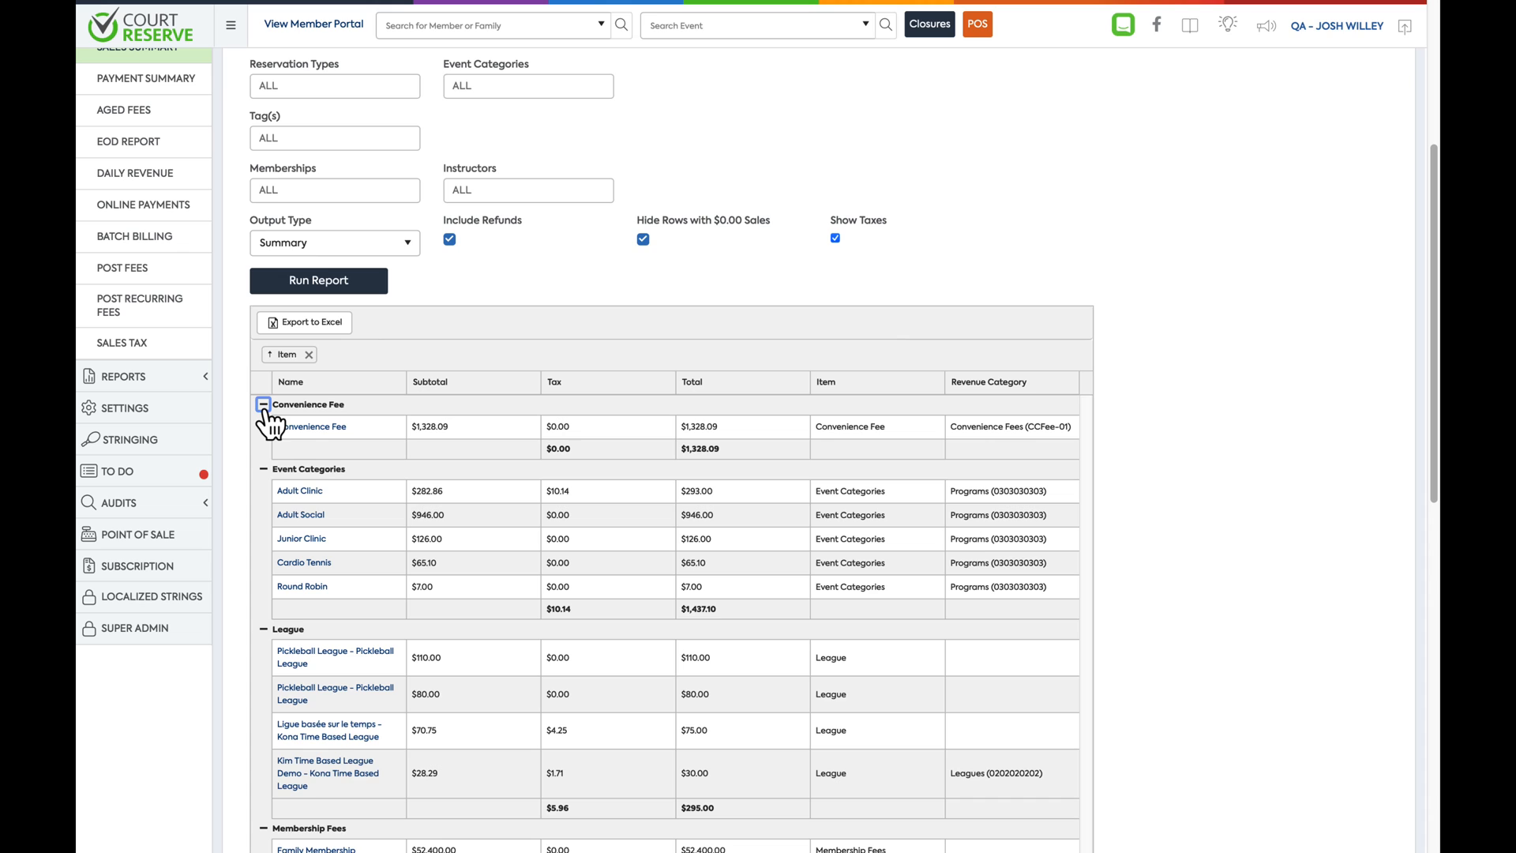
click(263, 405)
click(263, 405)
click(264, 404)
click(264, 404)
scroll(411, 471, down, 1)
scroll(363, 468, down, 1)
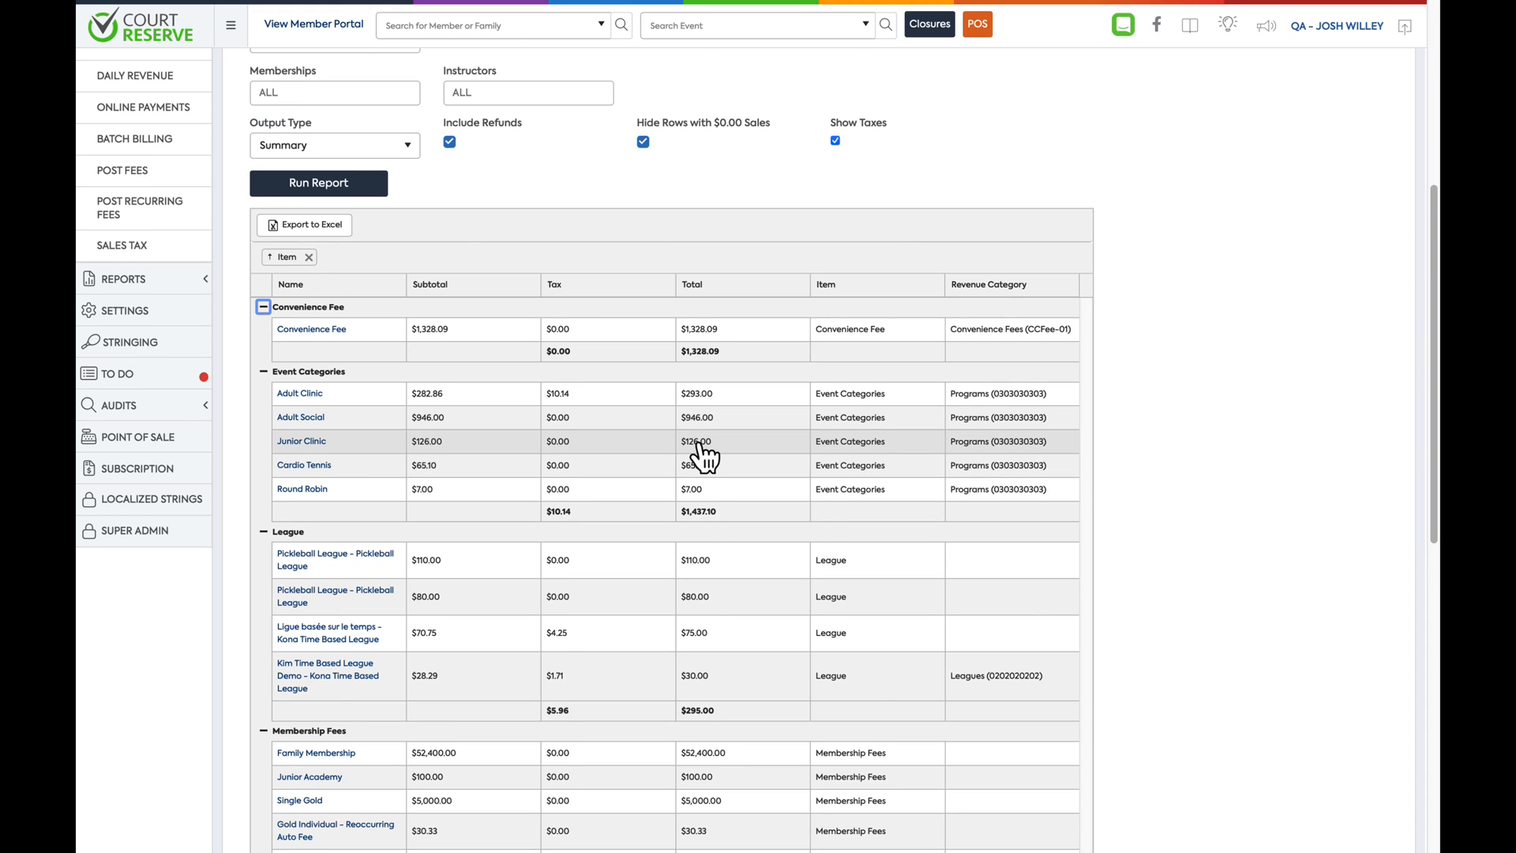
scroll(703, 457, down, 1)
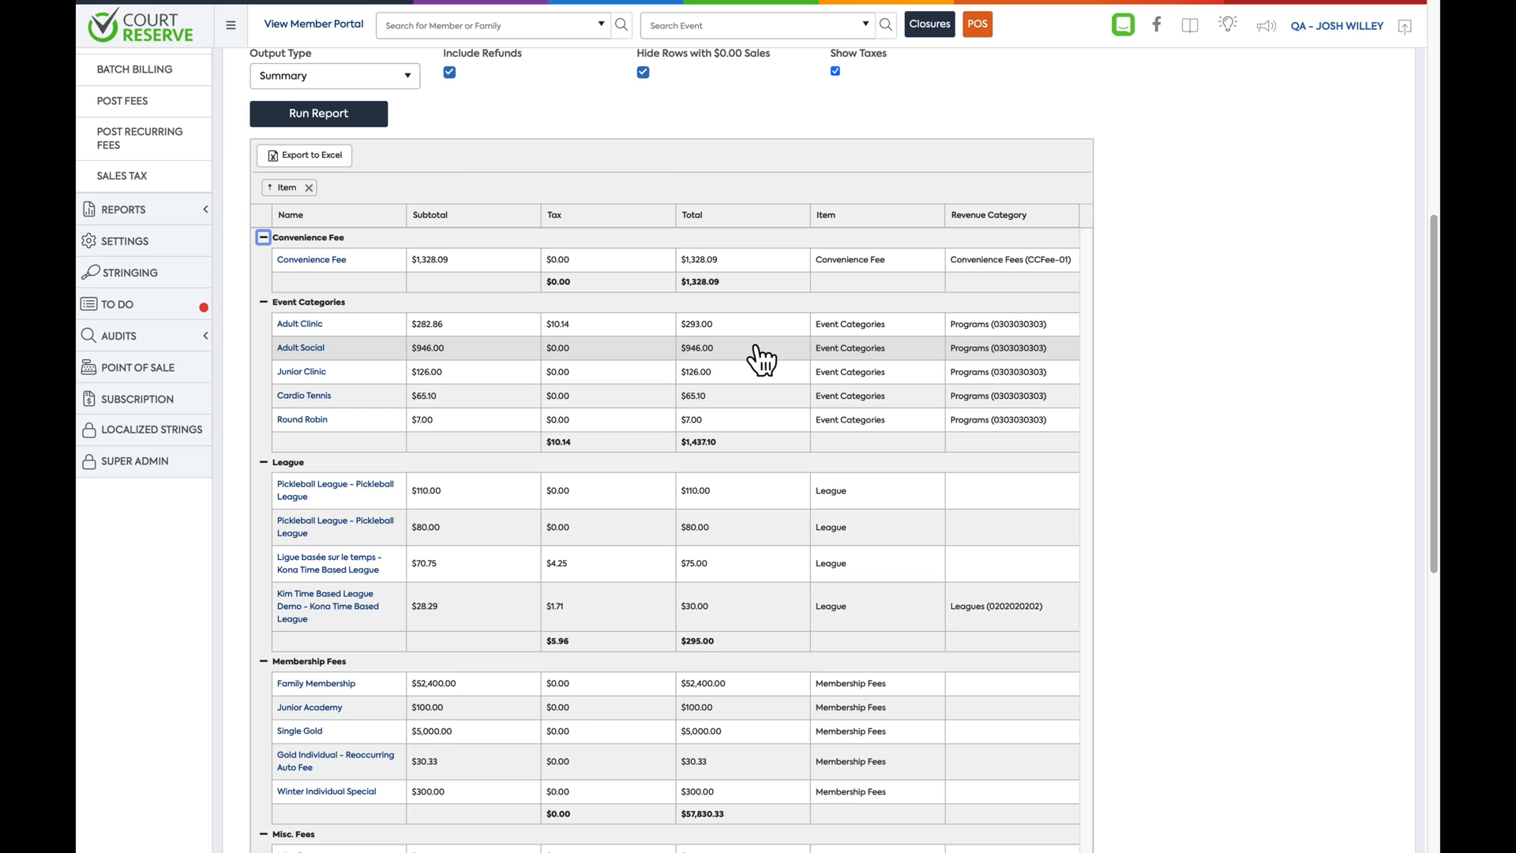
- Switch the sales report's output type to Detail
scroll(735, 168, up, 1)
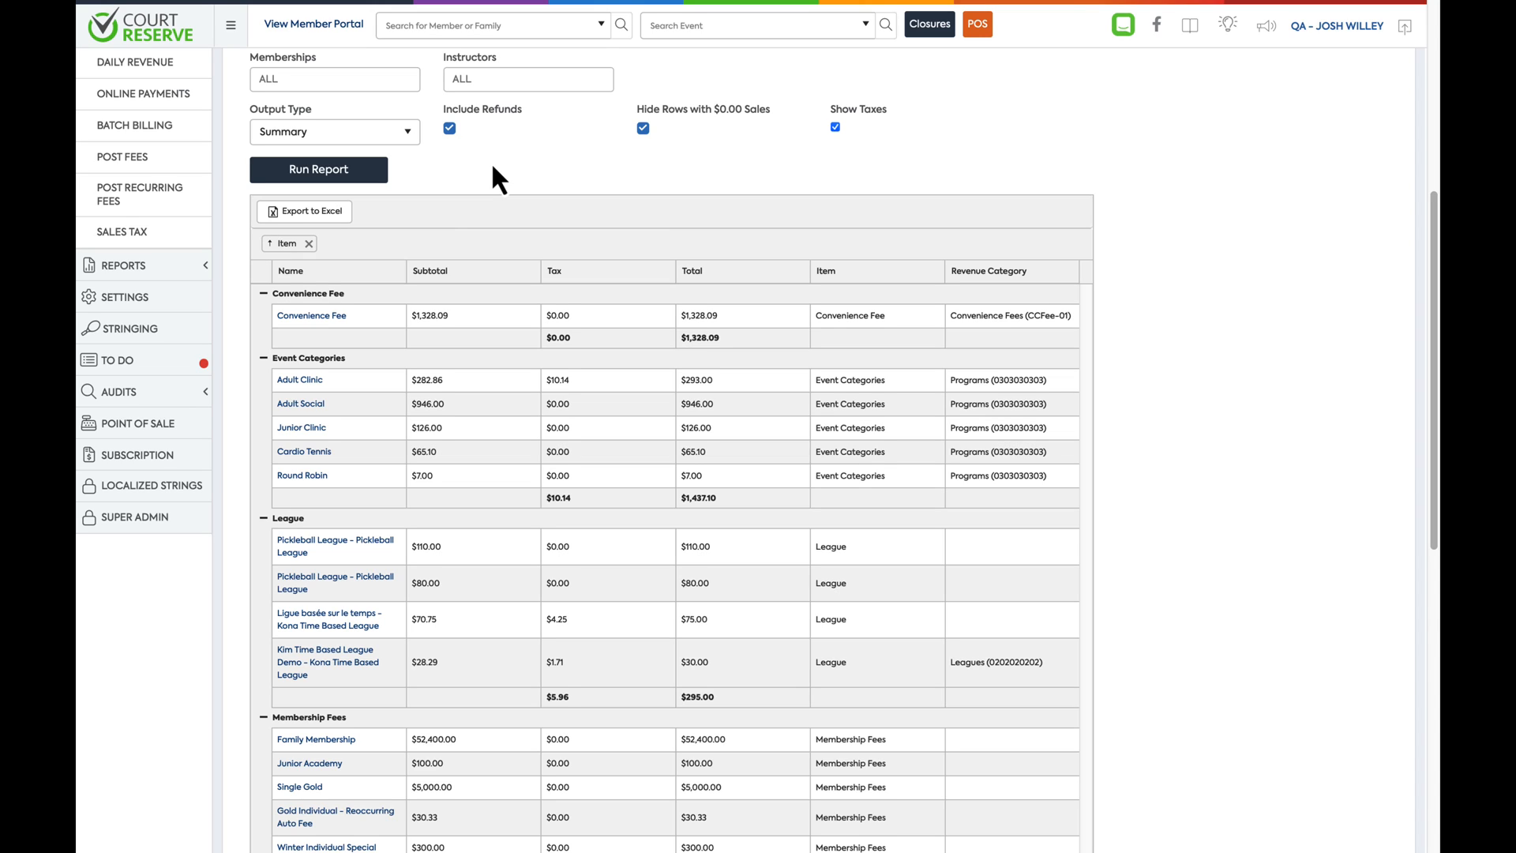
click(355, 131)
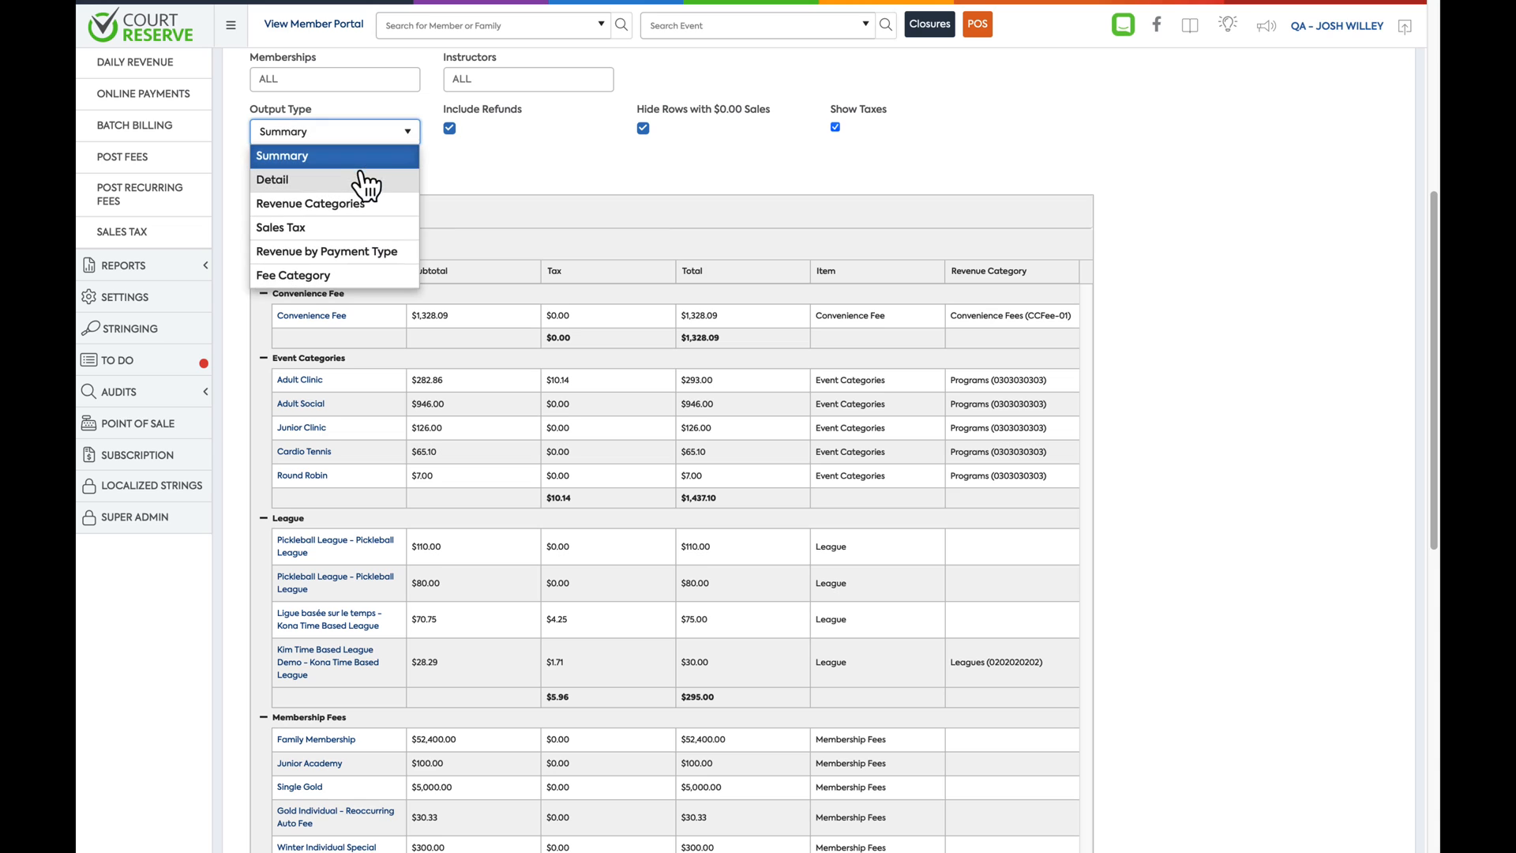
click(366, 180)
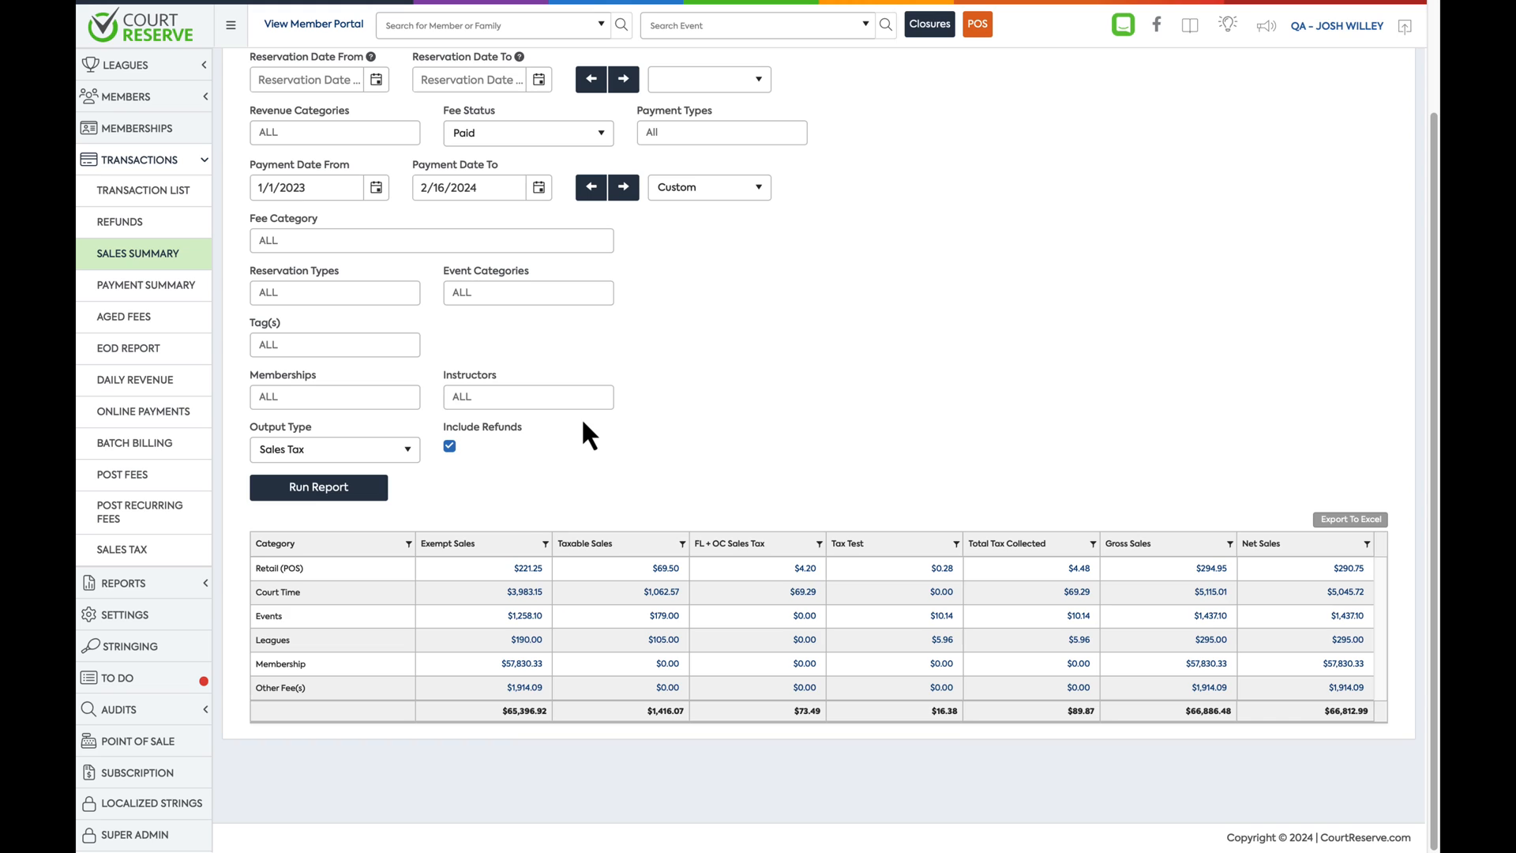
- Change the report's output type to Revenue by Payment Type and, after reviewing its rows, to Fee Category
click(404, 452)
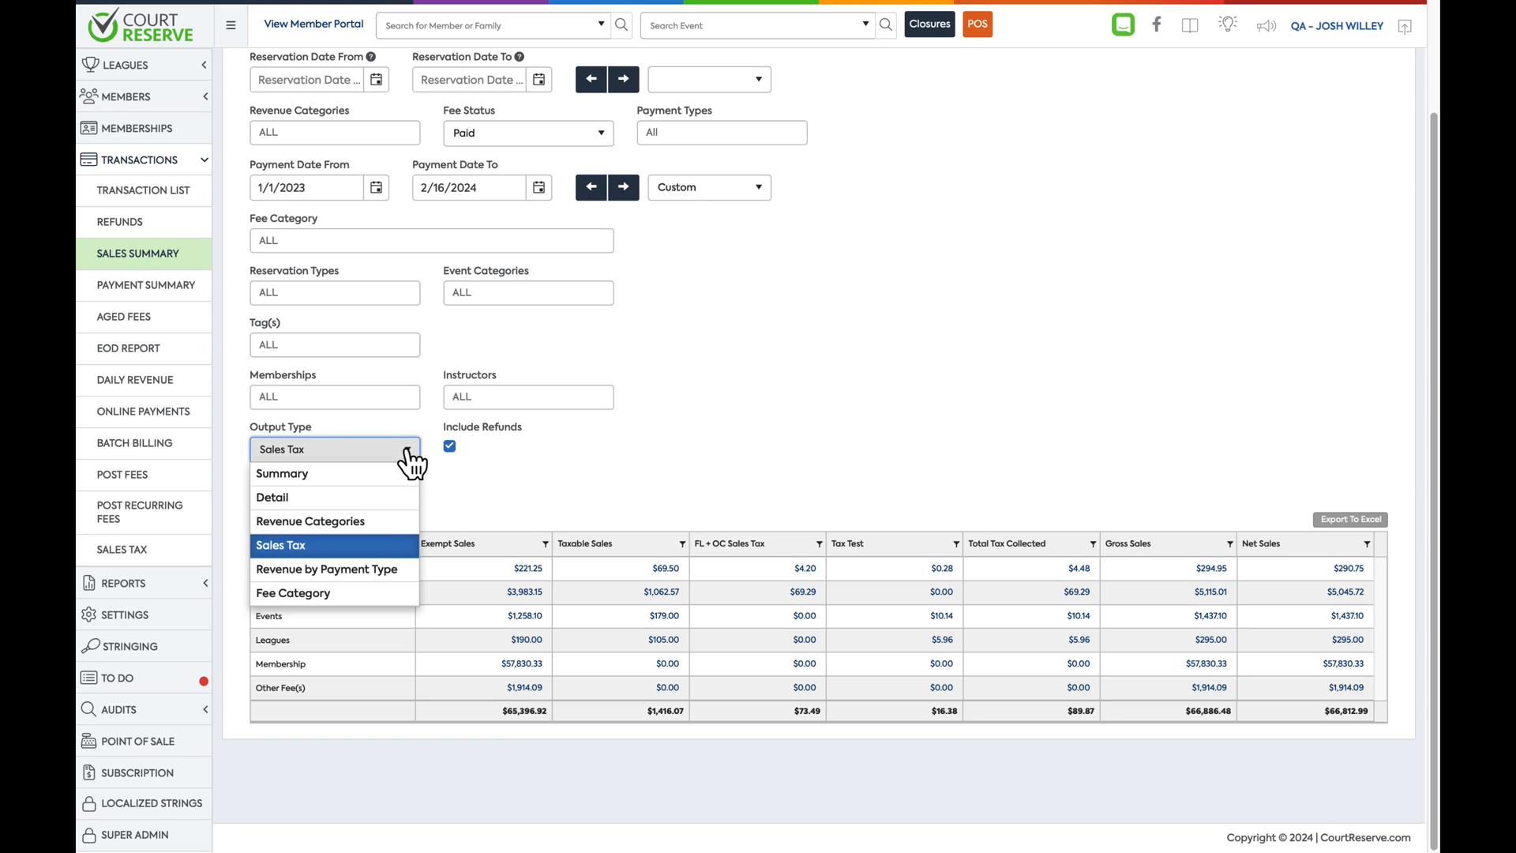
click(387, 568)
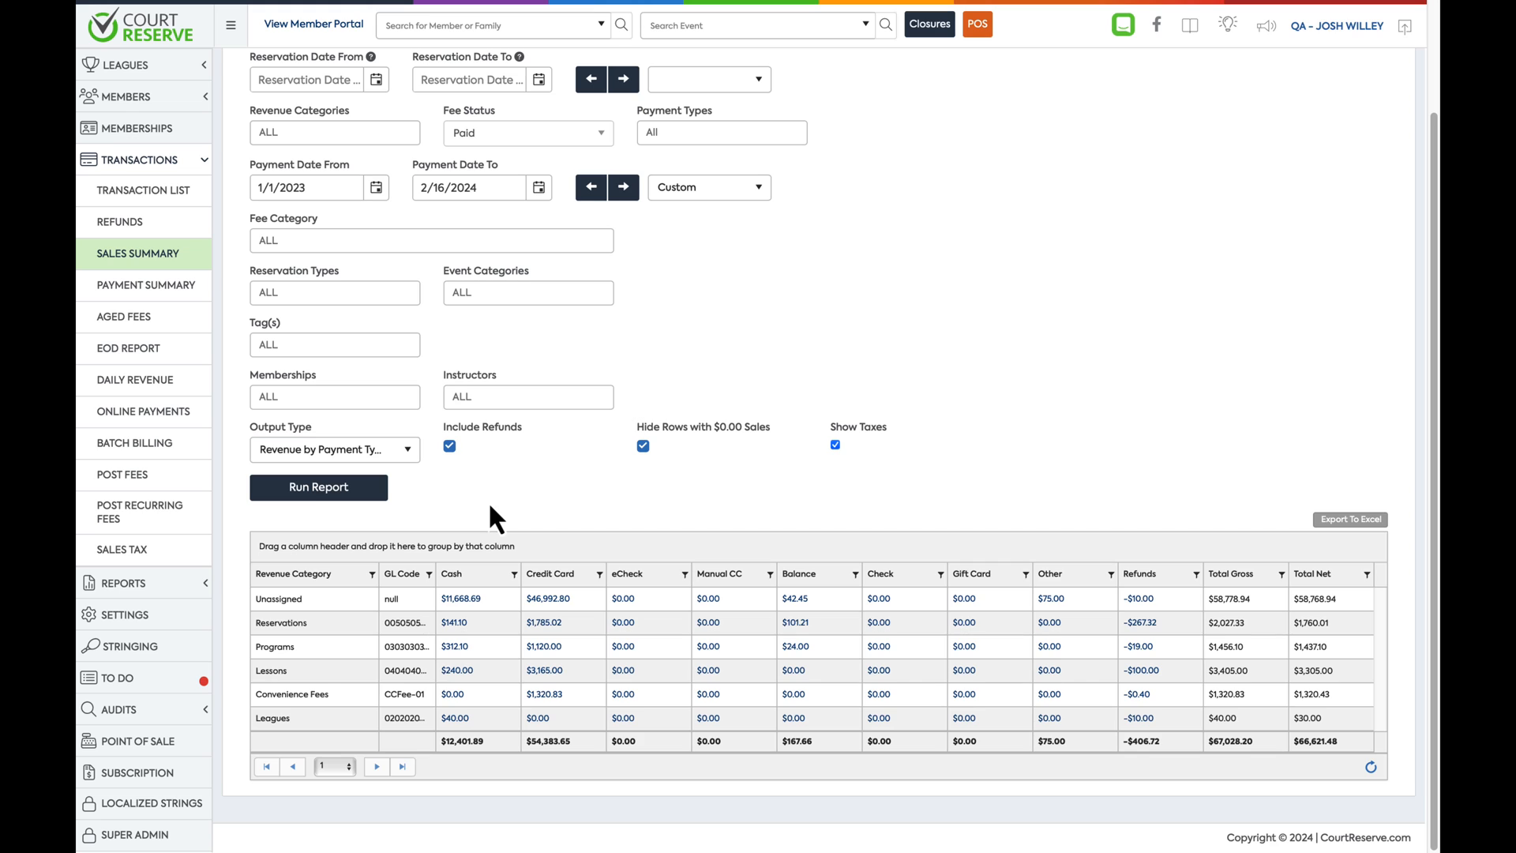
scroll(488, 501, down, 1)
click(351, 589)
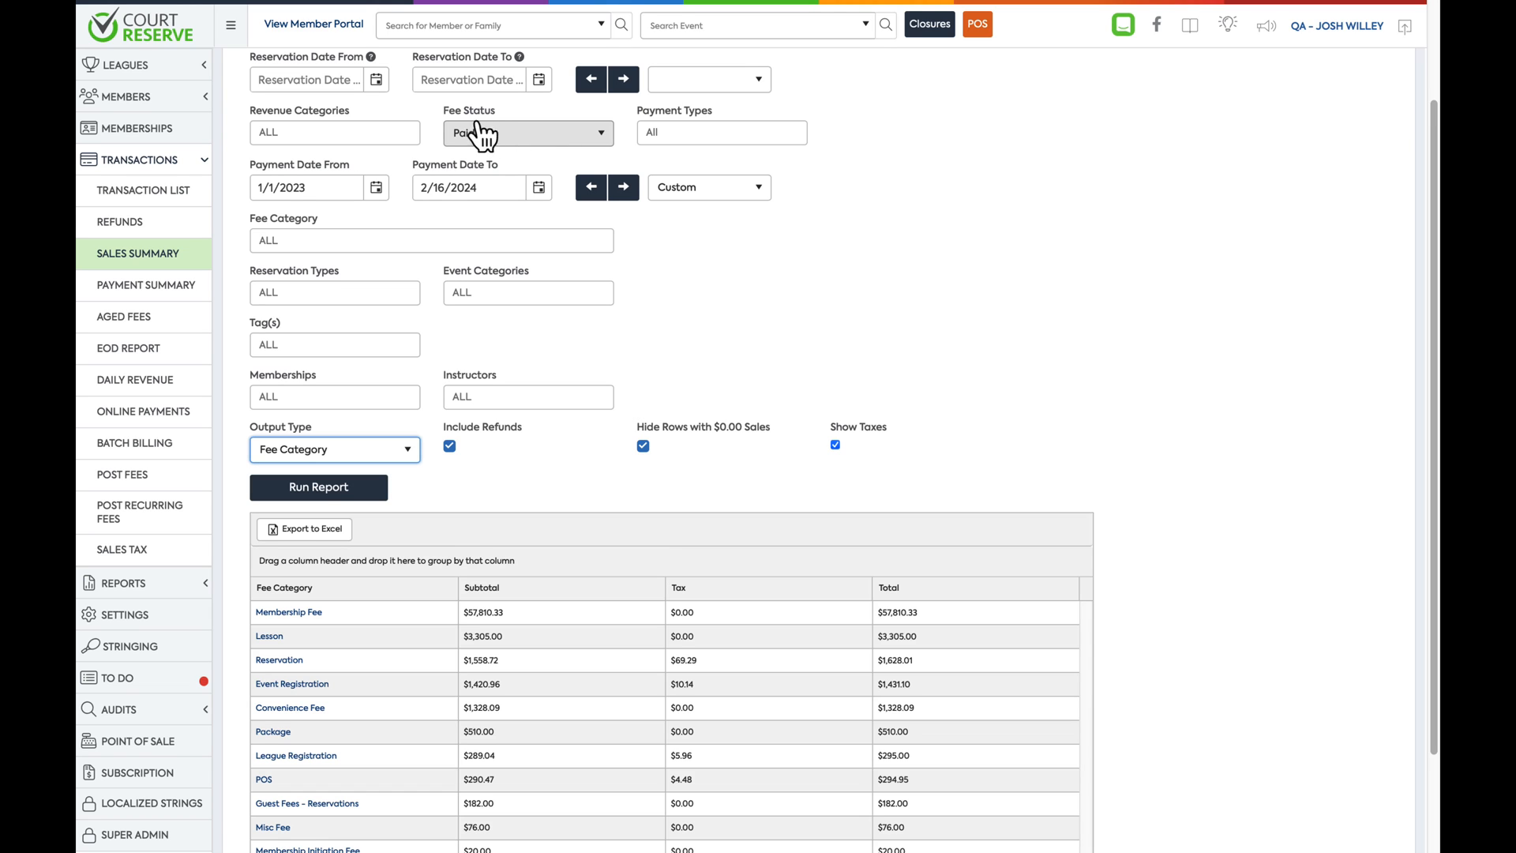
- Try the Refunds Only fee status, set it back to Paid and rerun the fee category report
click(567, 139)
click(542, 240)
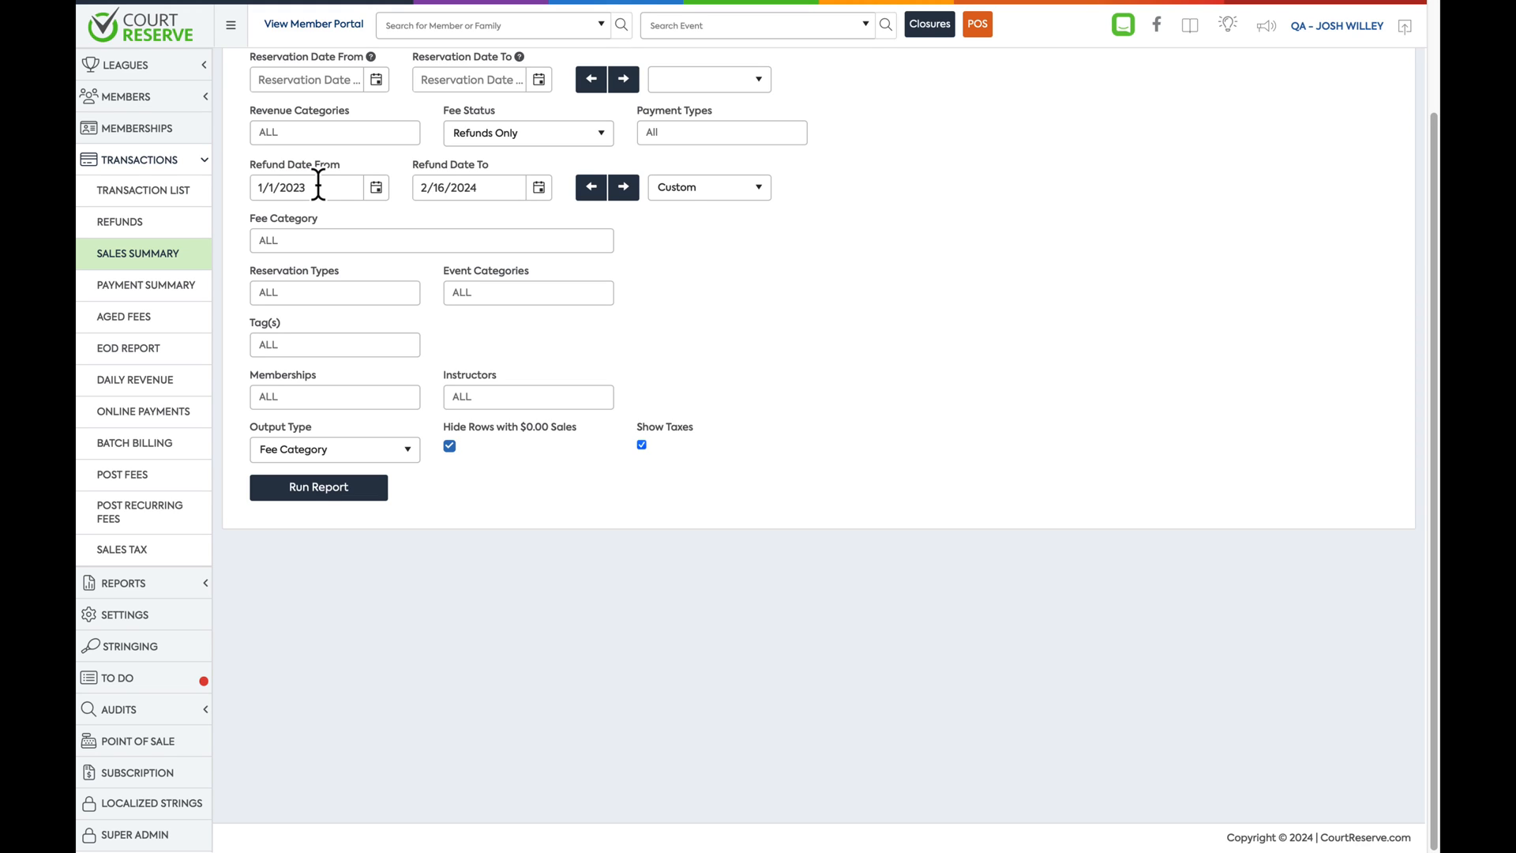
click(499, 138)
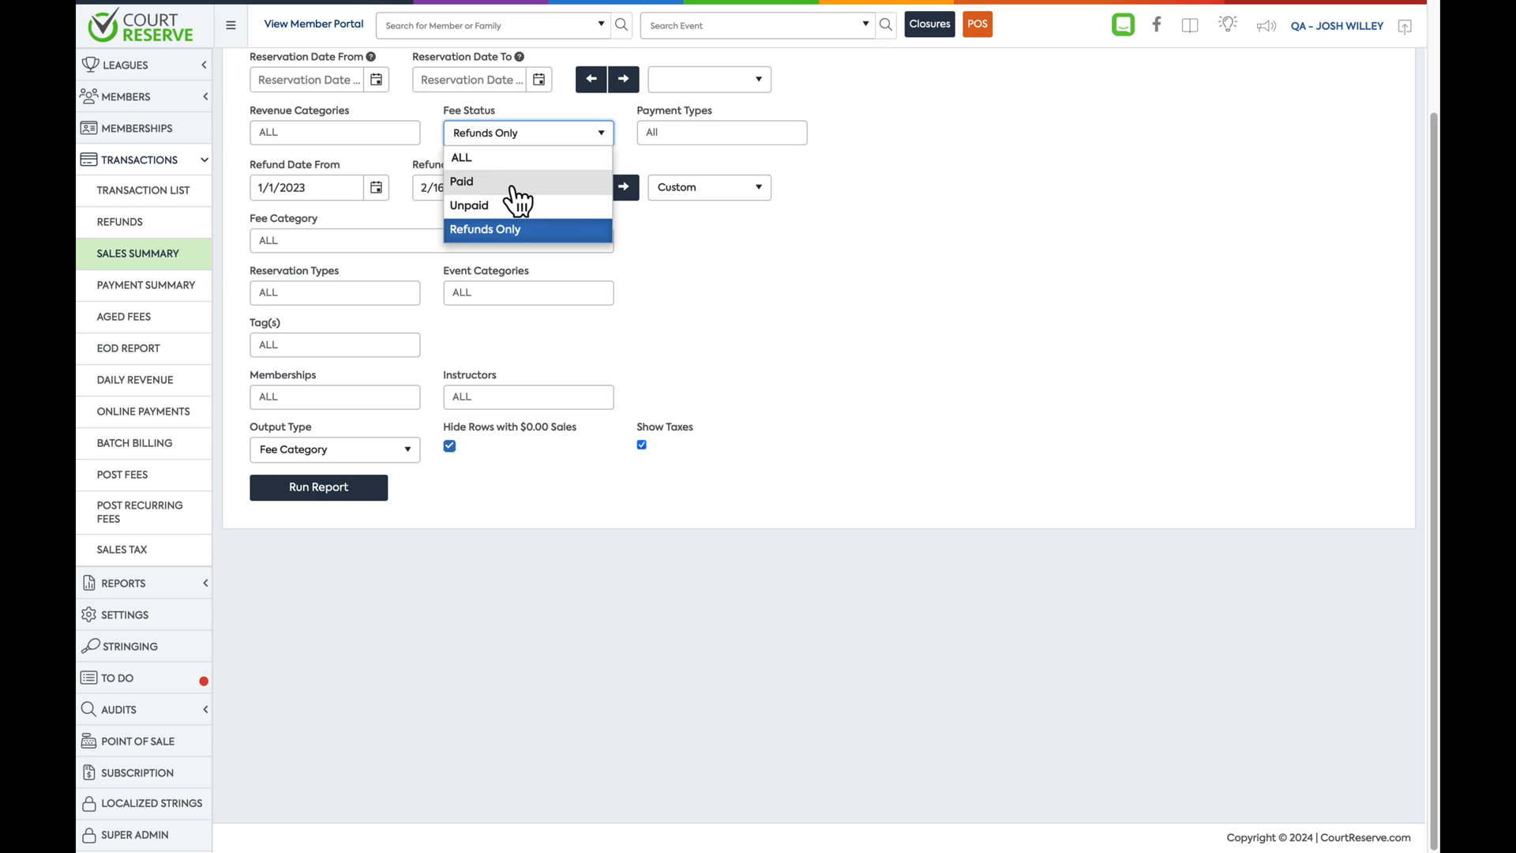
click(513, 186)
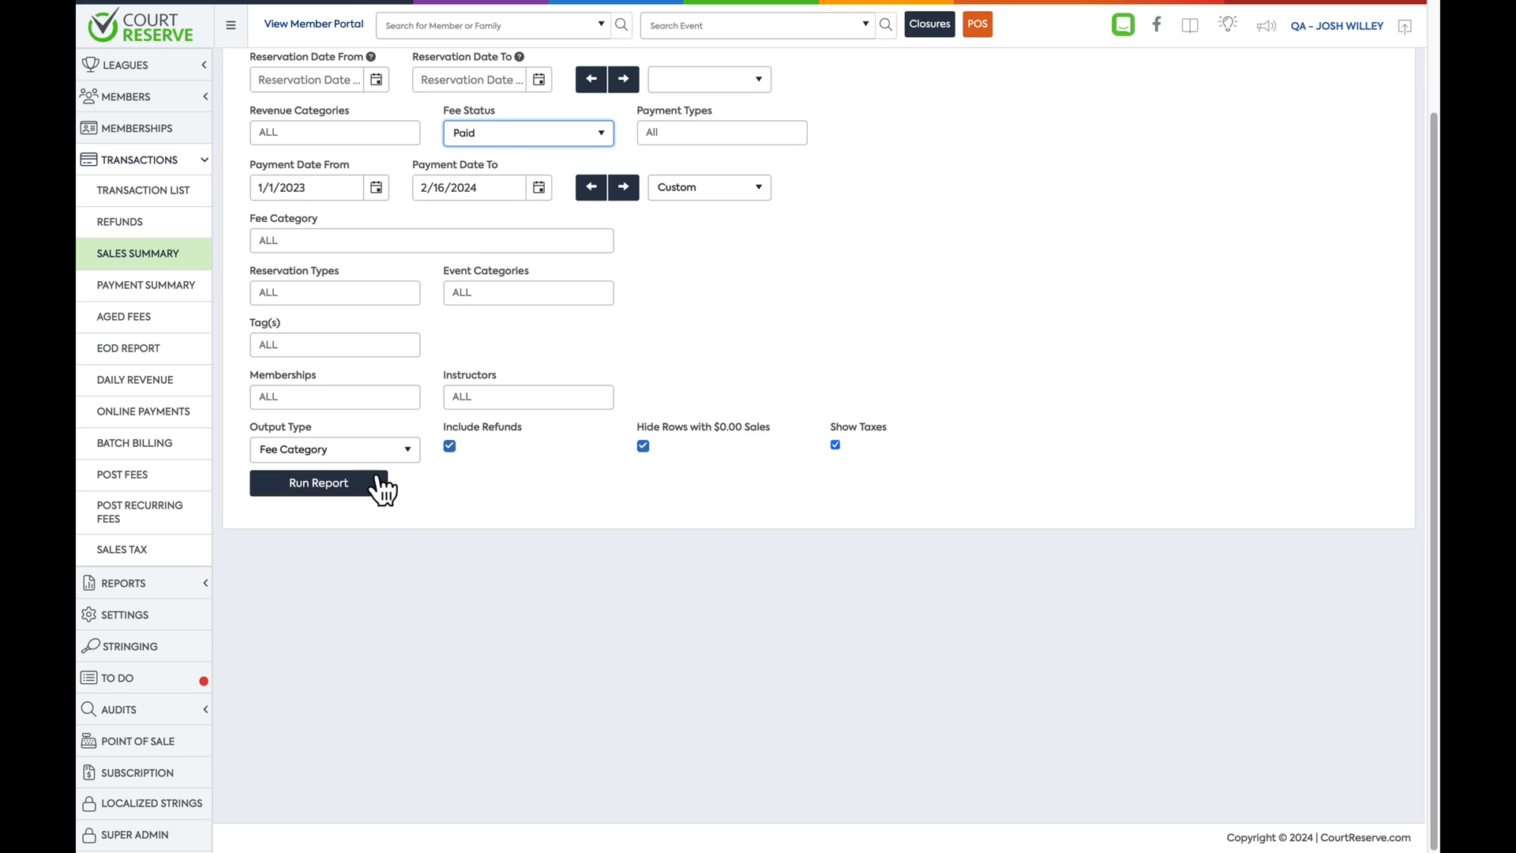
click(372, 482)
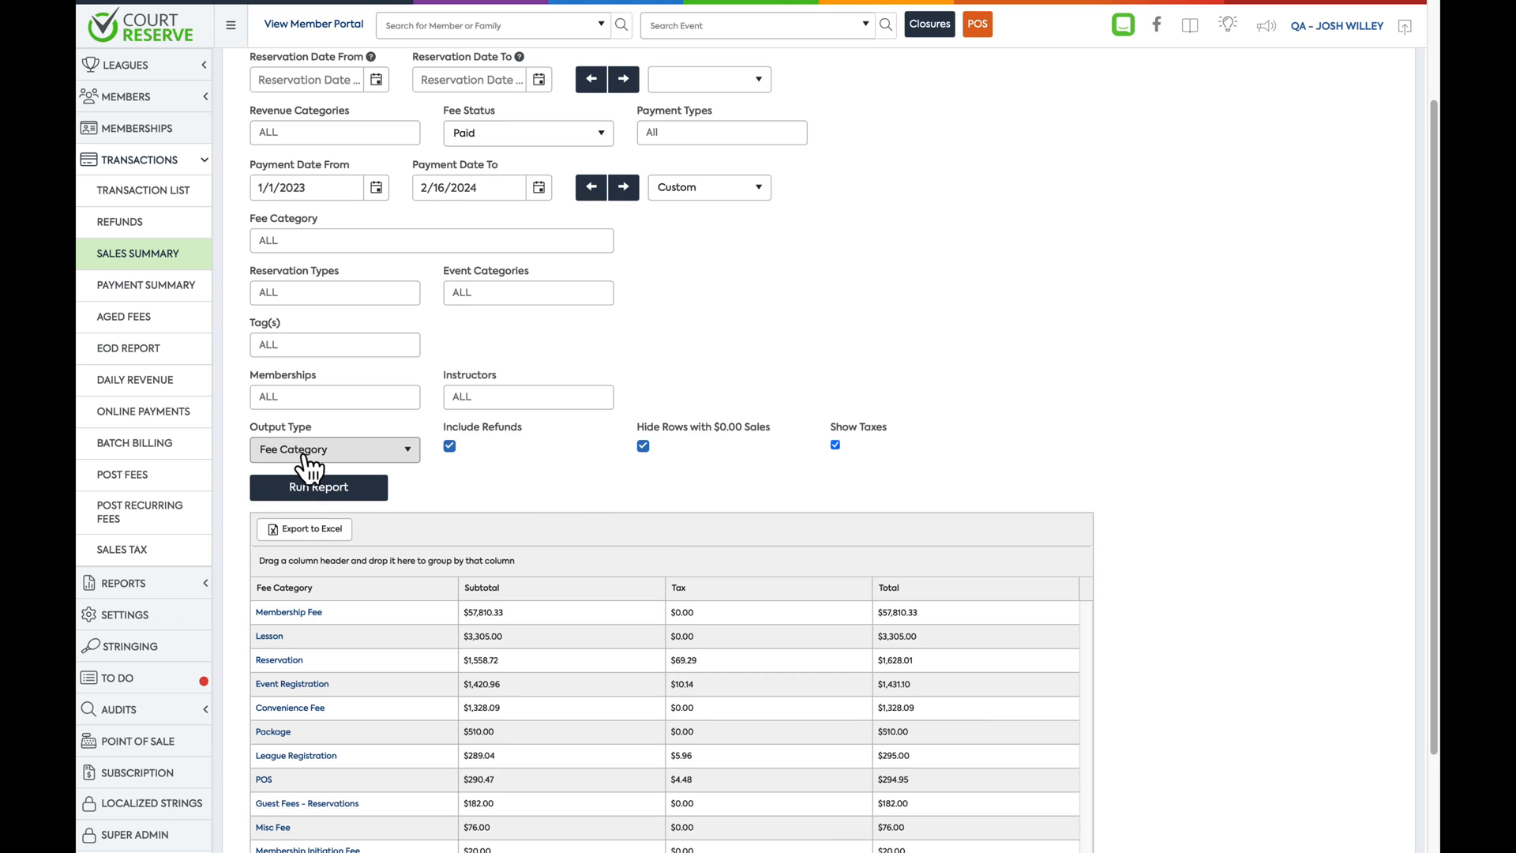
- Compare the fee category results with the fee categories available for filtering, without choosing any
scroll(549, 474, down, 3)
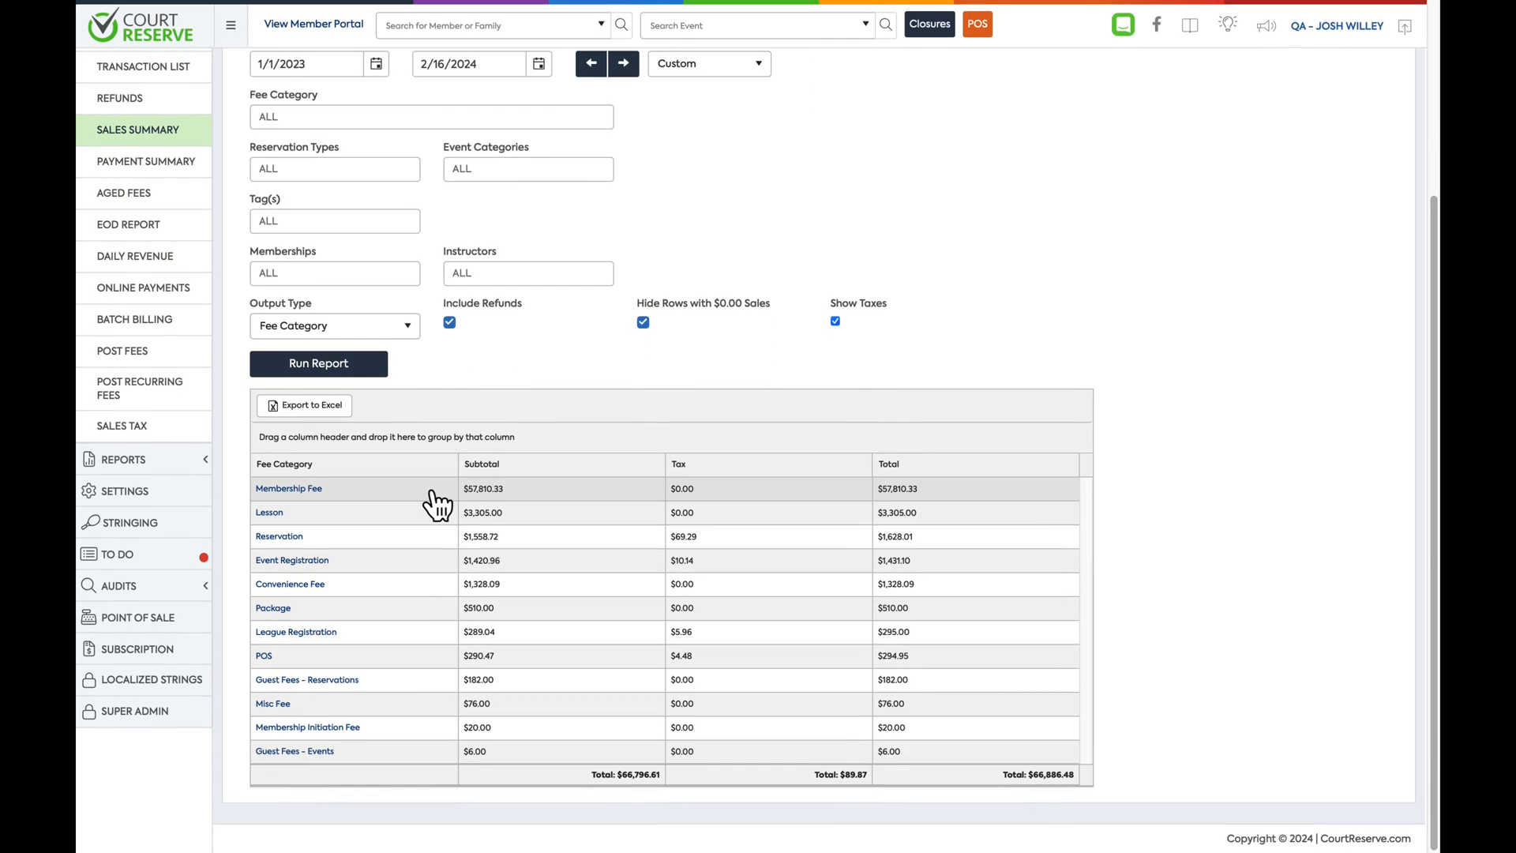
click(485, 121)
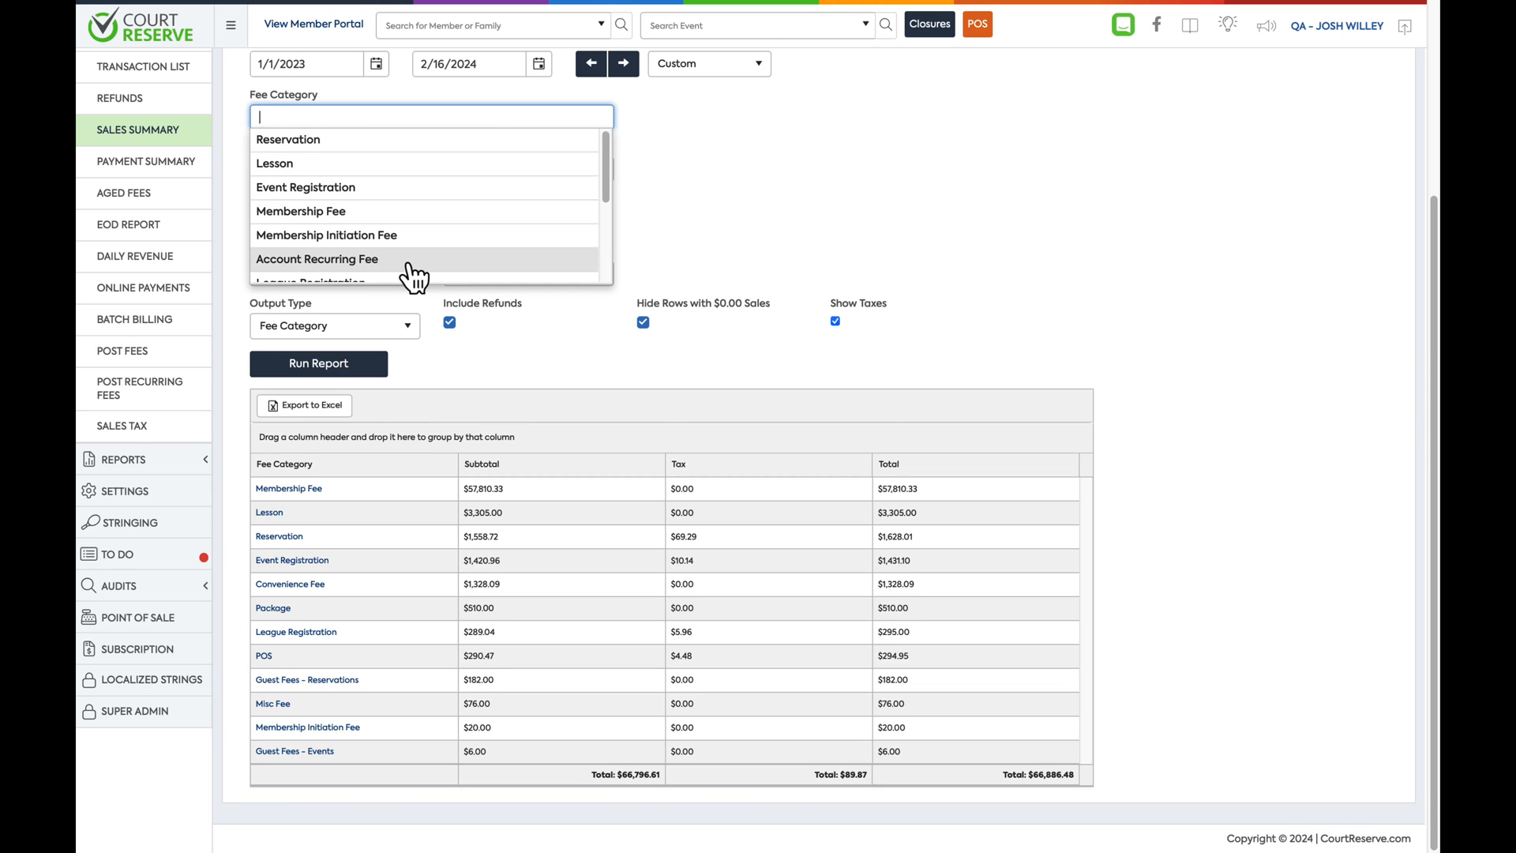
scroll(406, 271, down, 3)
click(685, 203)
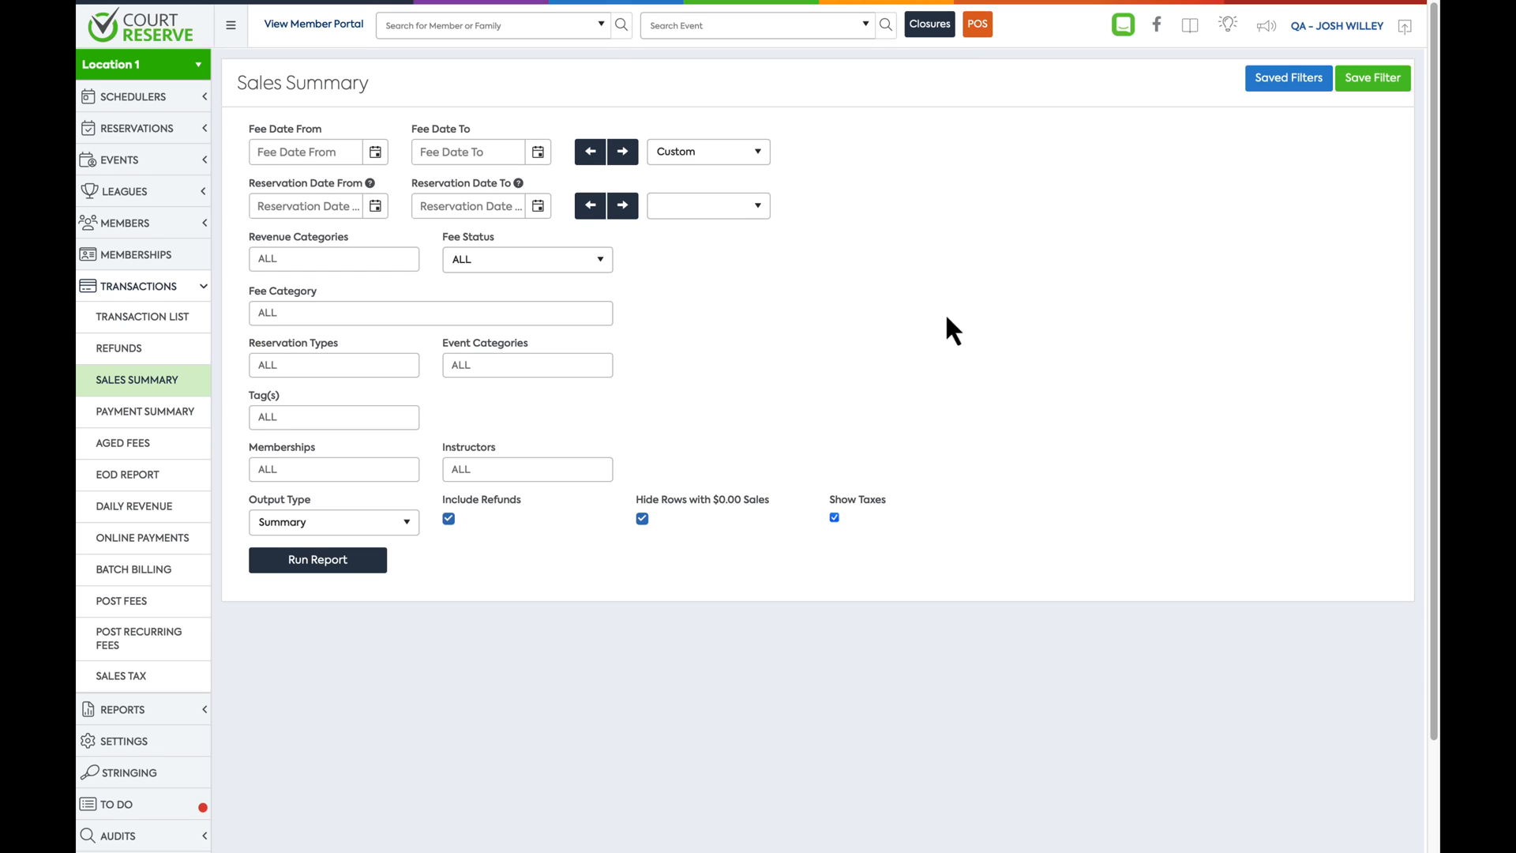
- Set the fee status to Paid and the payment date range from 1/1/2024 to 2/16/2024
click(600, 267)
click(565, 310)
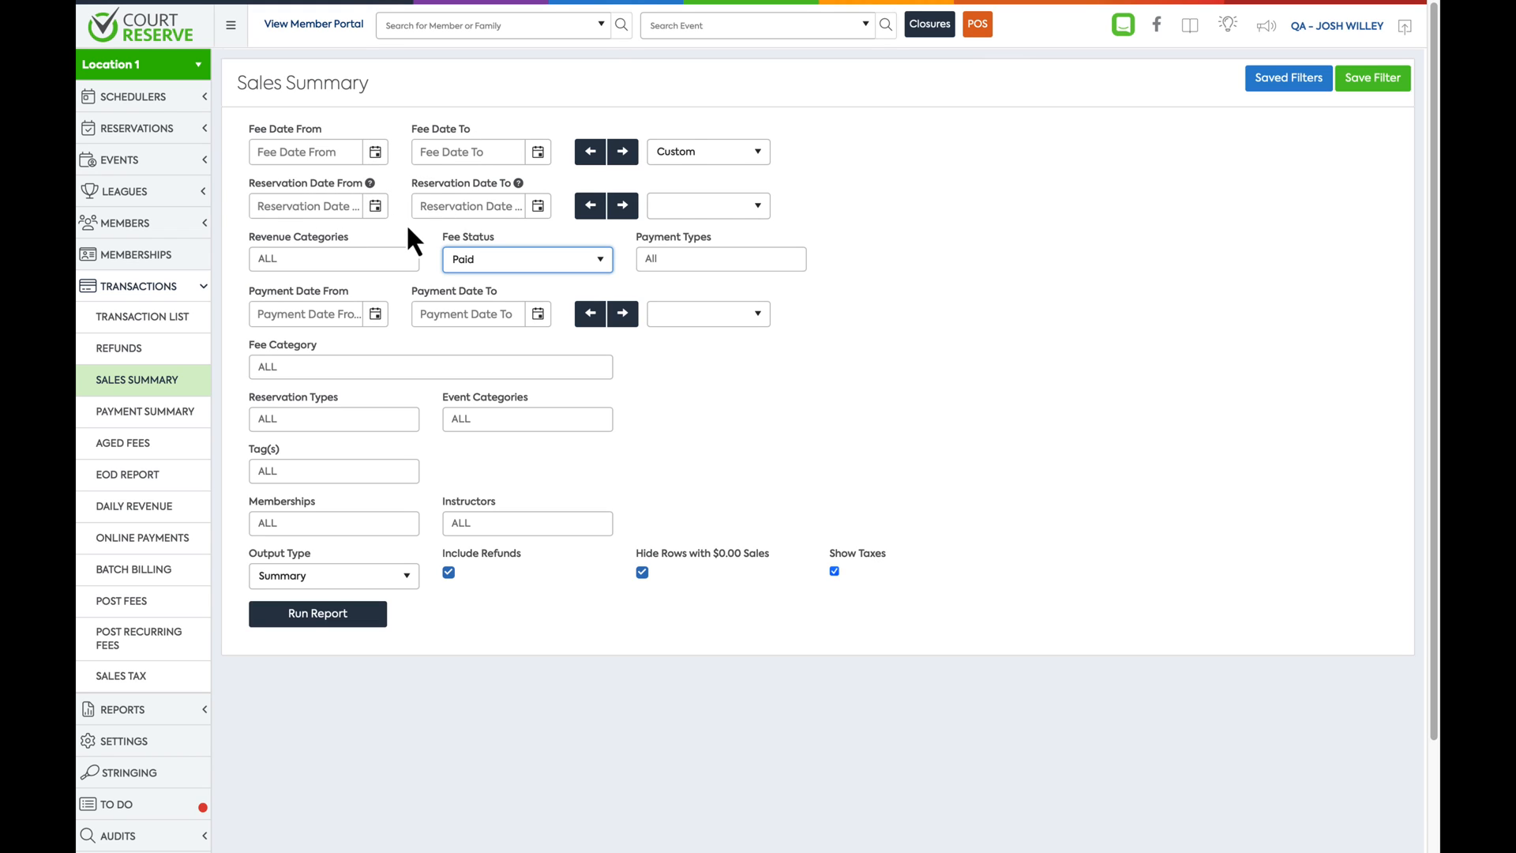
click(402, 293)
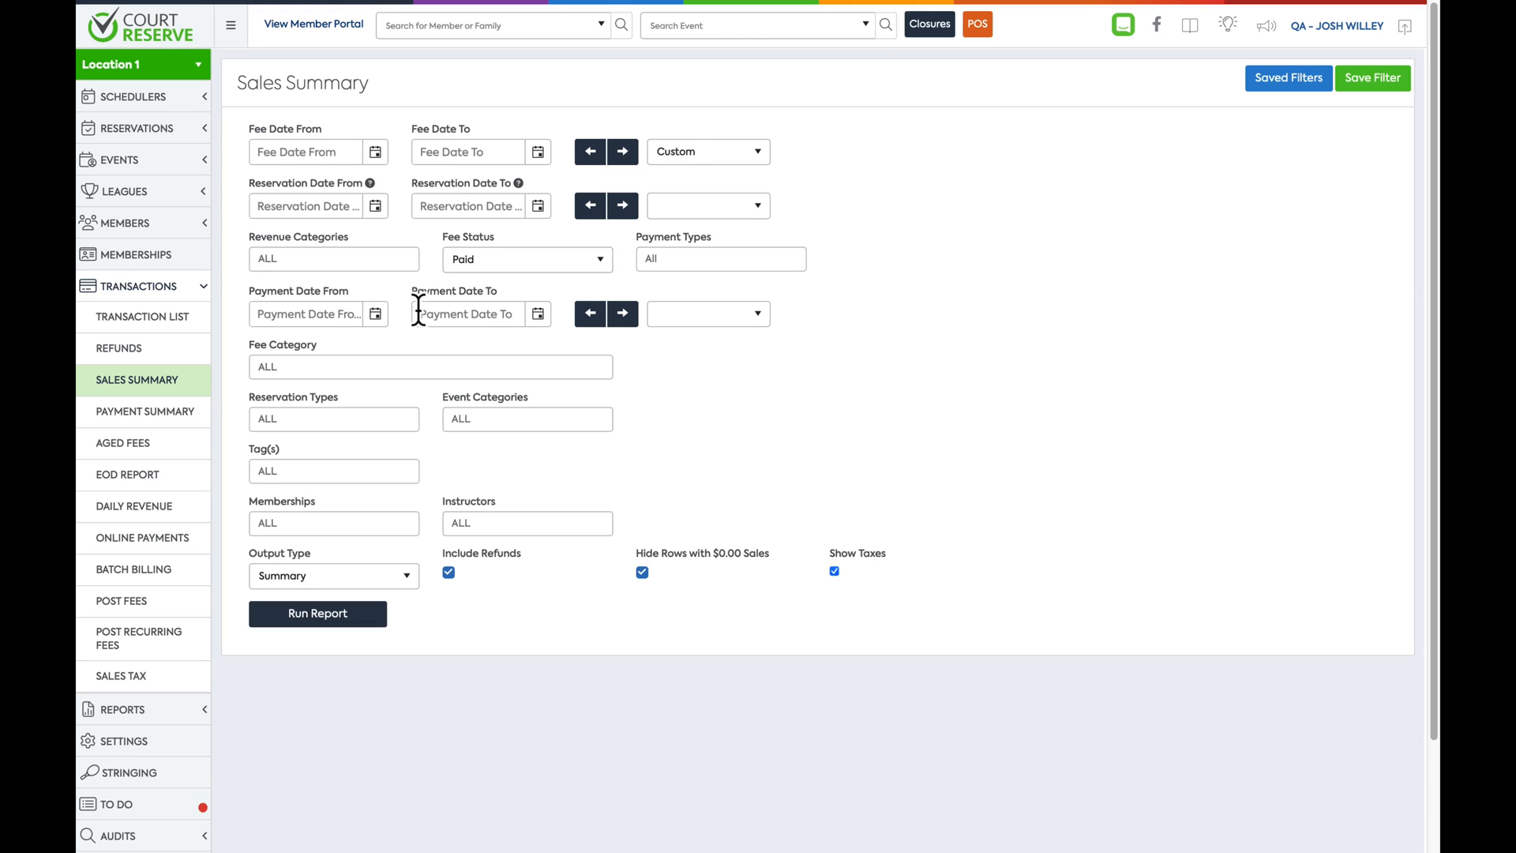
click(375, 315)
click(266, 345)
click(304, 398)
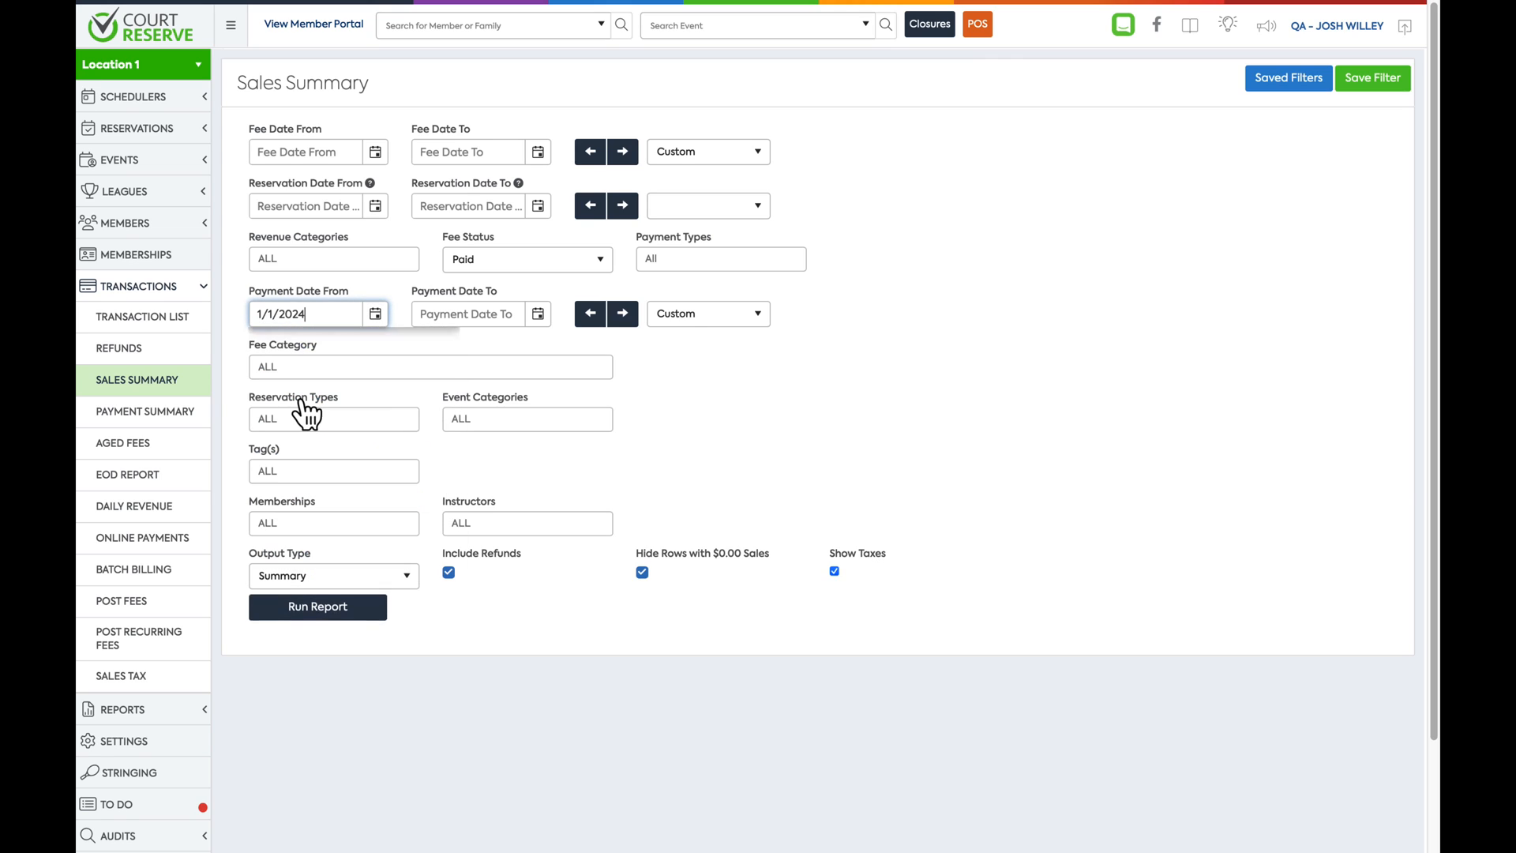
click(538, 314)
click(568, 450)
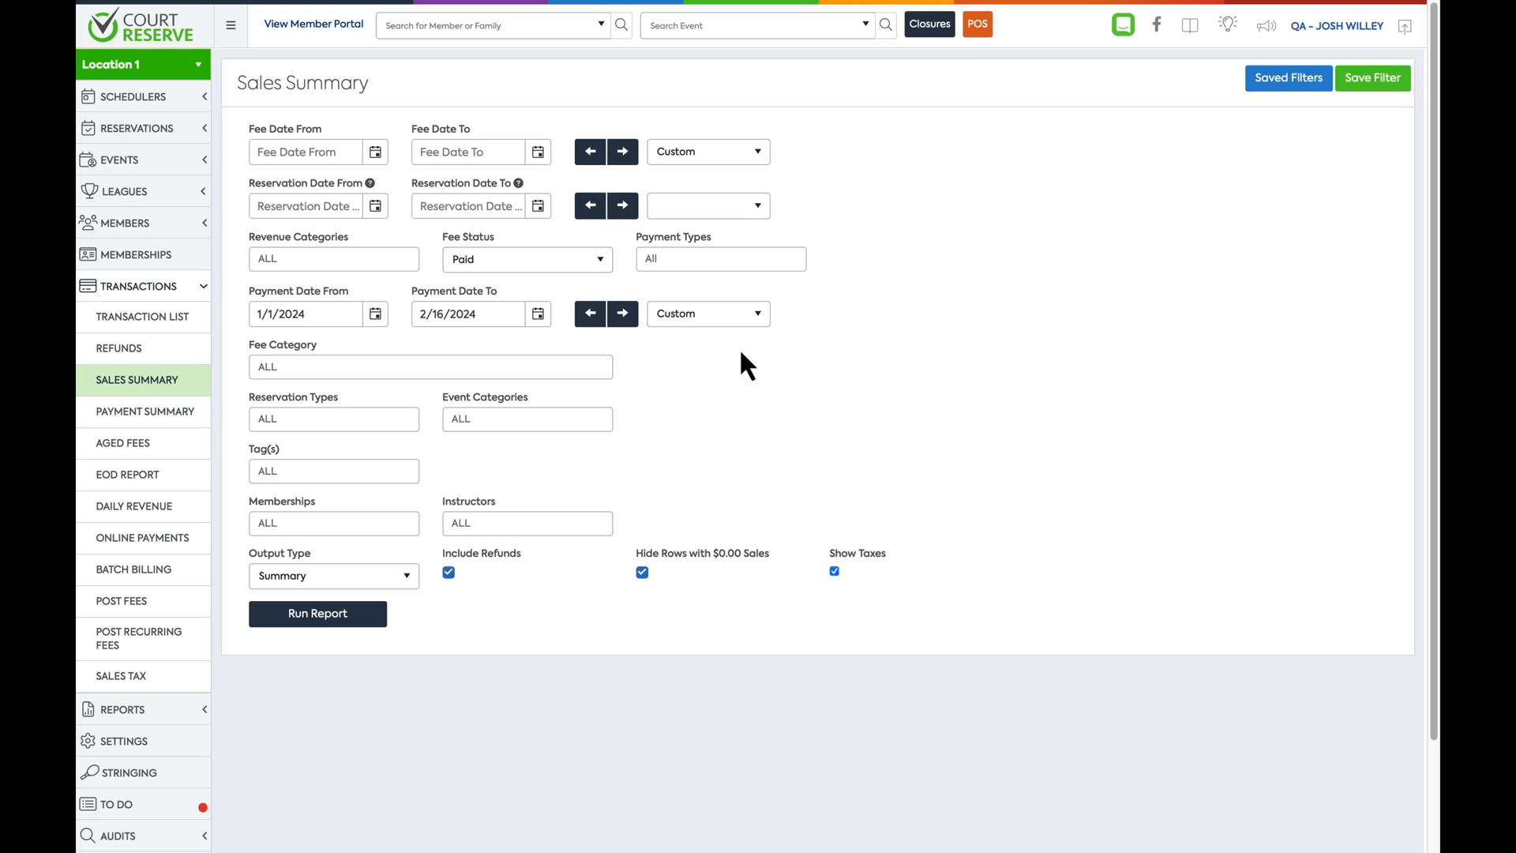
- Limit the payment types to Credit Card and eCheck, and run the summary report to review its totals
click(739, 278)
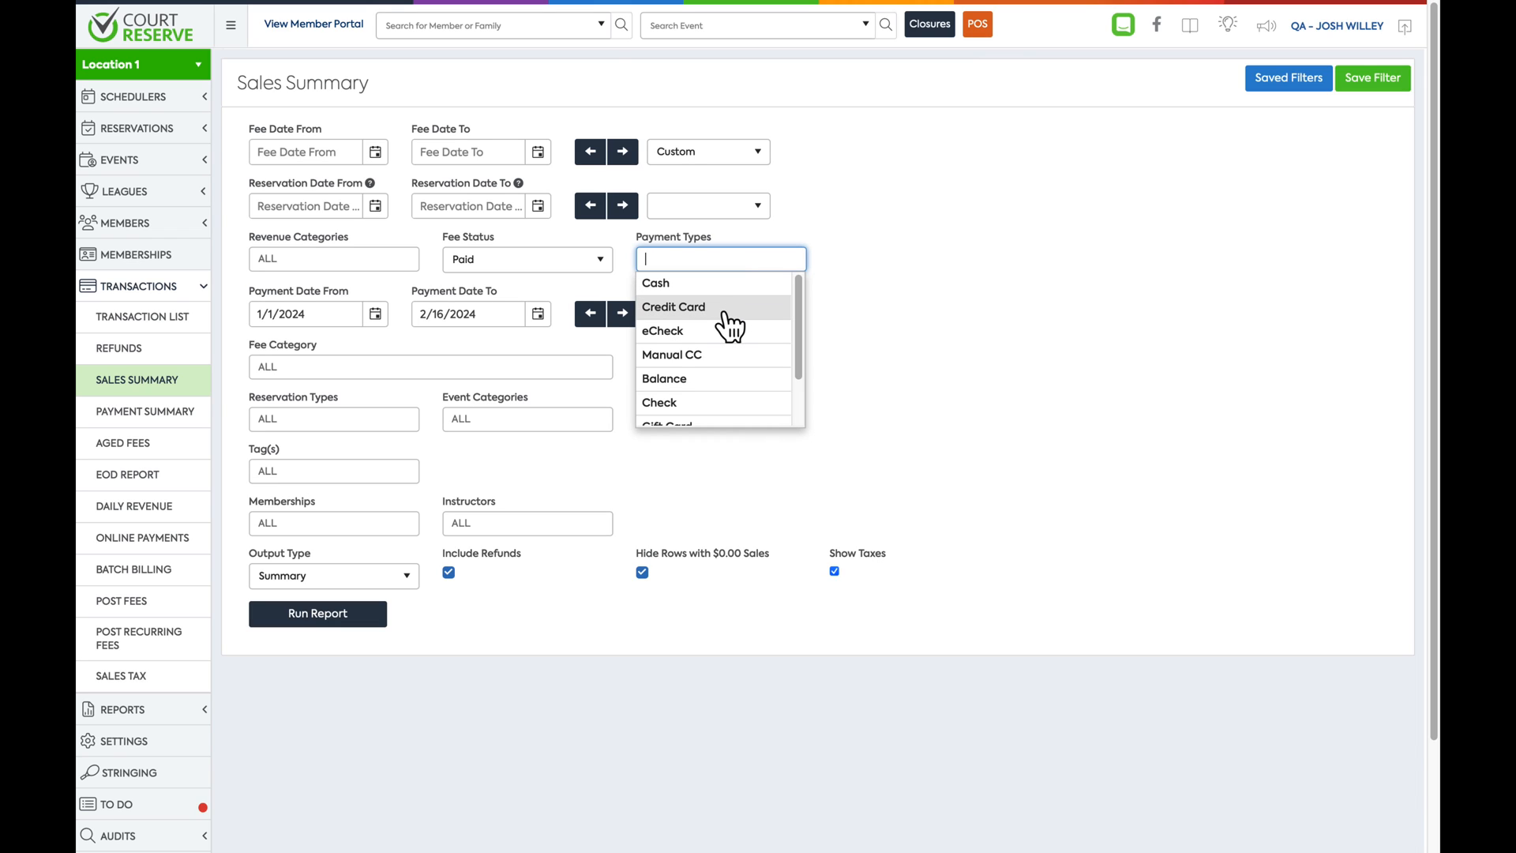
click(724, 309)
click(718, 333)
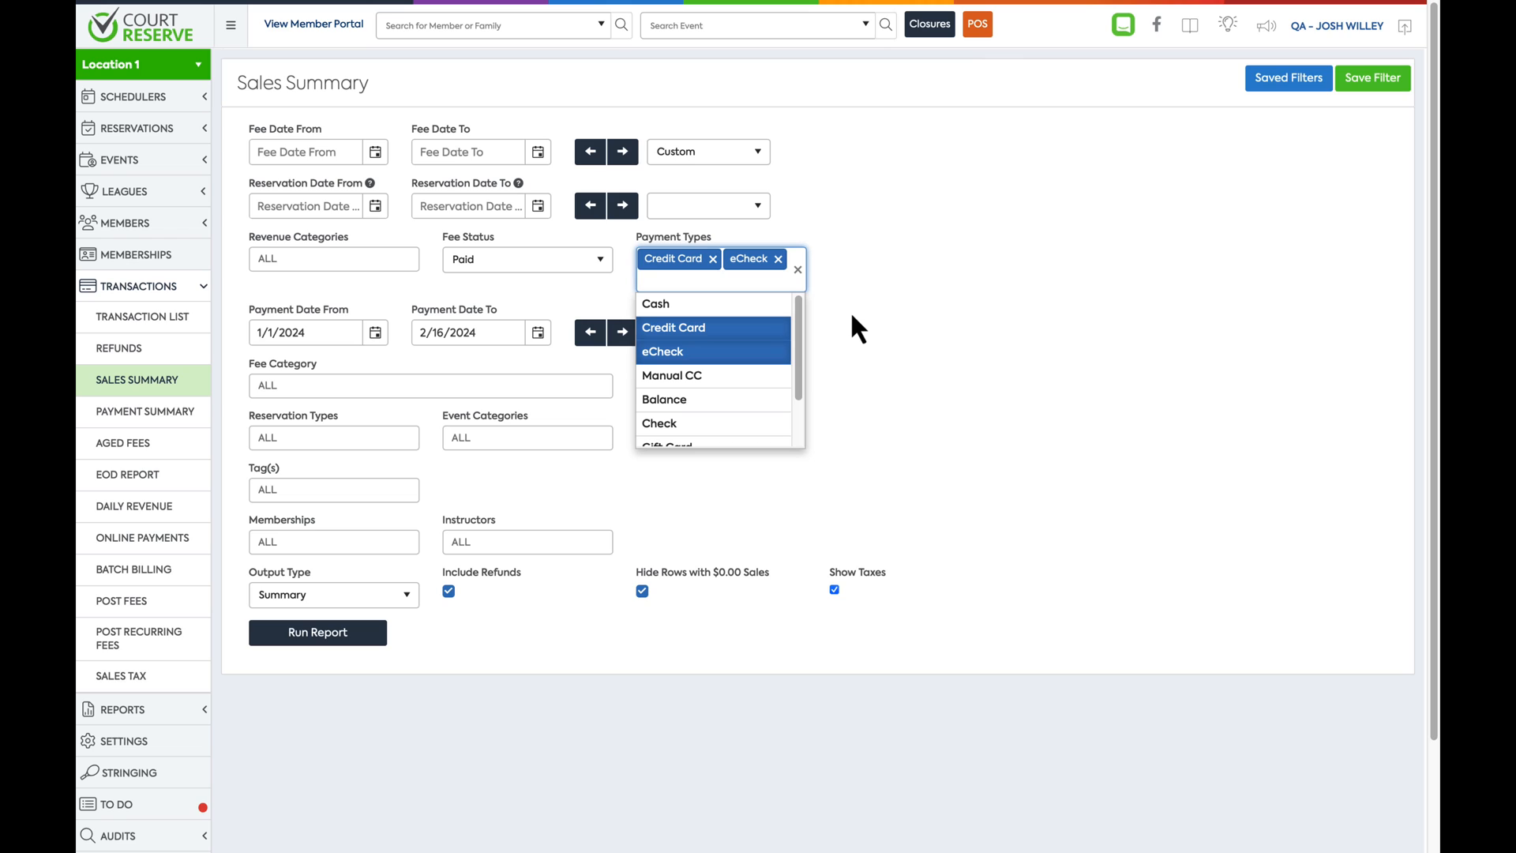
scroll(751, 410, down, 2)
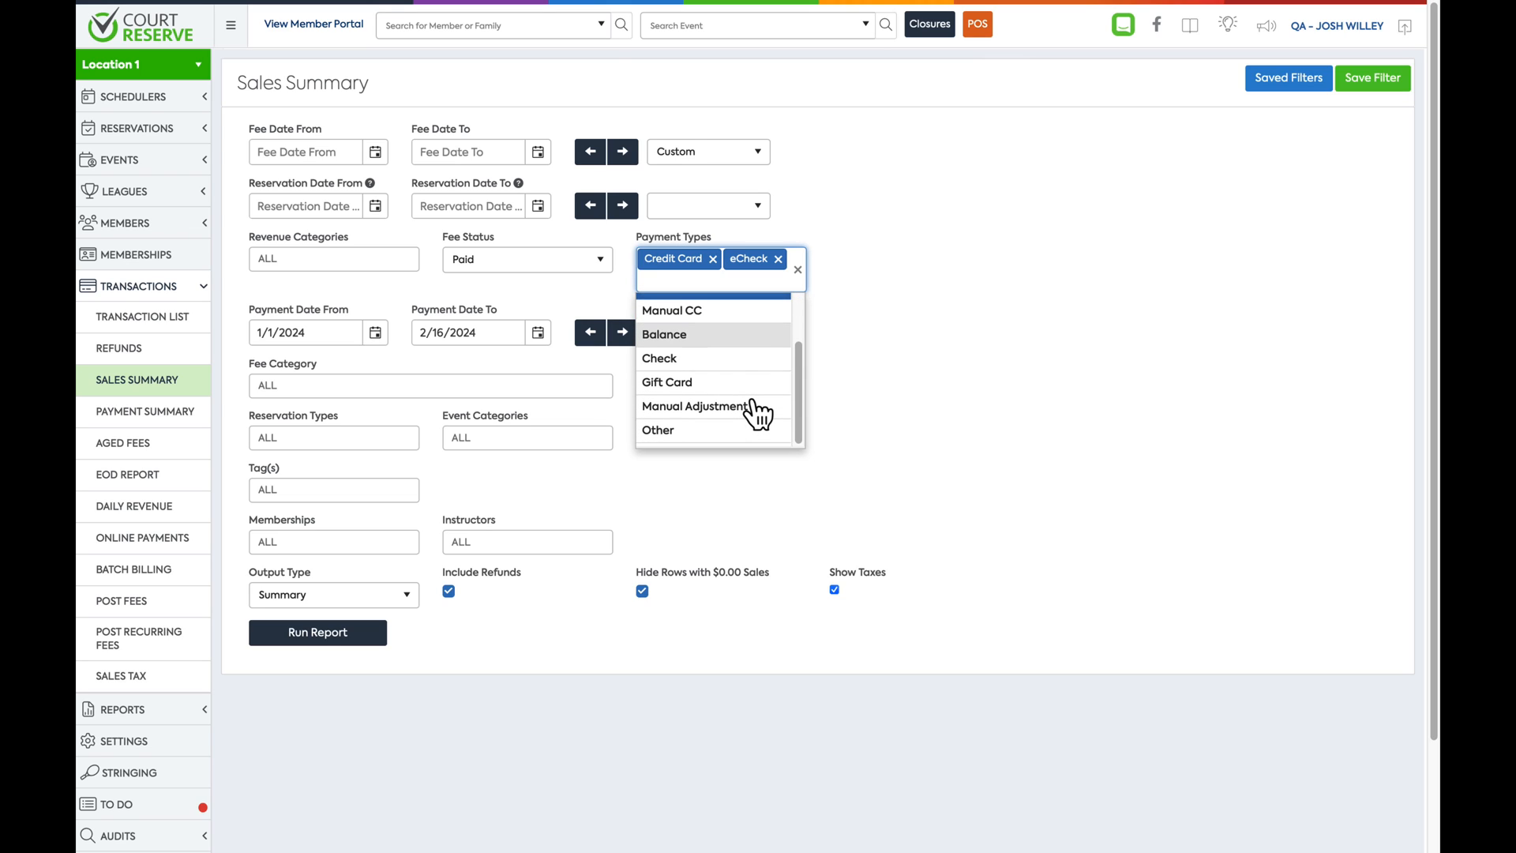
click(875, 353)
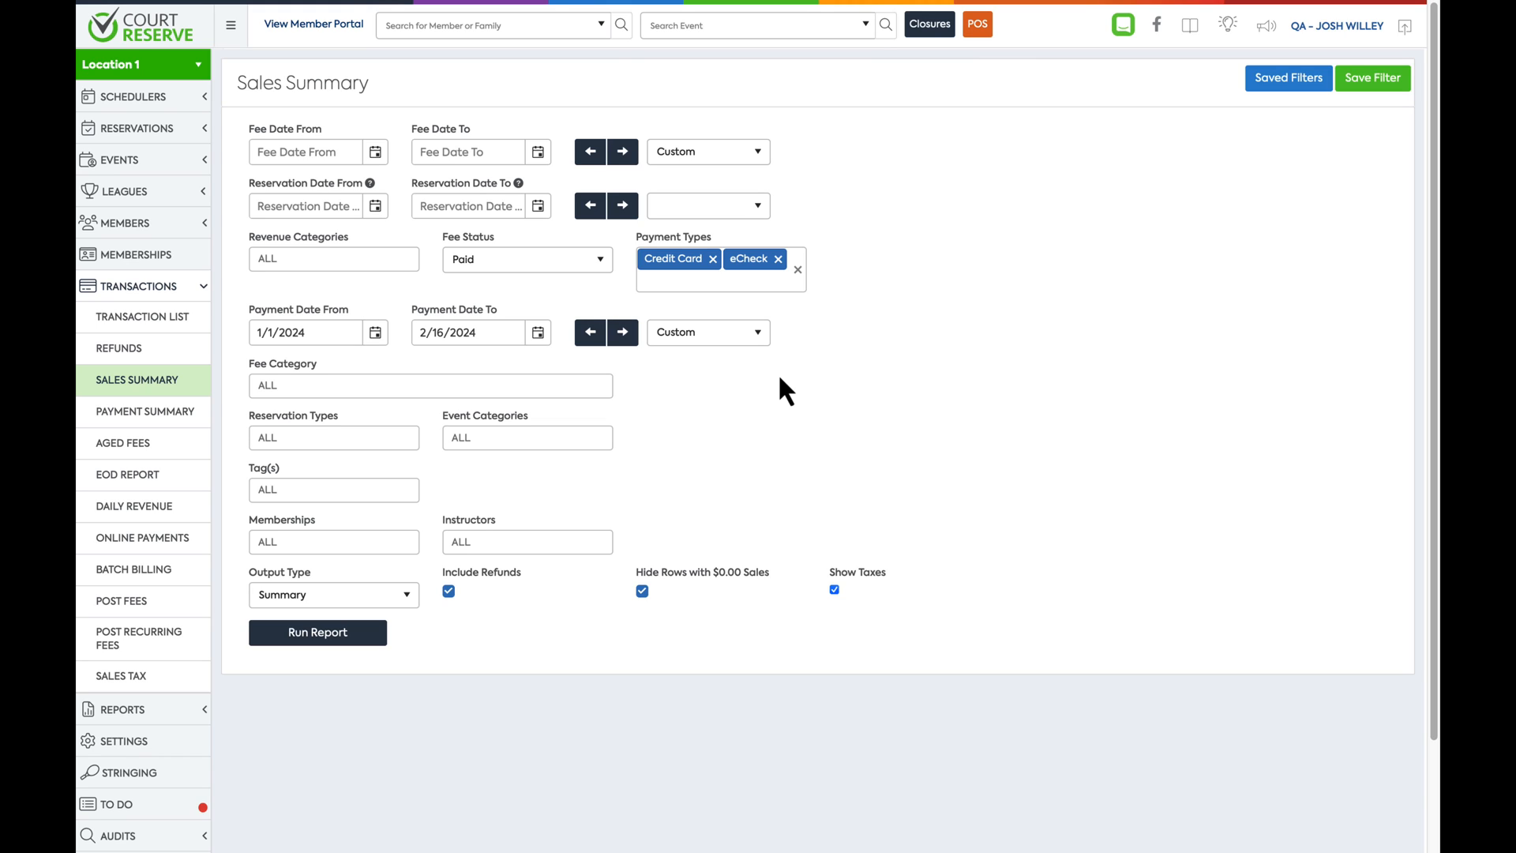
click(370, 638)
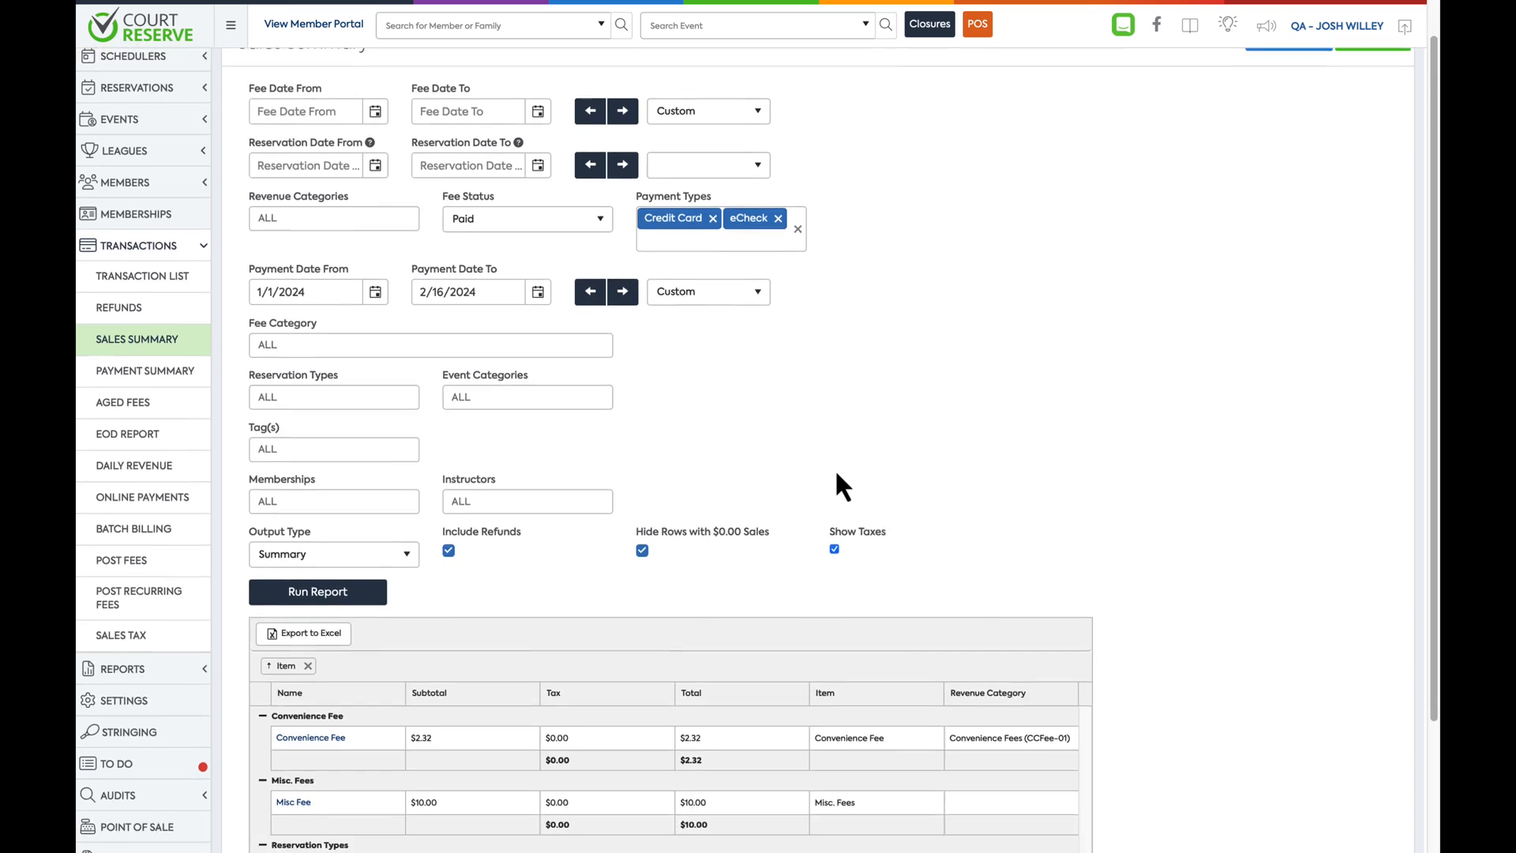
scroll(837, 476, down, 3)
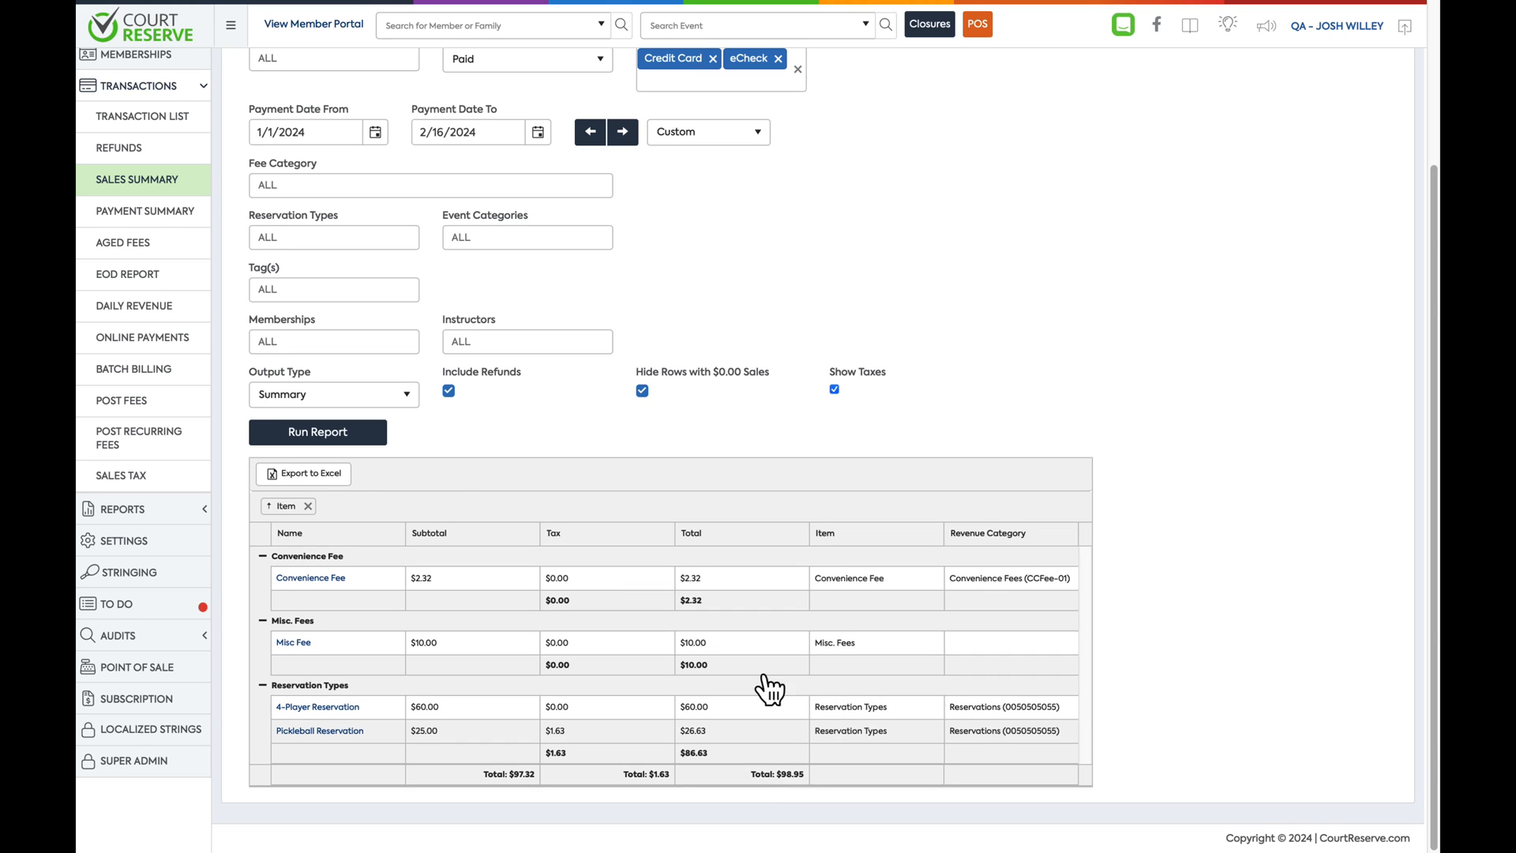
scroll(762, 687, up, 3)
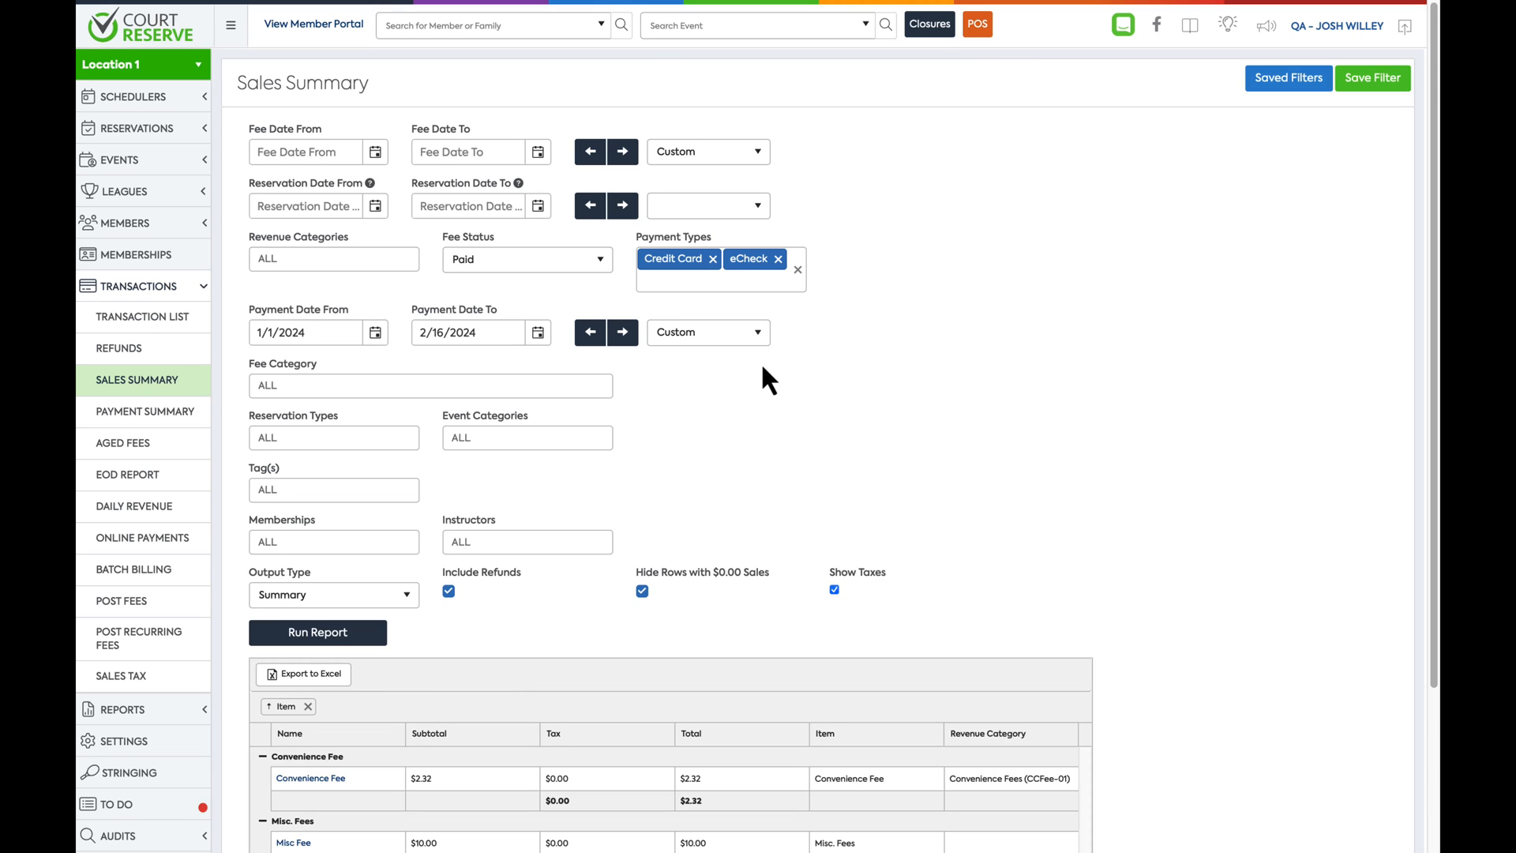
- Add Cash, Manual CC, Check, Gift Card and Other to the payment types filter, and open the output type choices
click(714, 296)
scroll(717, 332, up, 3)
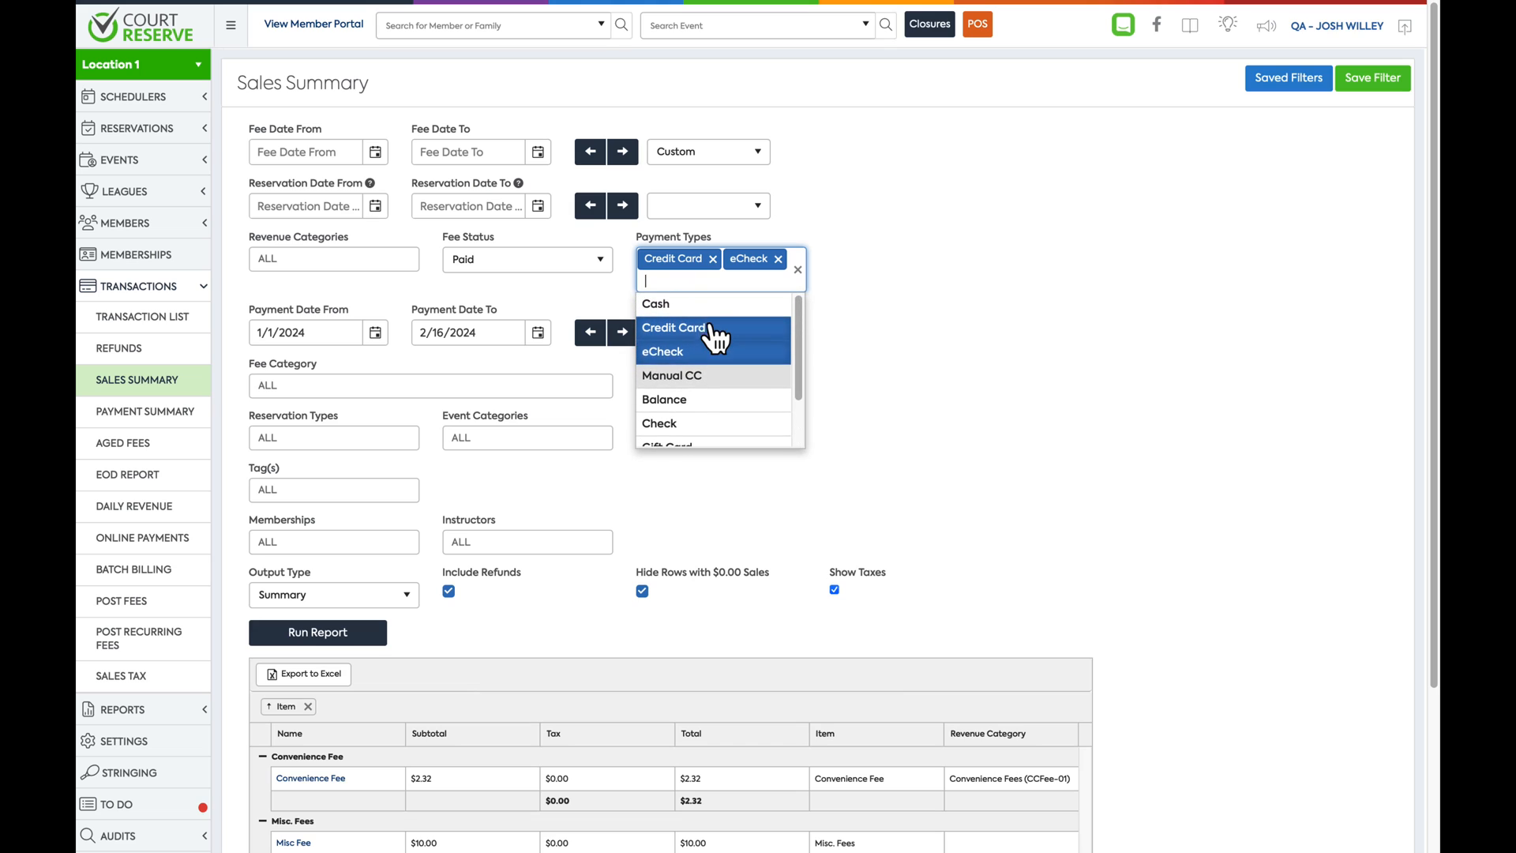
click(699, 310)
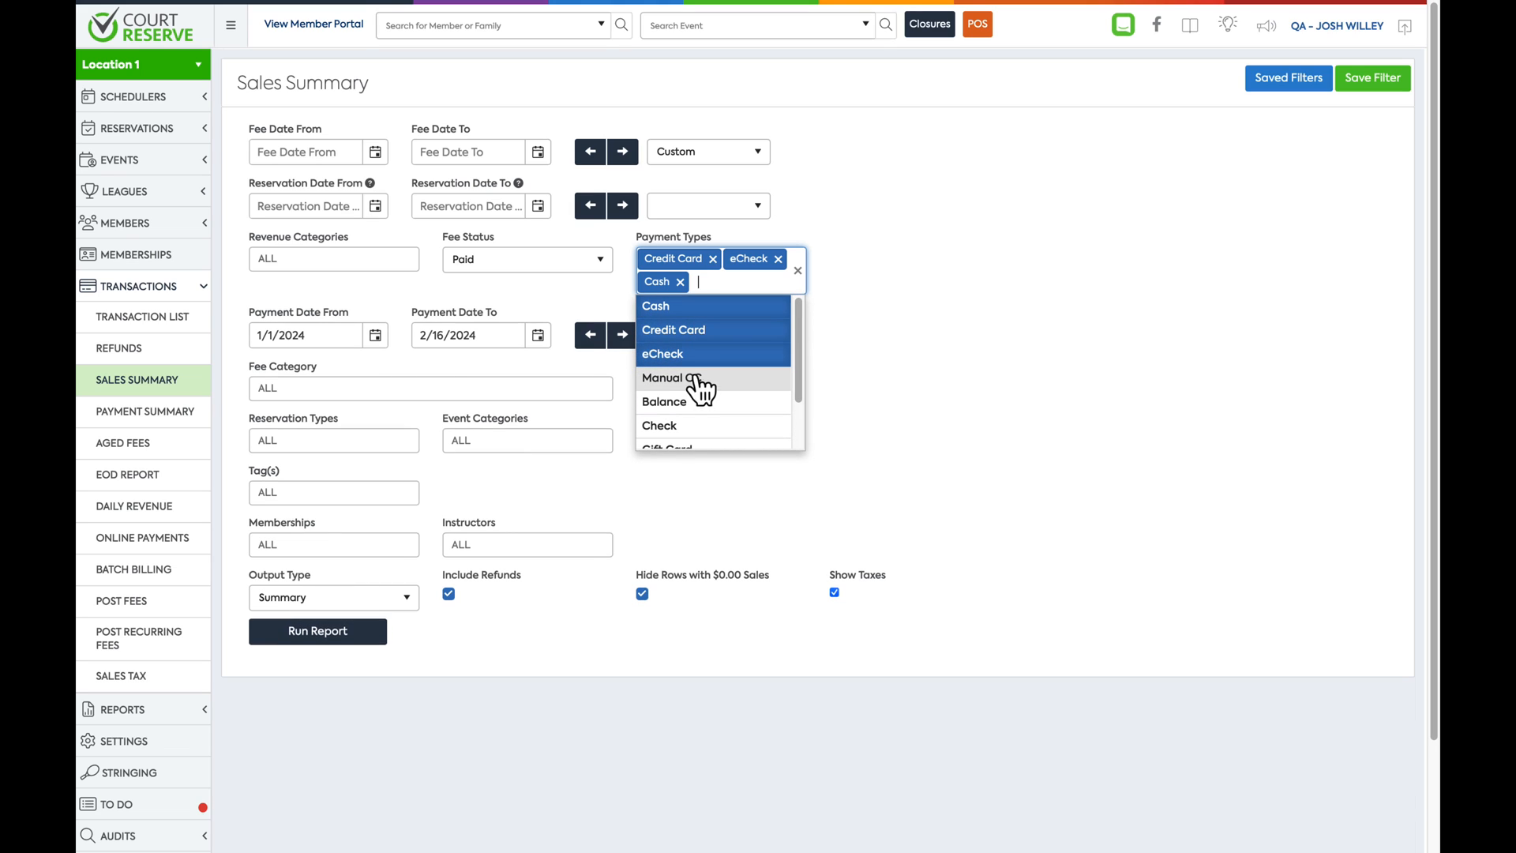
click(704, 380)
scroll(705, 383, down, 2)
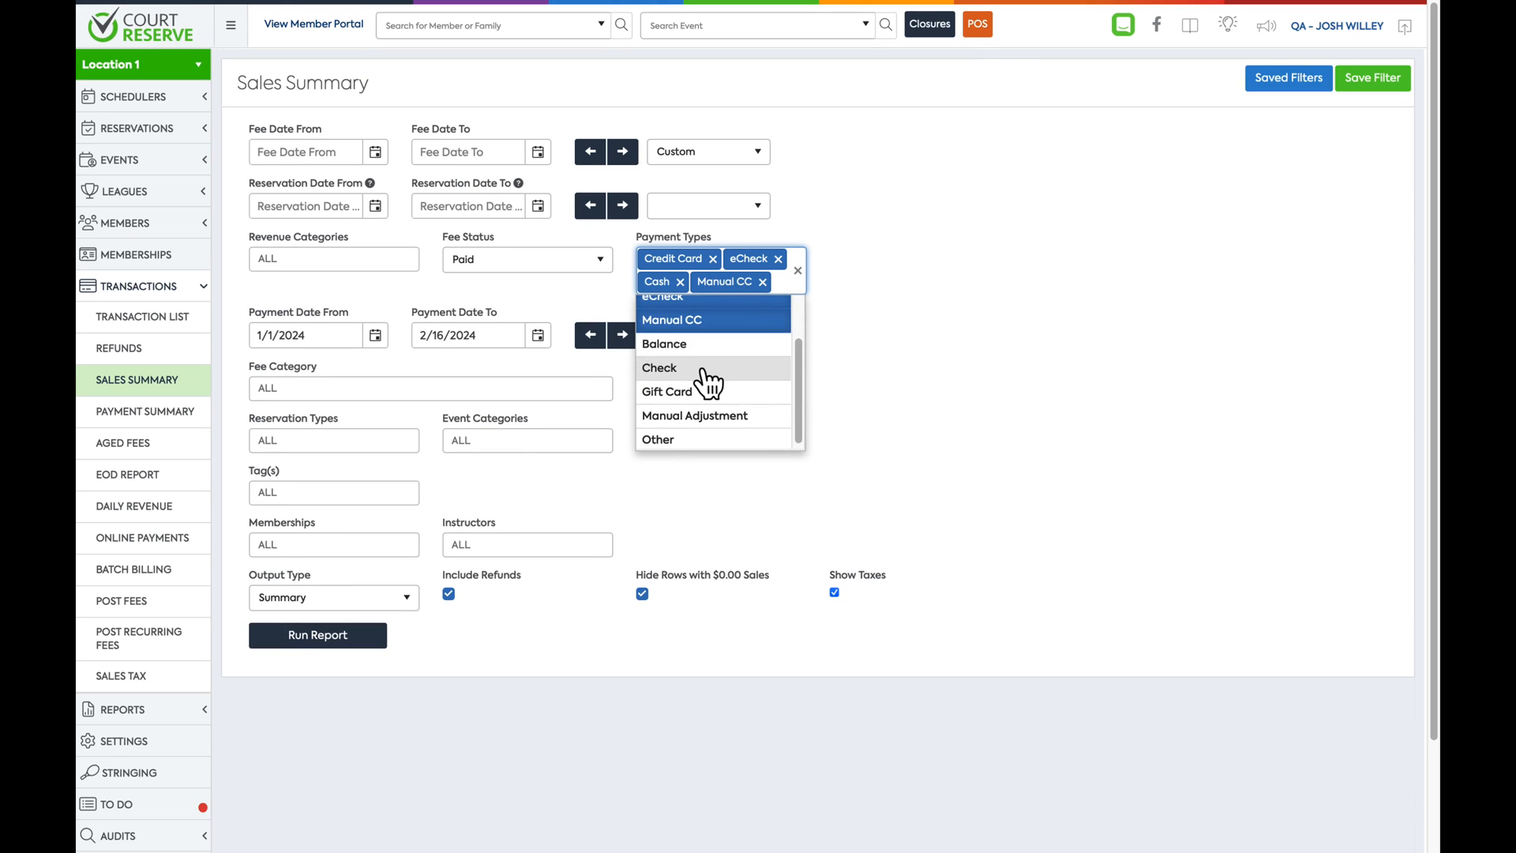
click(706, 369)
click(705, 414)
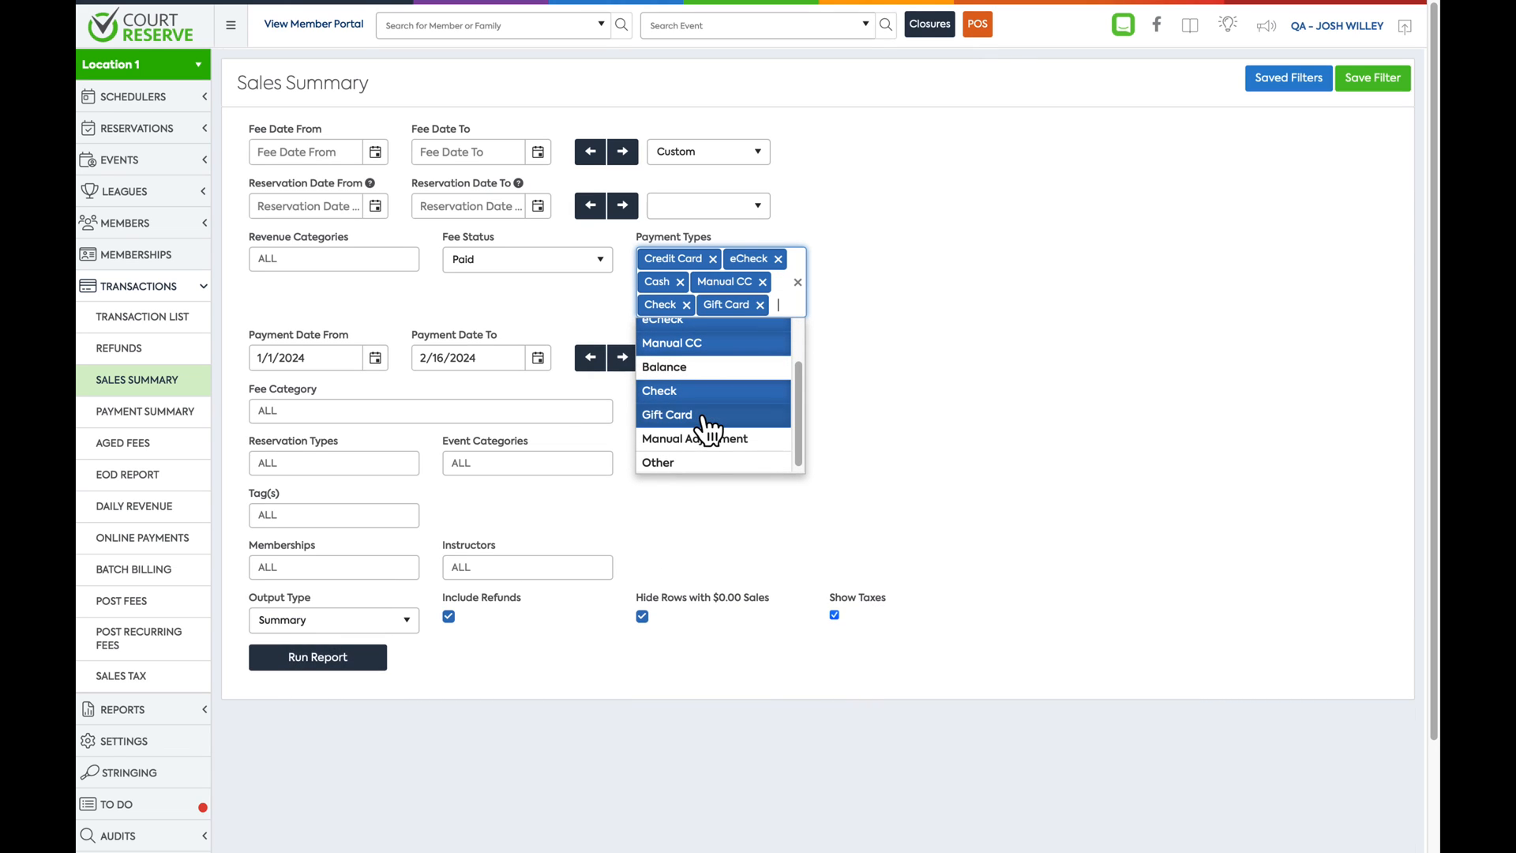
click(696, 465)
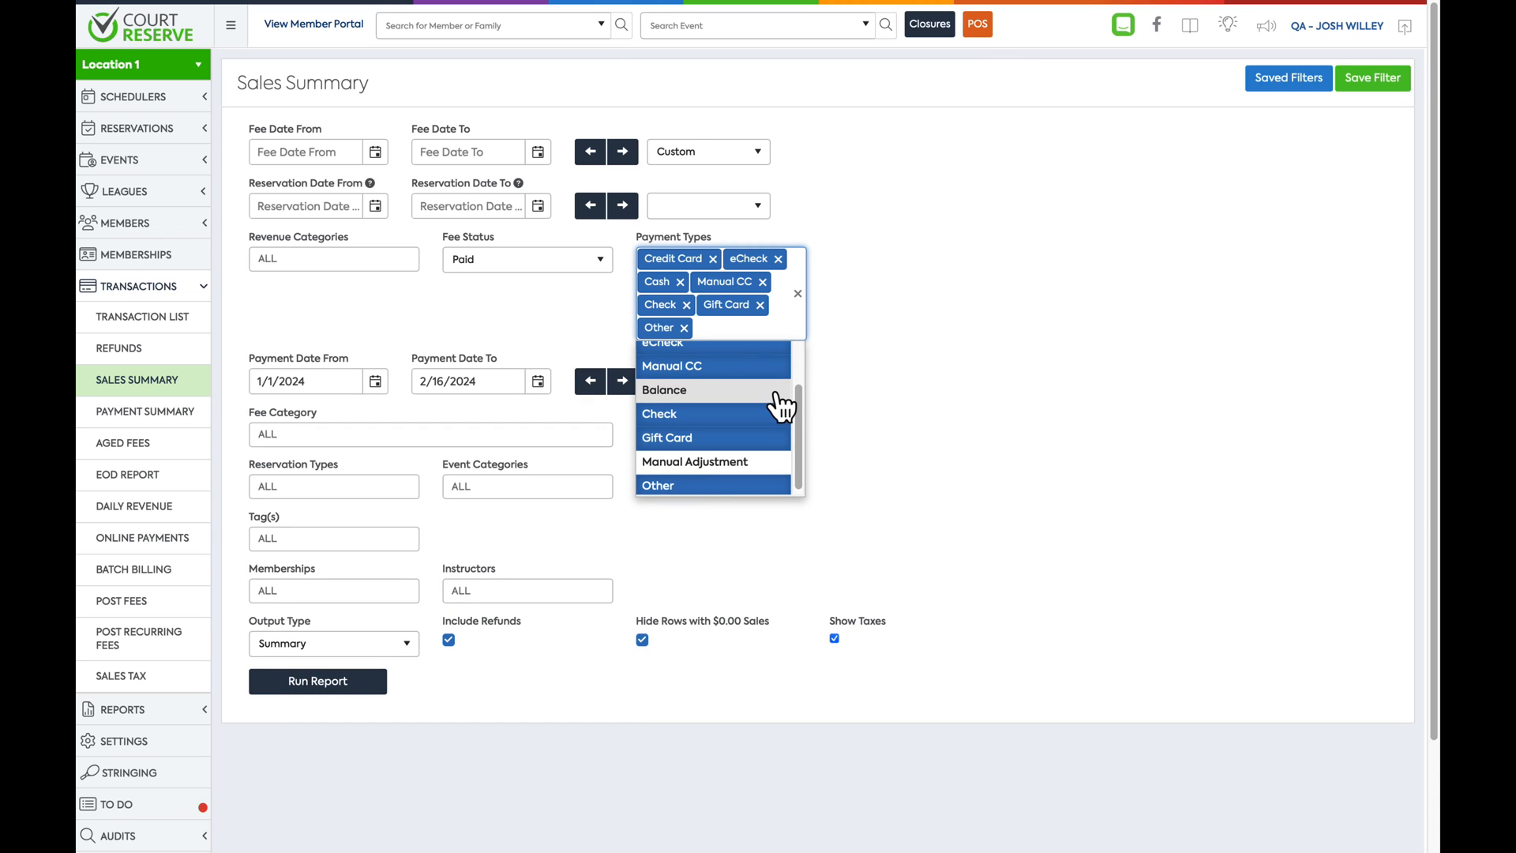
click(864, 429)
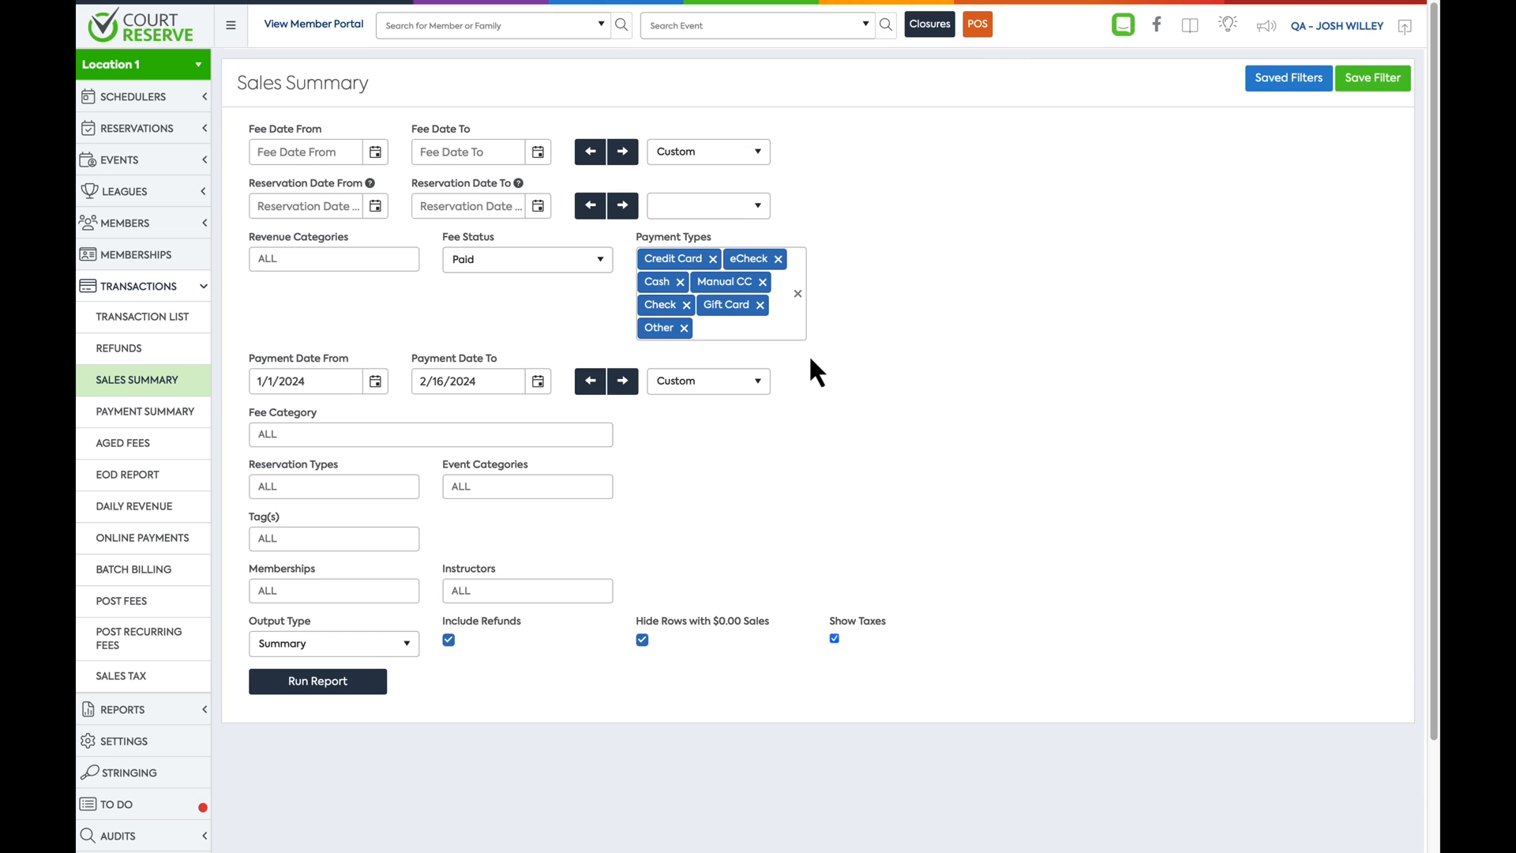
click(406, 645)
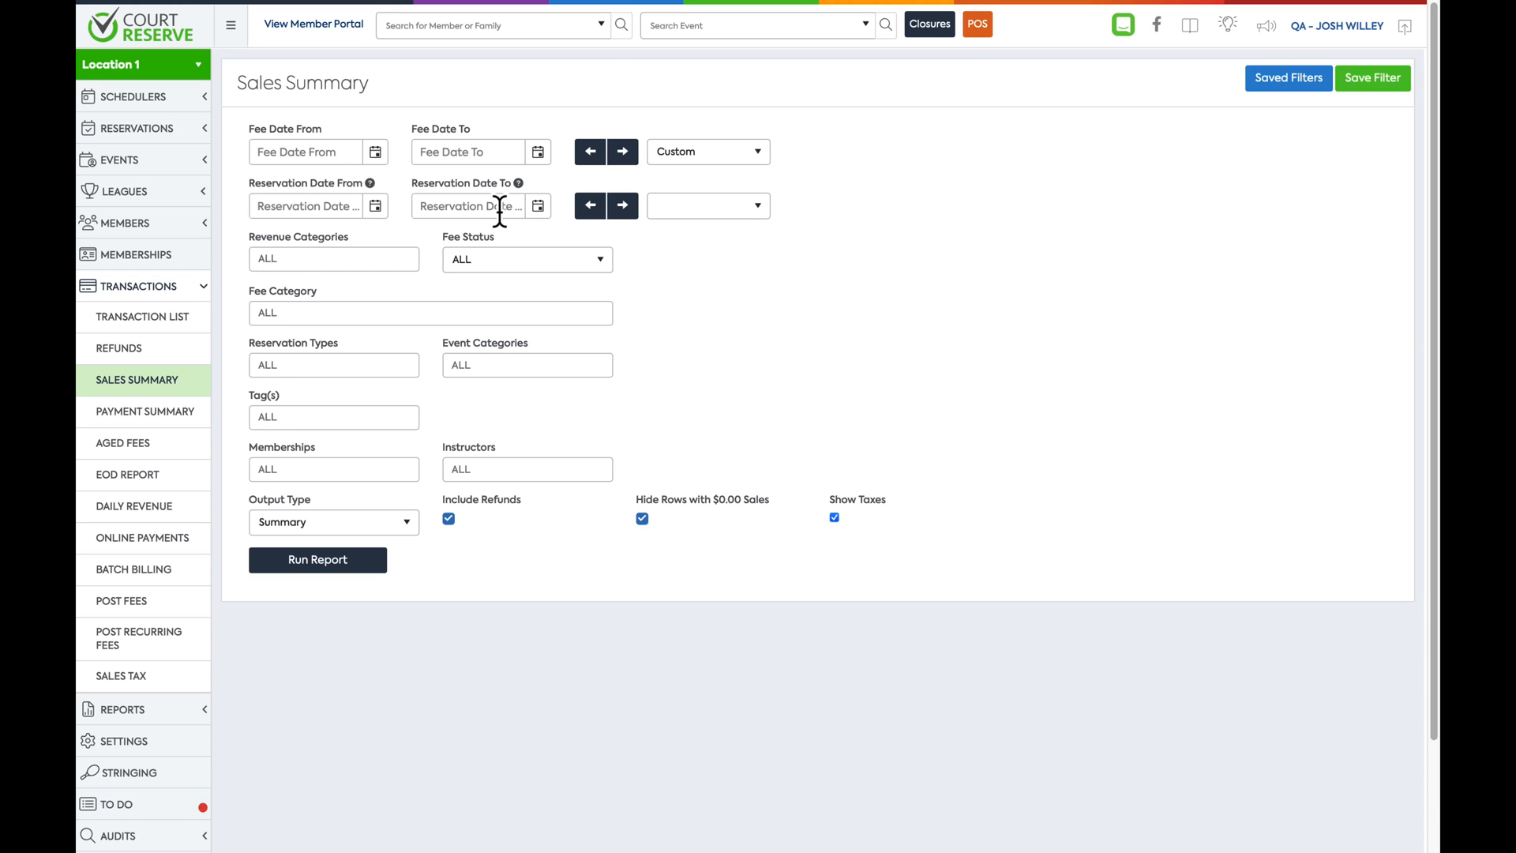
- Set the reservation date range from 1/1/2024 to 2/16/2024
click(375, 206)
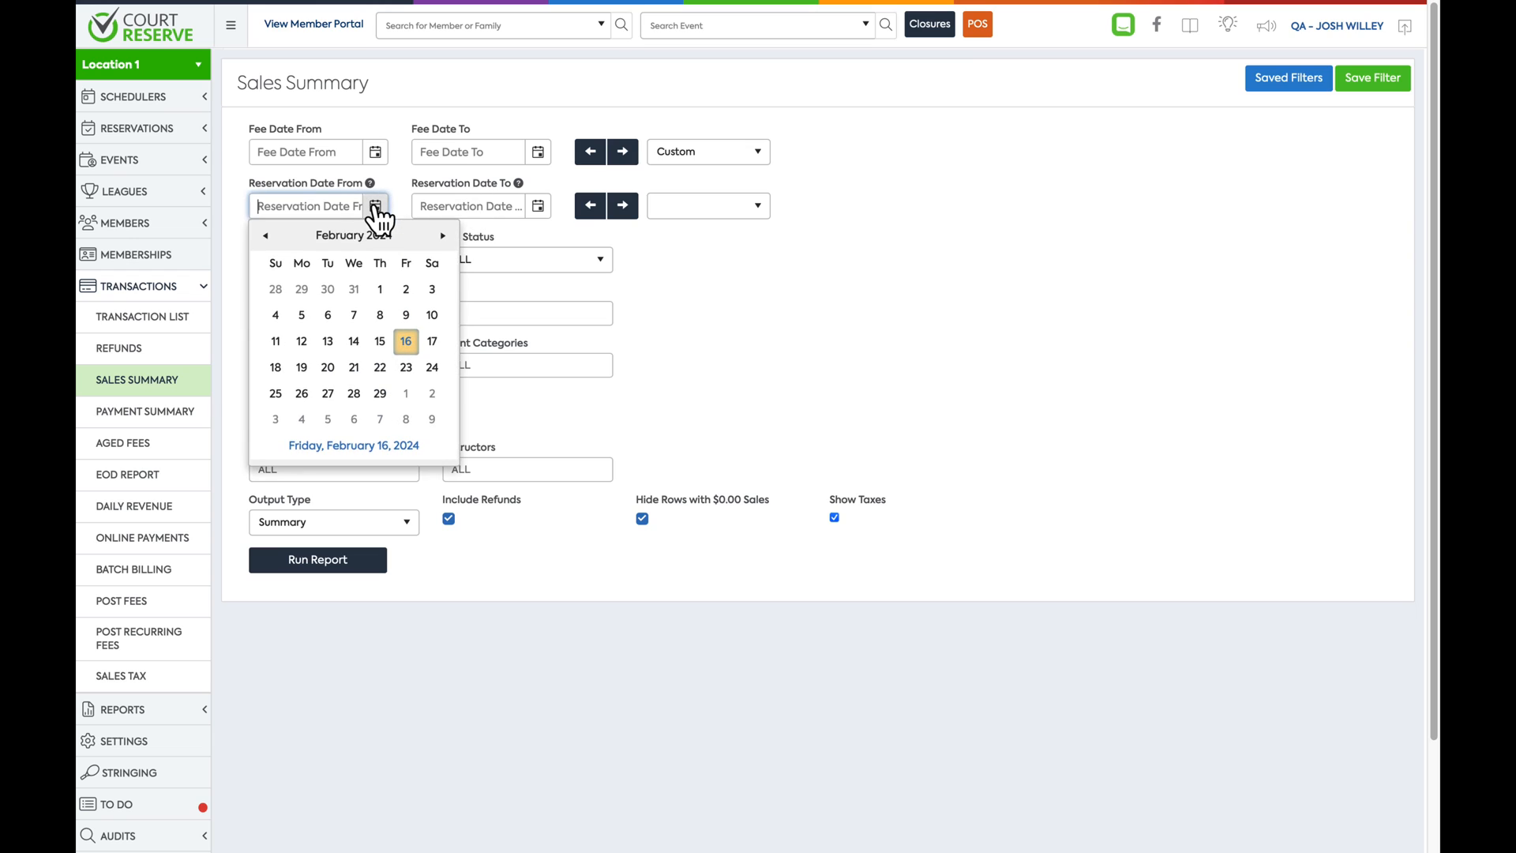
click(266, 235)
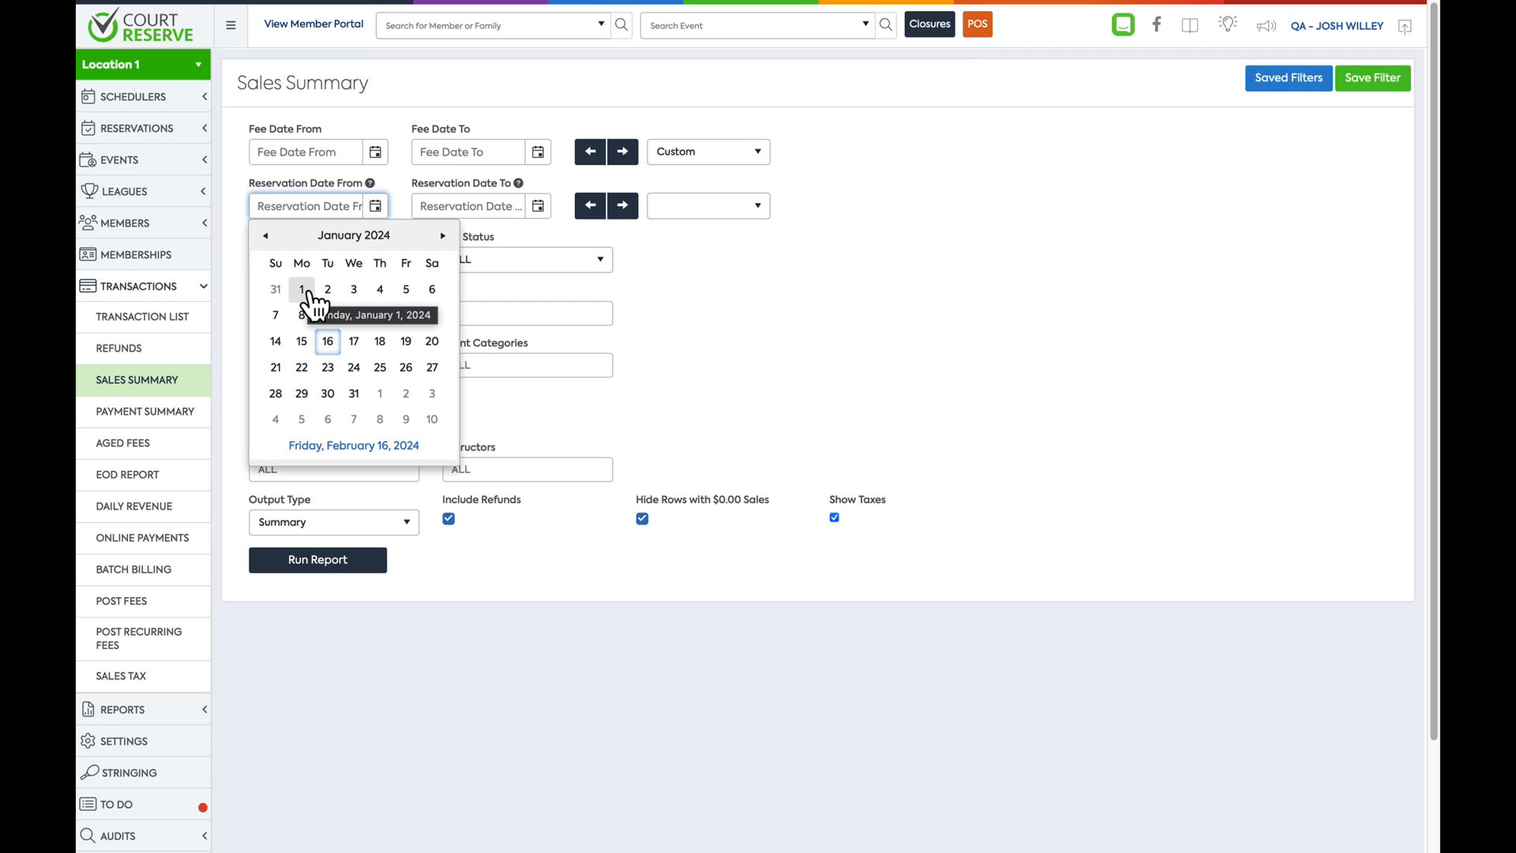
click(309, 294)
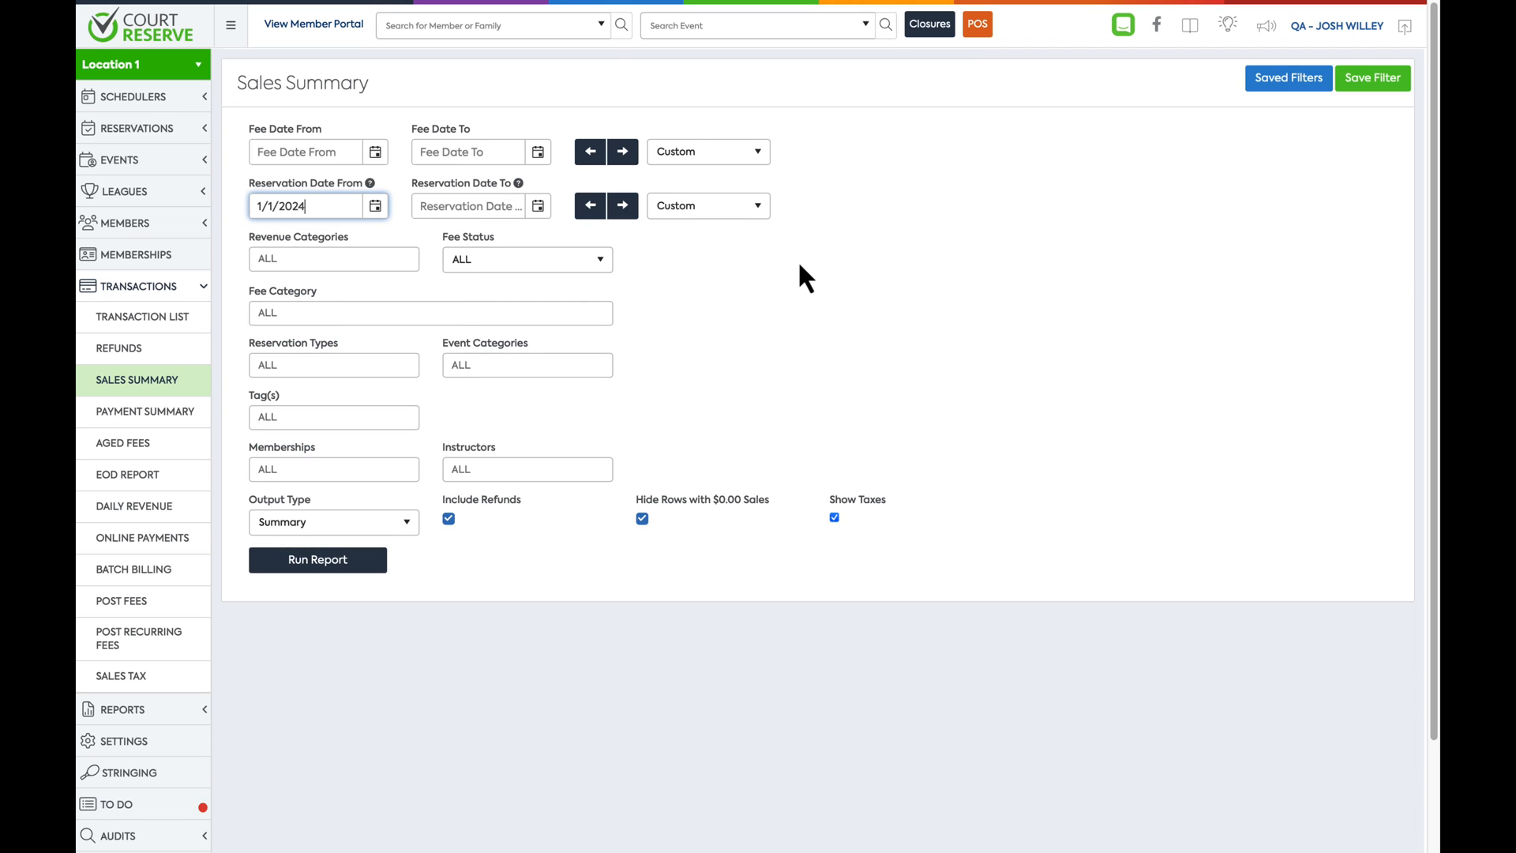
click(538, 205)
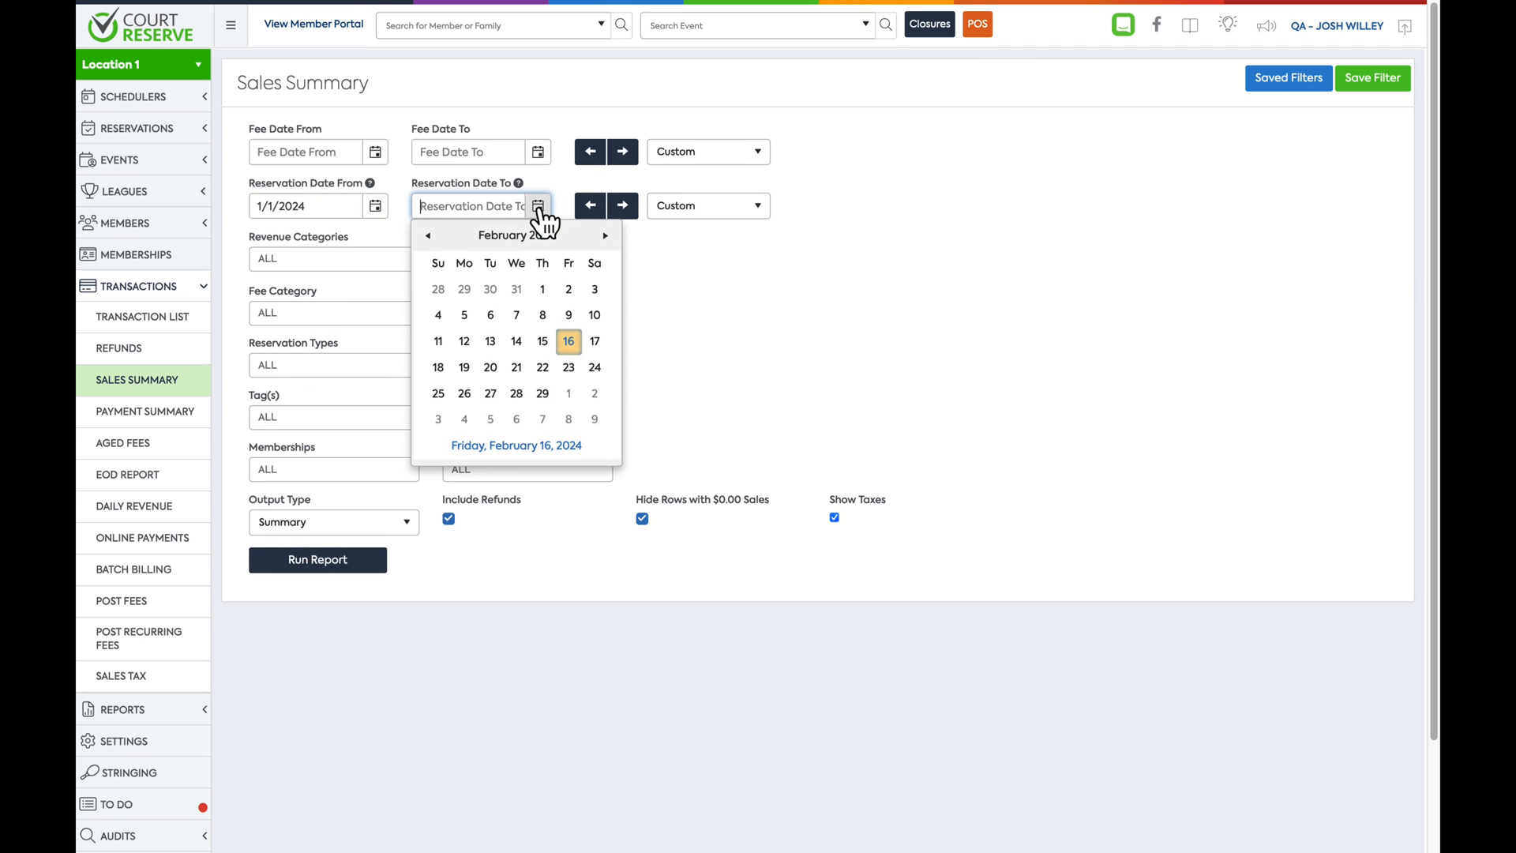
click(570, 342)
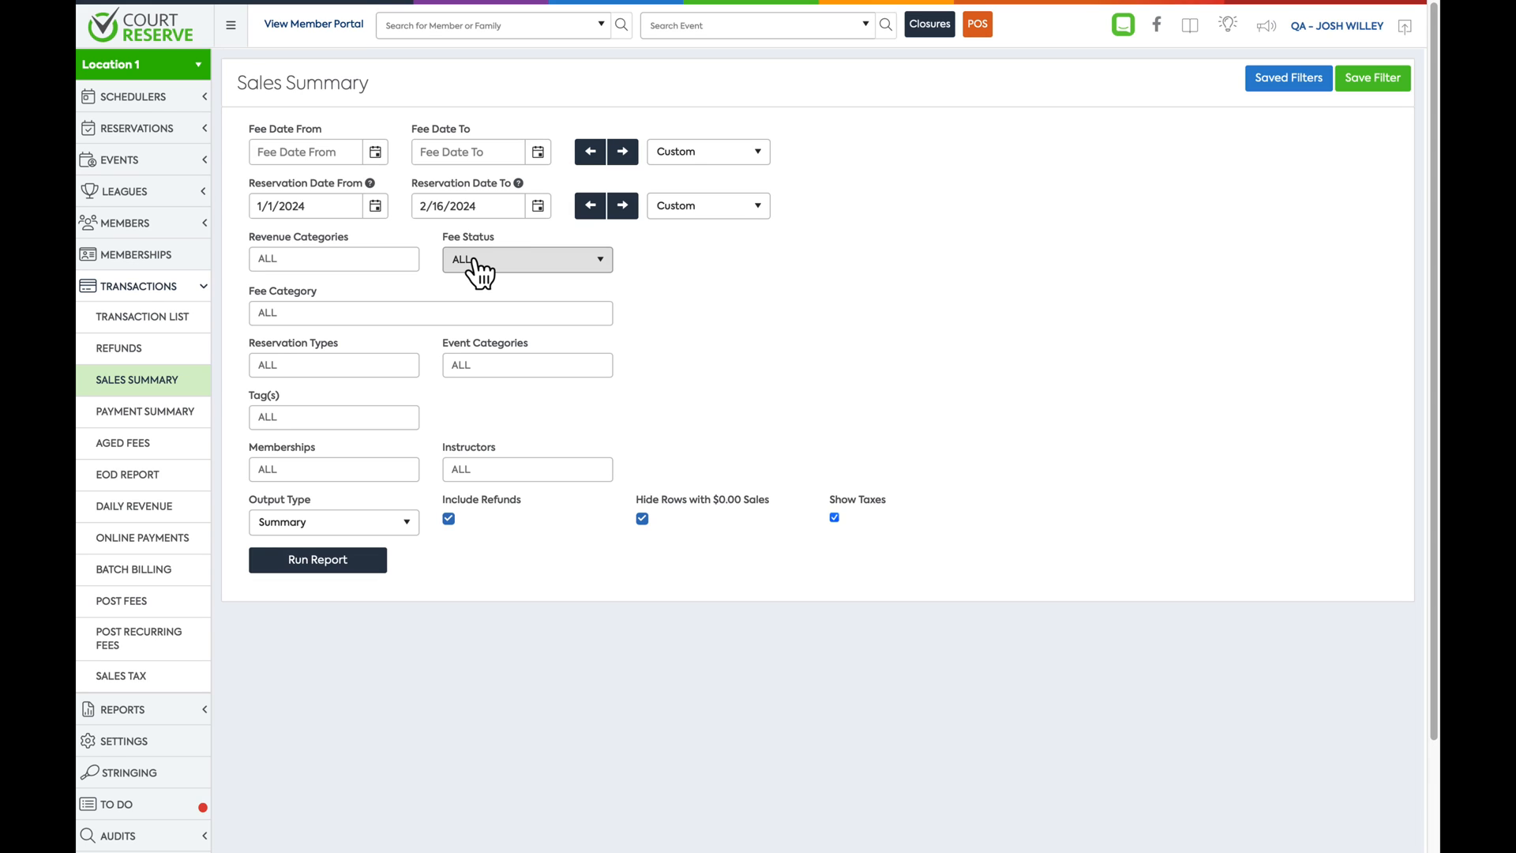
- Filter by the instructor listed directly below Instructor 2, and run the summary report to review that instructor's sales
click(499, 471)
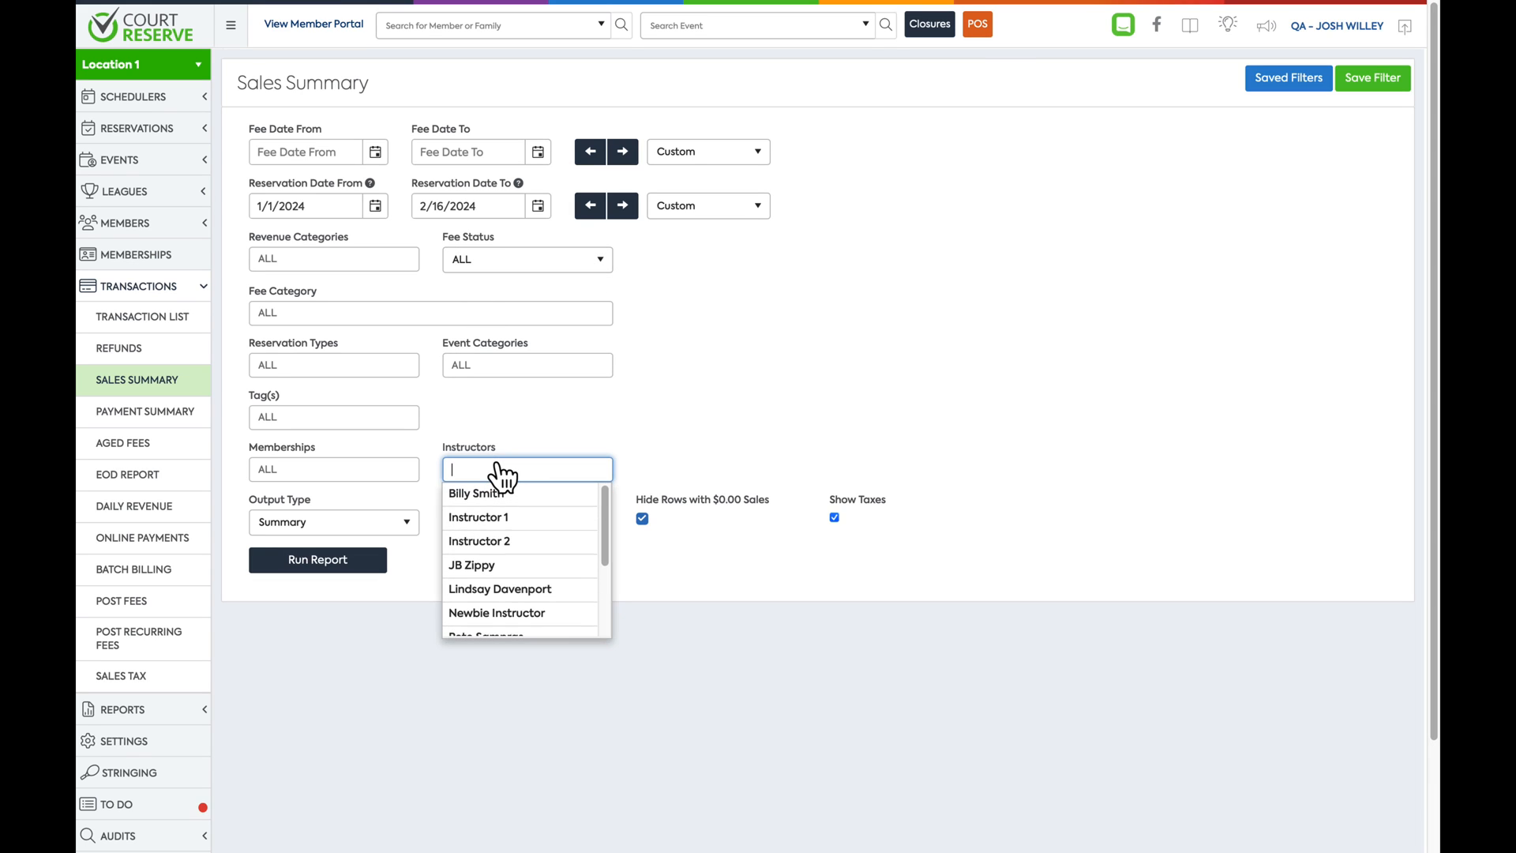
click(489, 567)
click(710, 404)
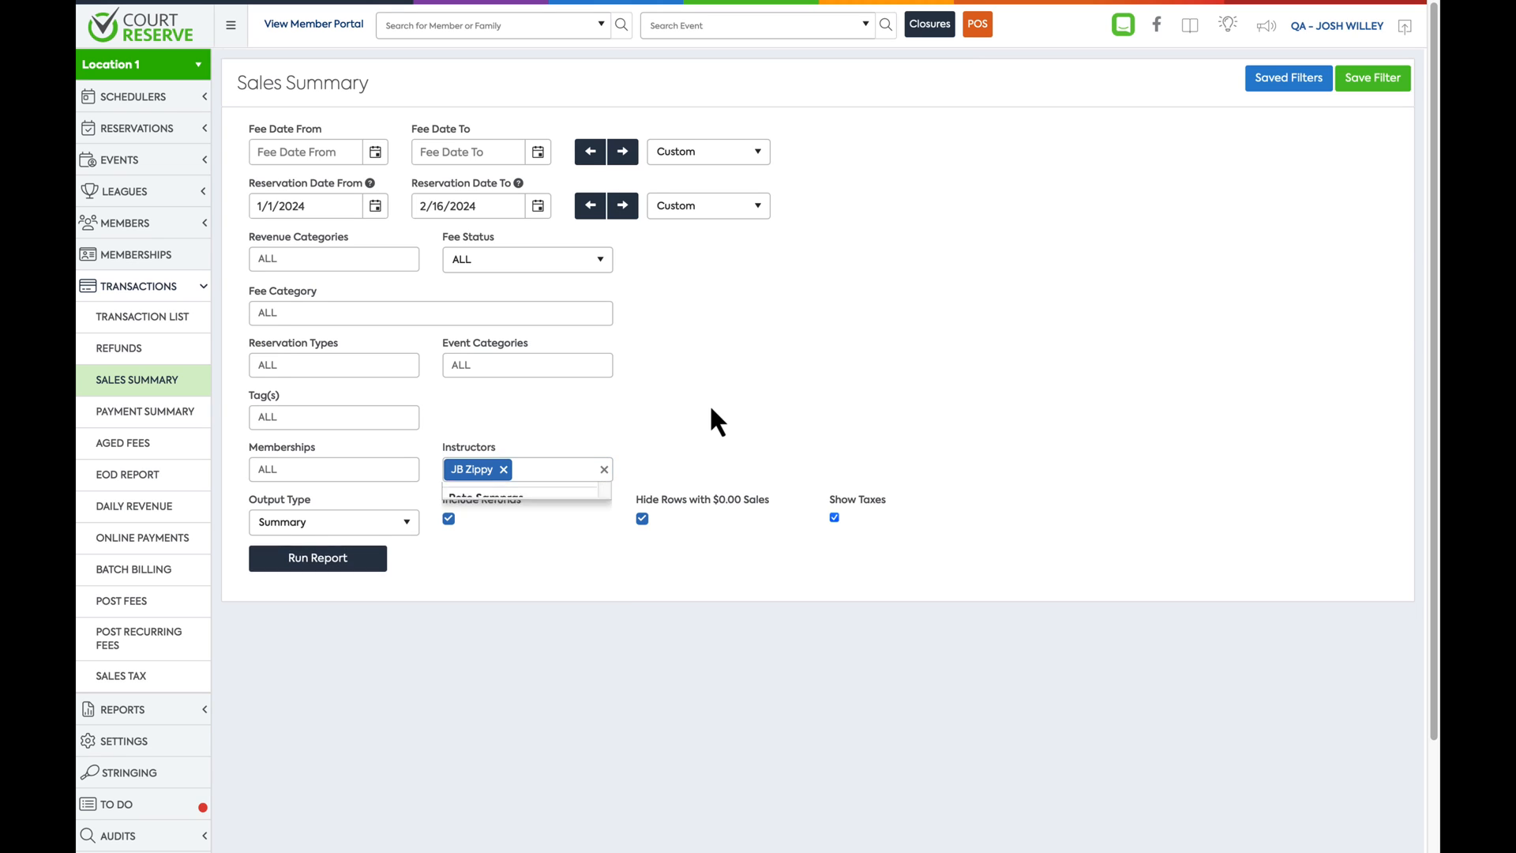
click(286, 562)
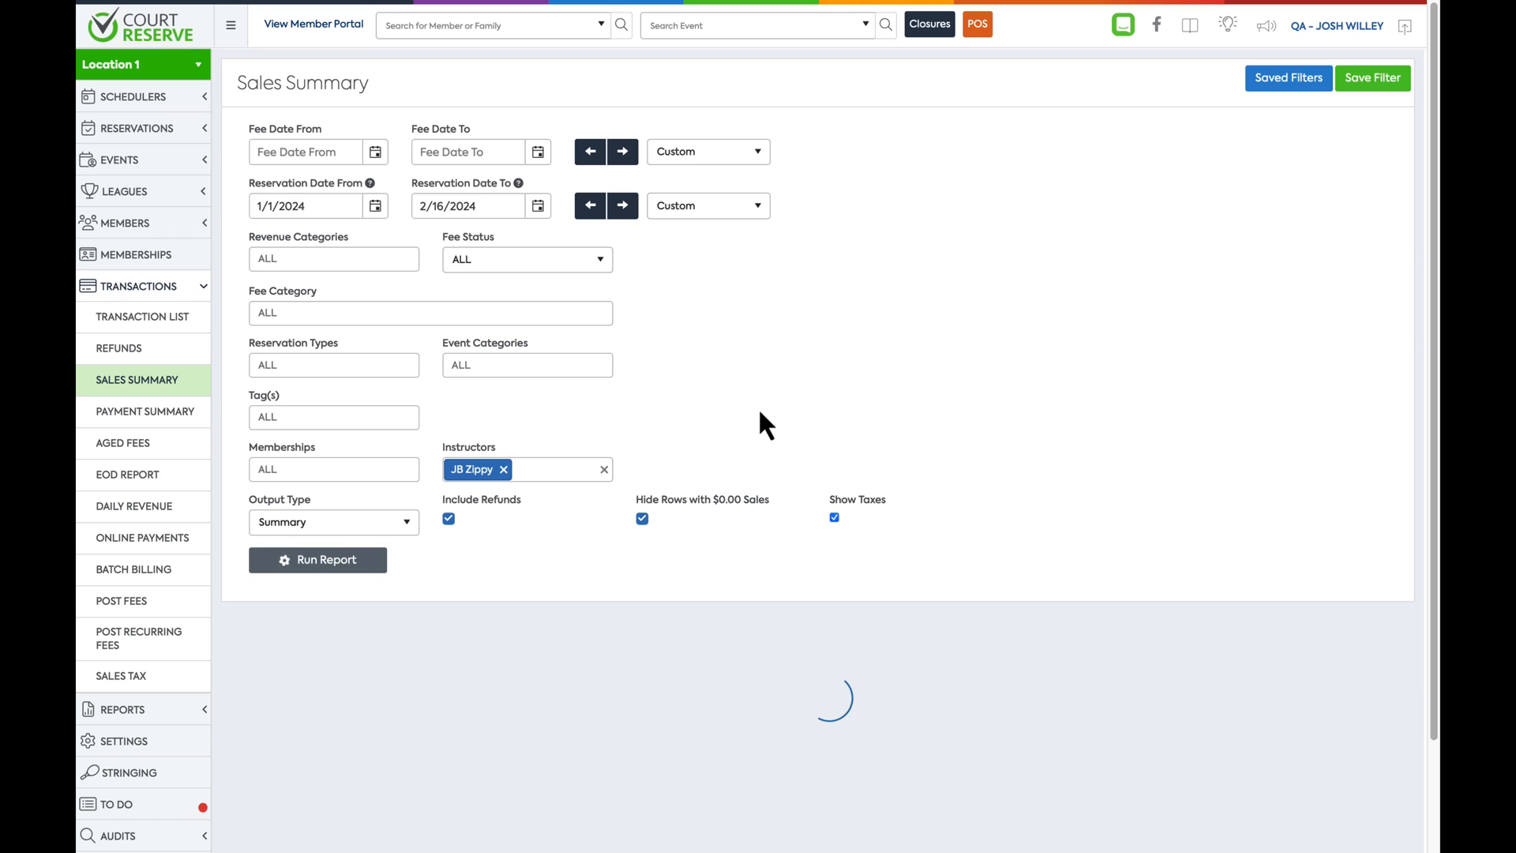
scroll(637, 418, down, 1)
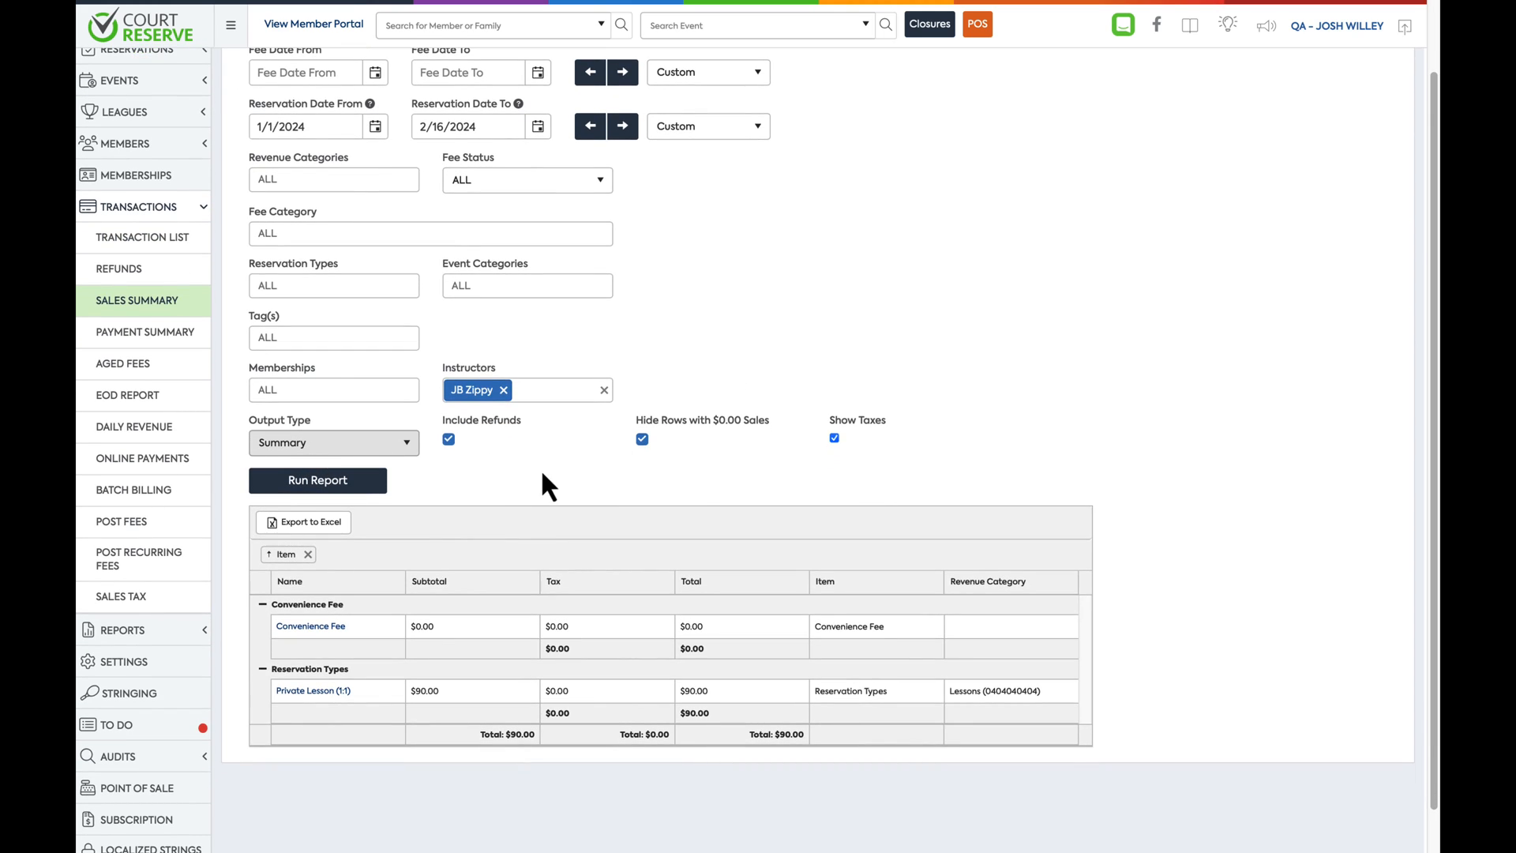
scroll(540, 468, down, 1)
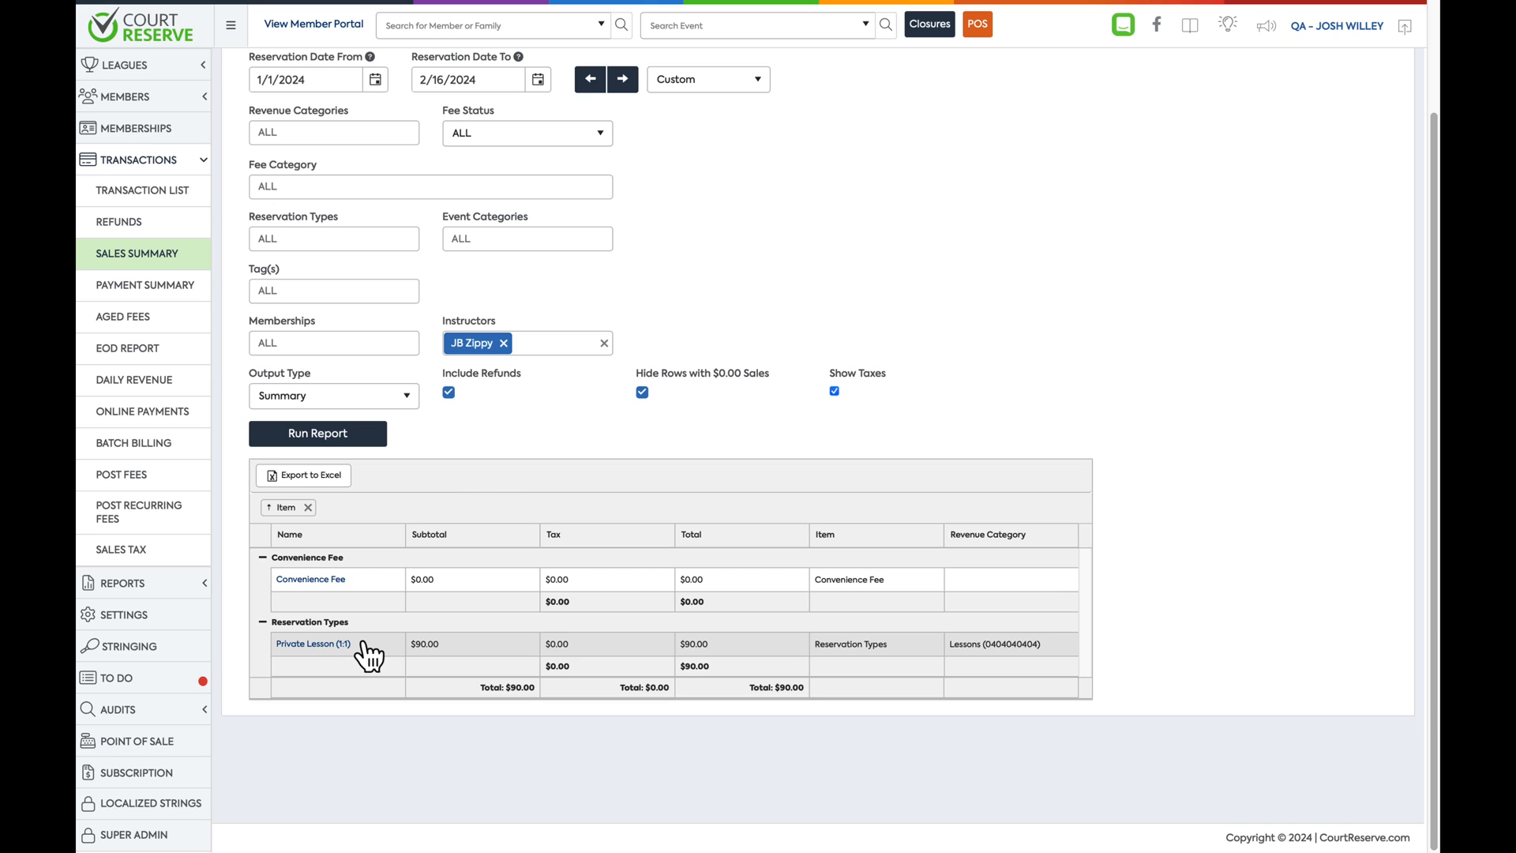
scroll(387, 577, up, 3)
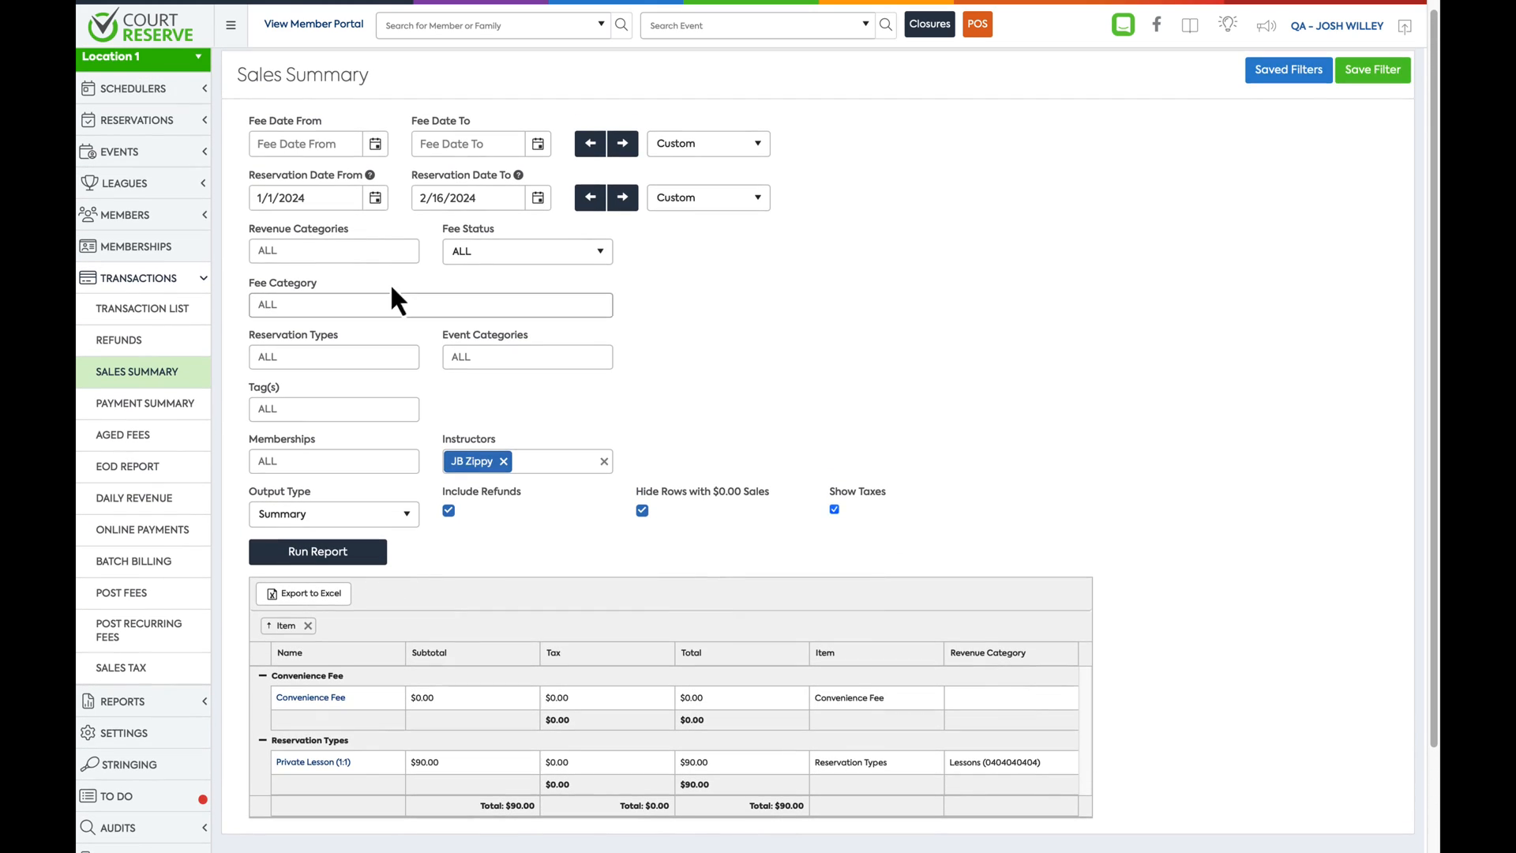
- Set the reservation start date to 1/1/2023, and rerun the report to review the instructor's event category and reservation type sales
click(375, 198)
click(341, 227)
click(266, 226)
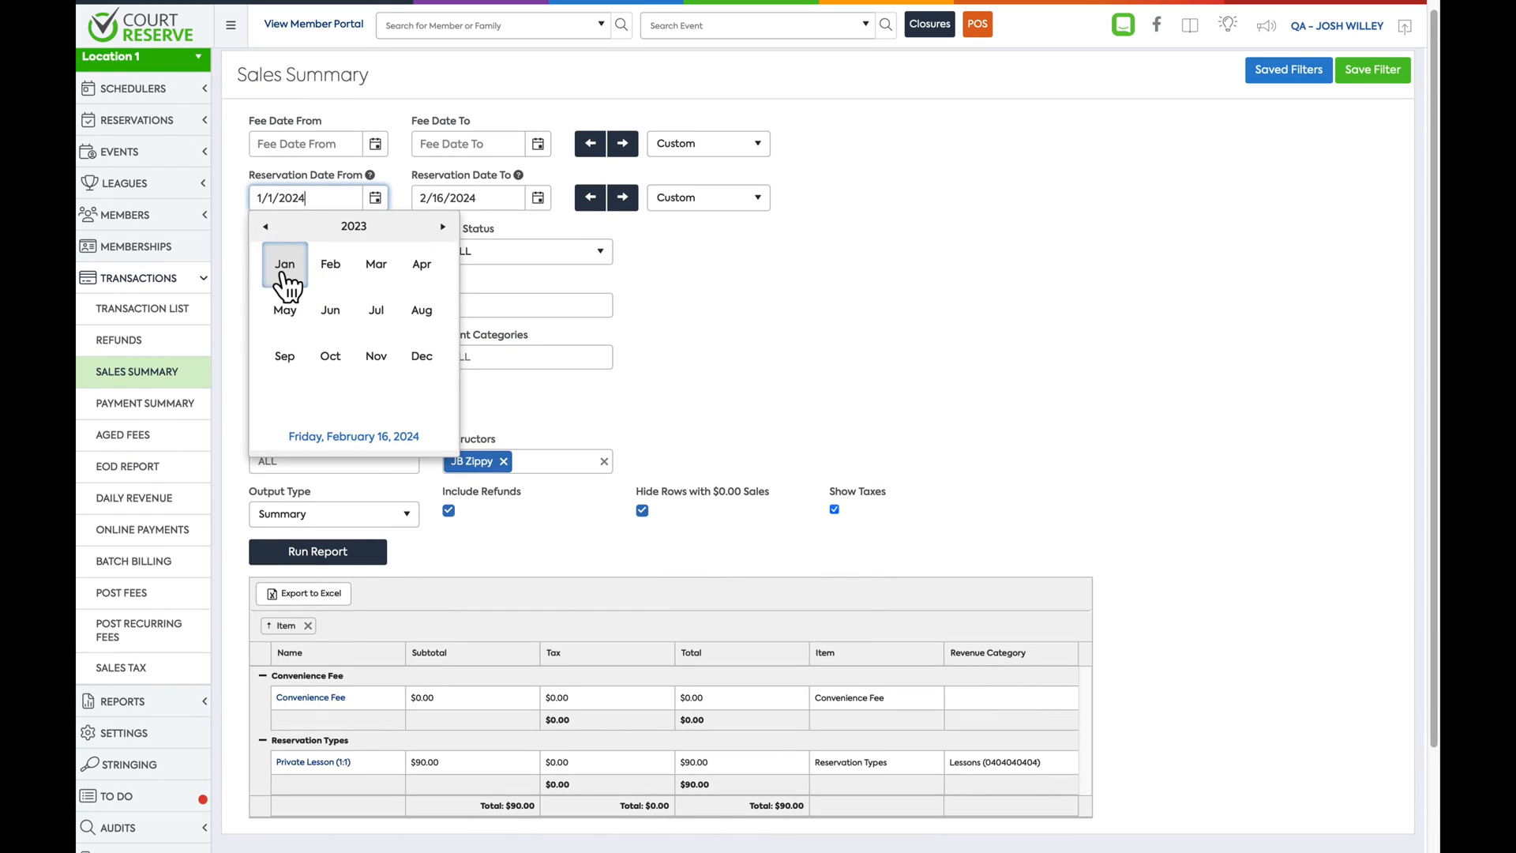
click(286, 269)
click(277, 281)
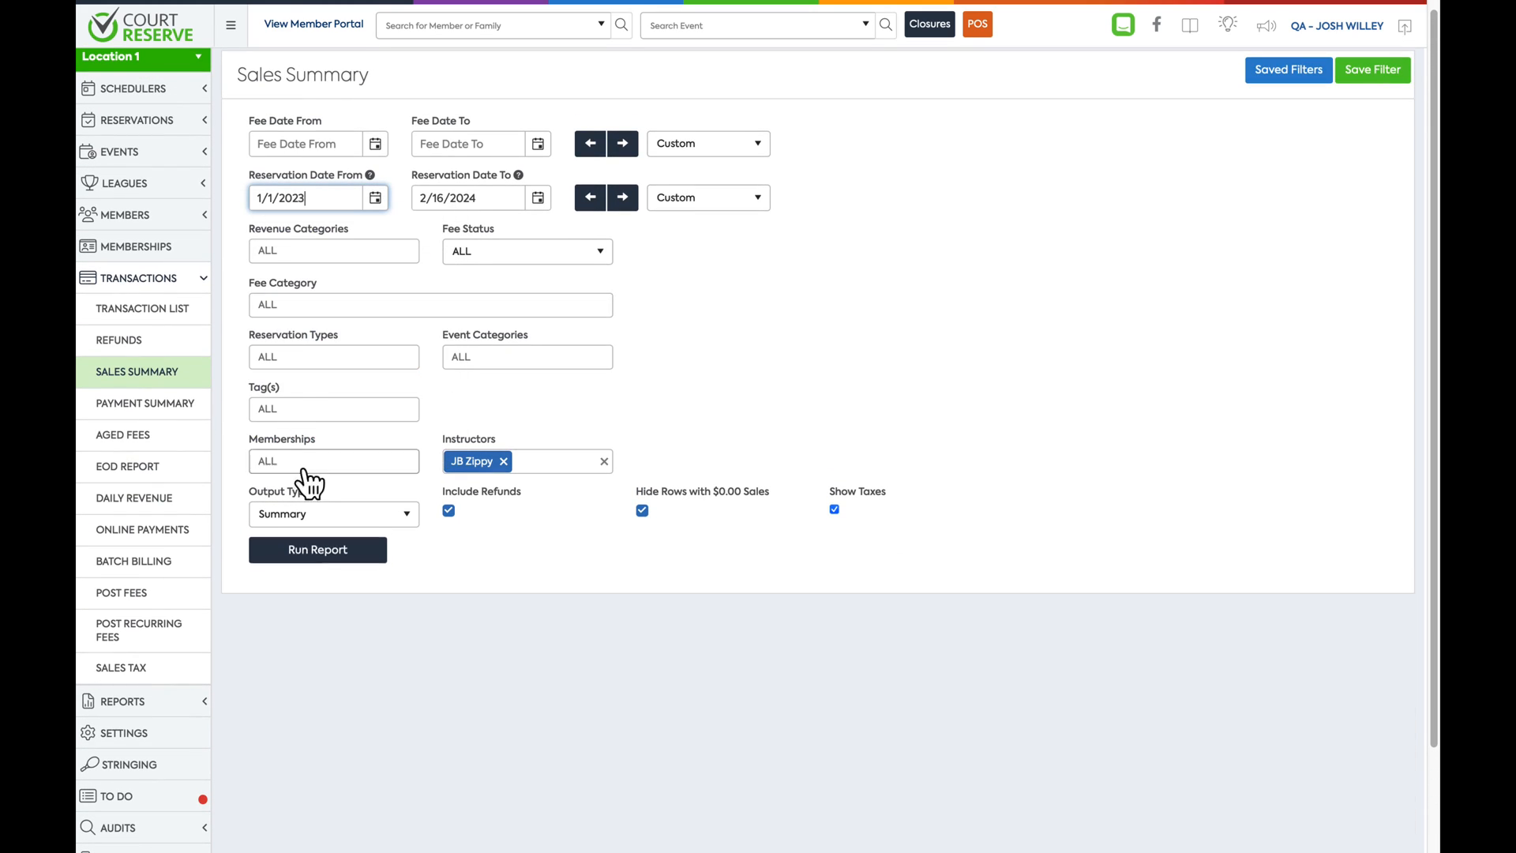
click(301, 553)
scroll(793, 409, down, 1)
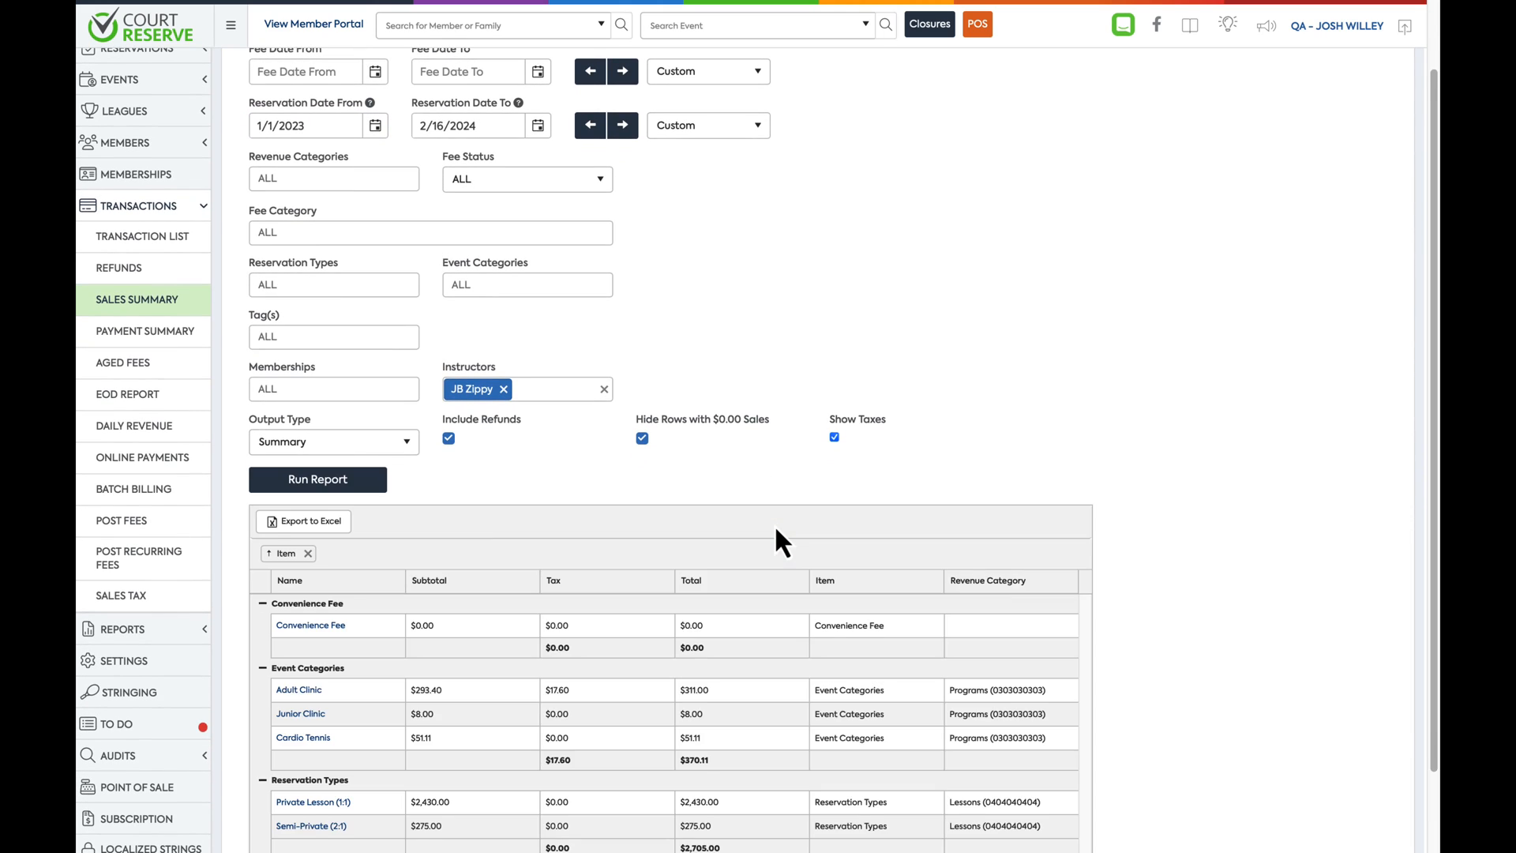
scroll(779, 542, down, 2)
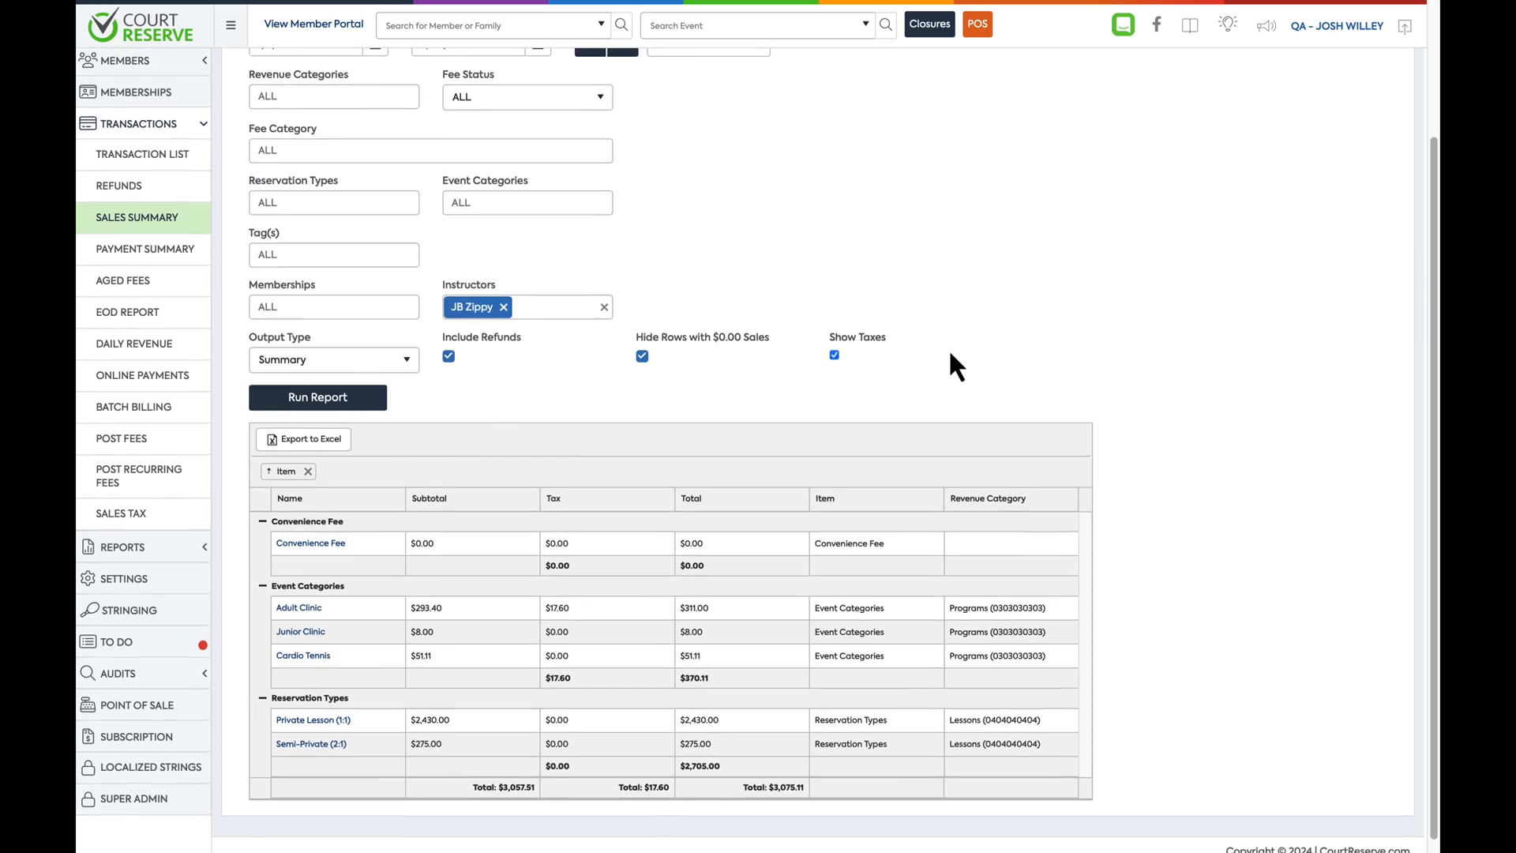
scroll(949, 349, up, 3)
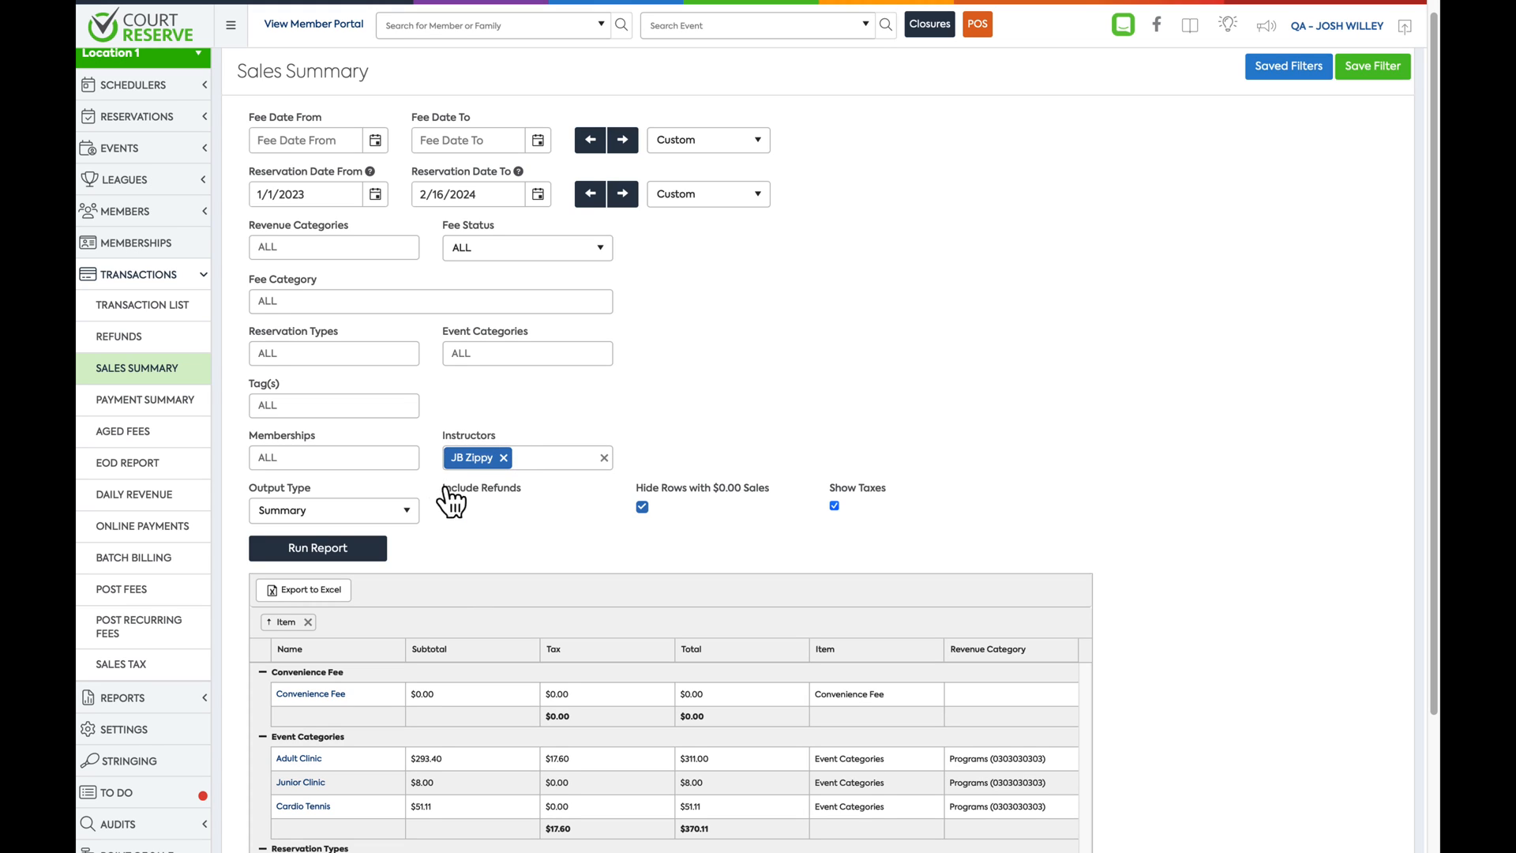
scroll(616, 426, down, 2)
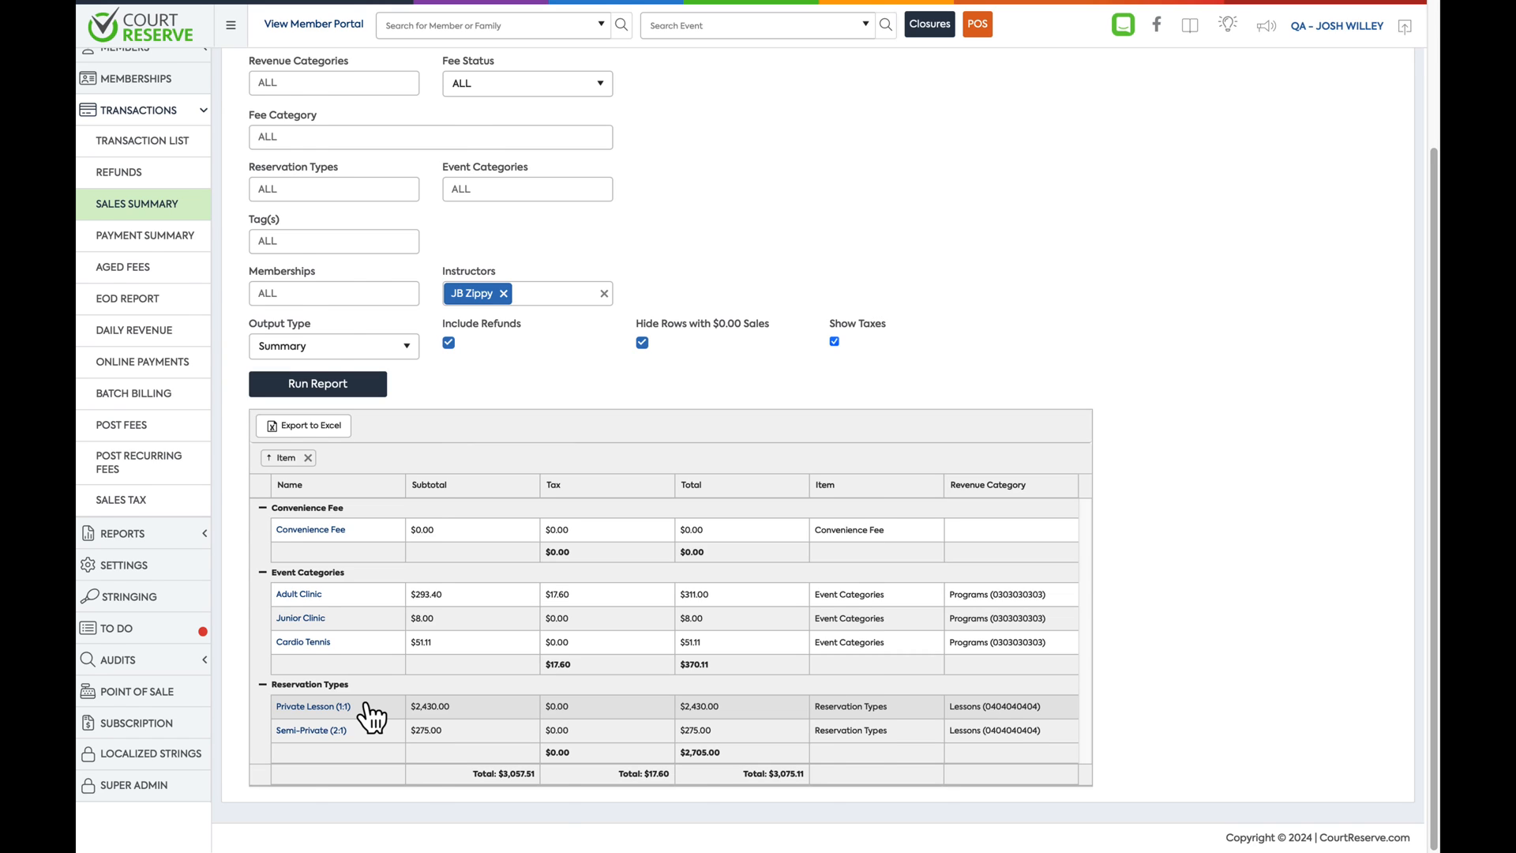
scroll(670, 288, up, 3)
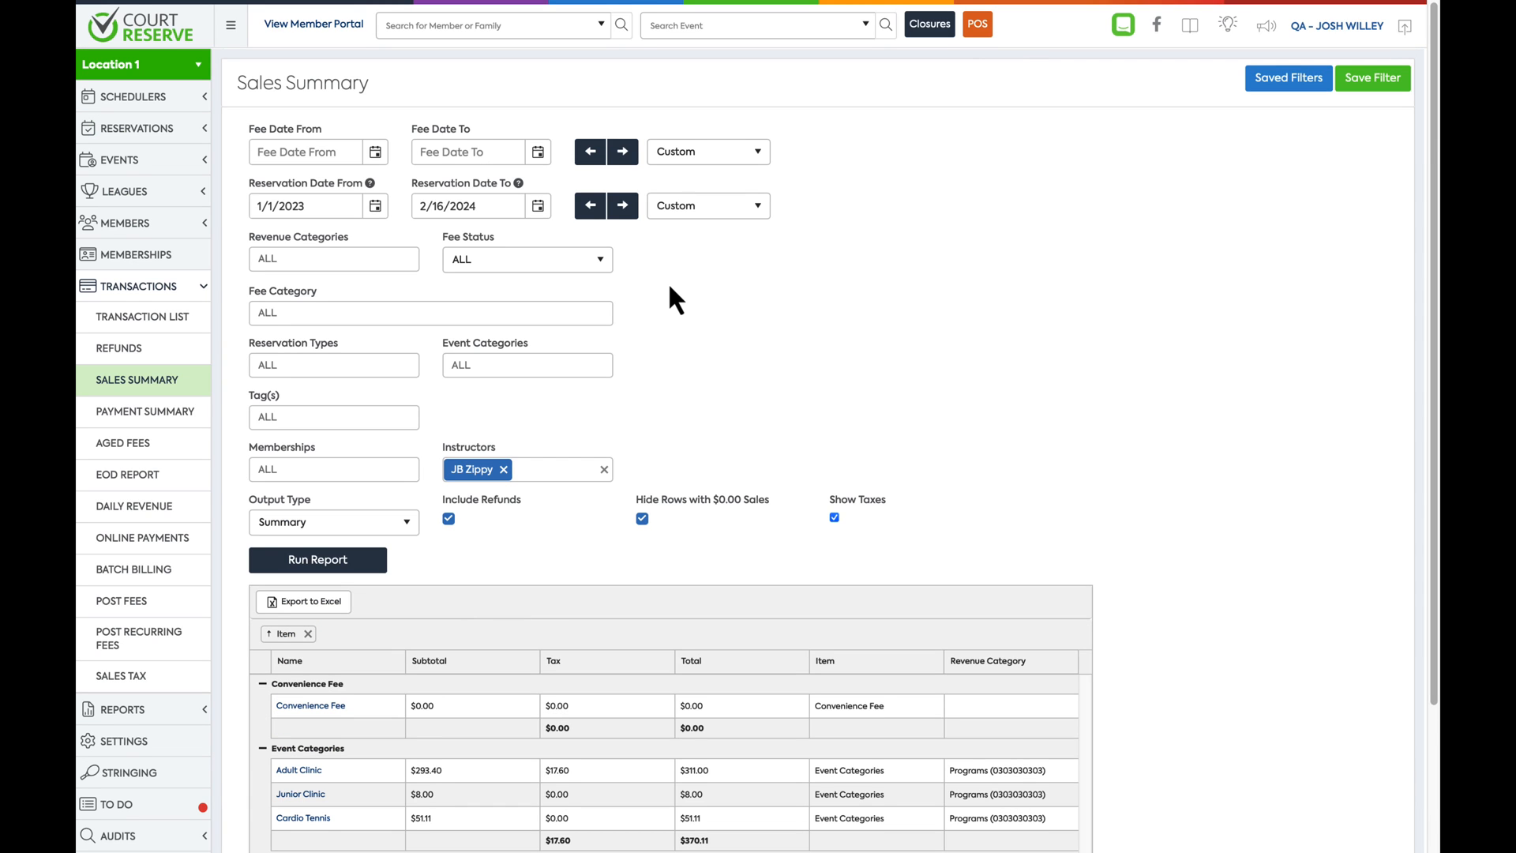